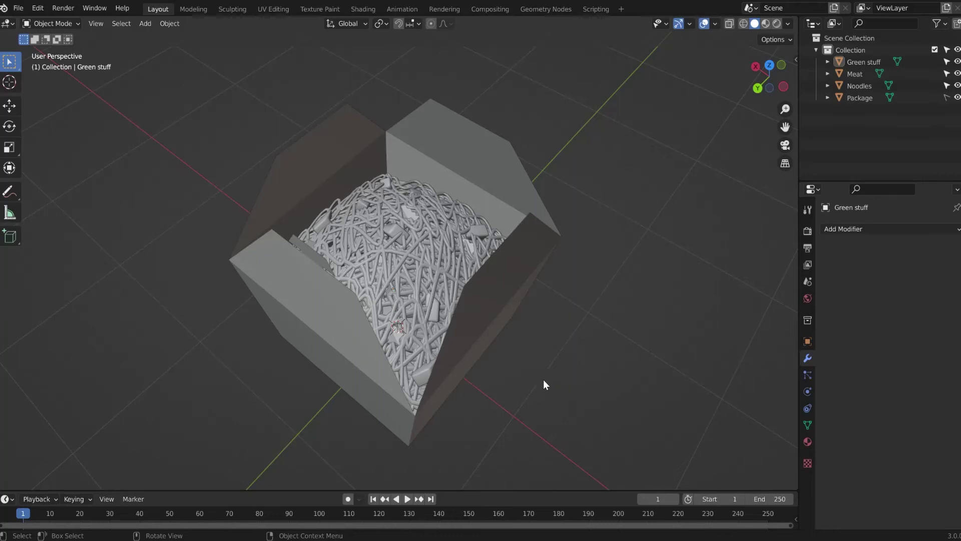
# Step: Make the noodle package selectable in the viewport again and select it
pyautogui.scroll(-5, 542, 374)
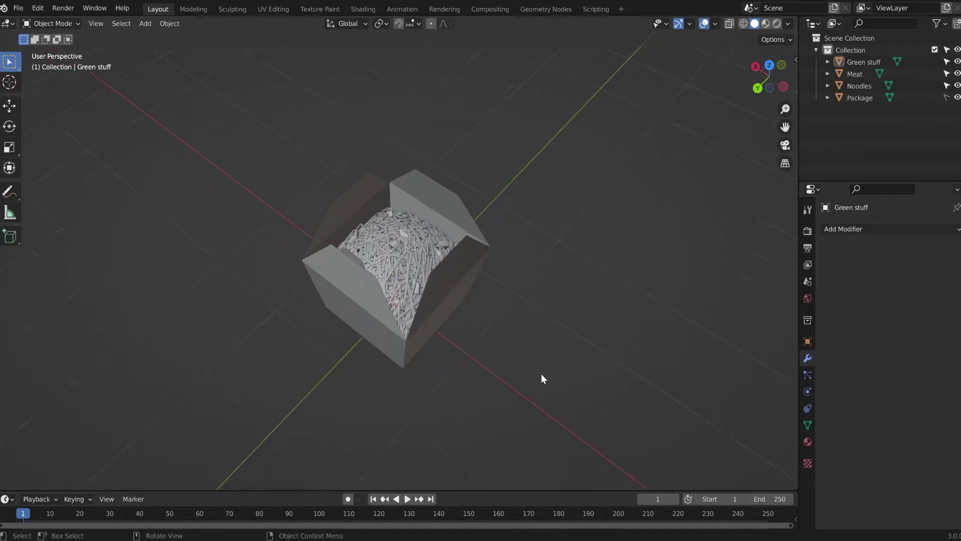
pyautogui.moveTo(539, 373); pyautogui.dragTo(562, 359, button='middle')
pyautogui.scroll(6, 502, 343)
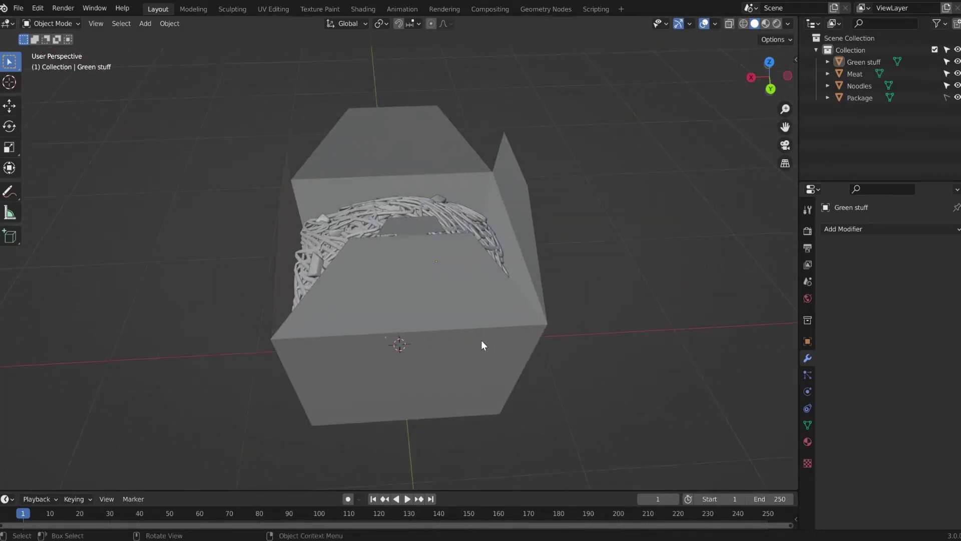
pyautogui.click(473, 338)
pyautogui.hotkey('alt', 'a')
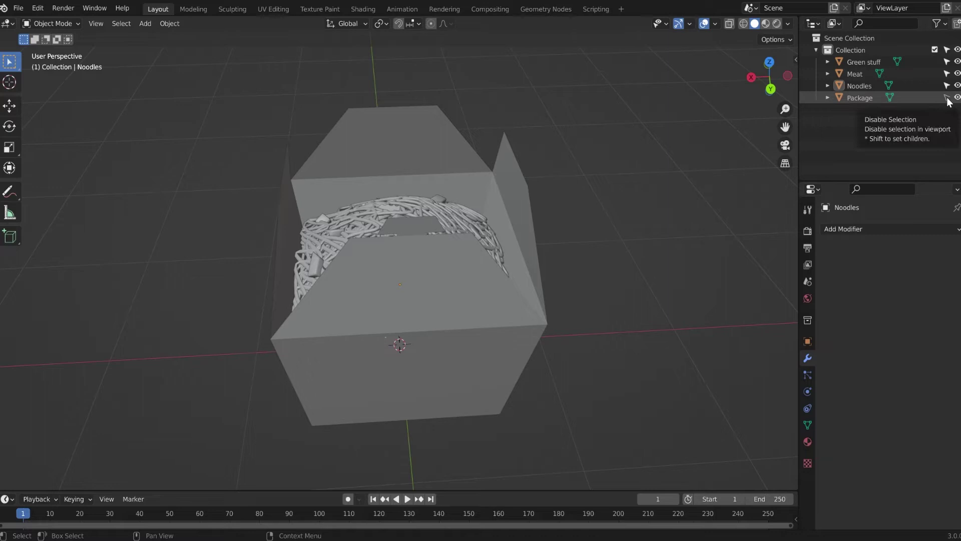
pyautogui.click(429, 108)
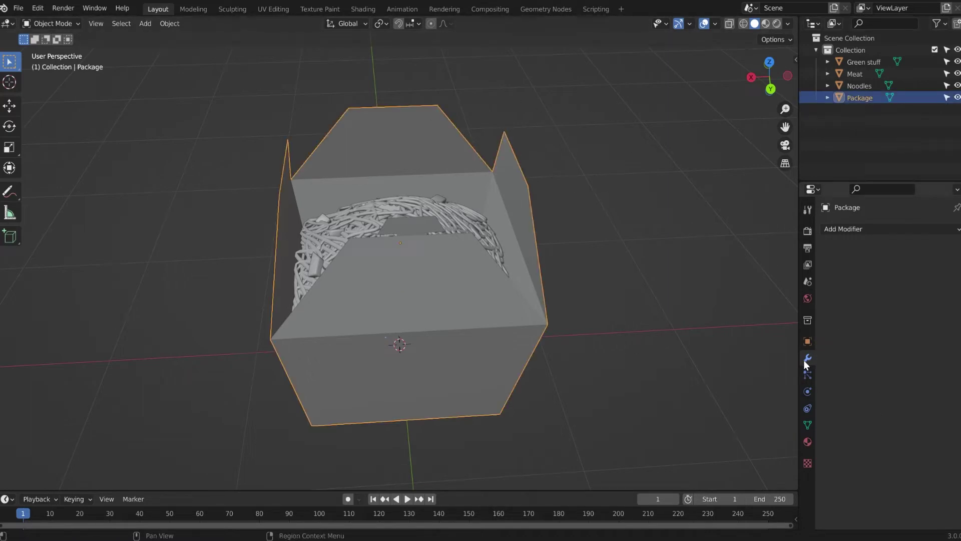
# Step: Add a Solidify modifier to the package with a thickness of 0.007 m
pyautogui.click(914, 229)
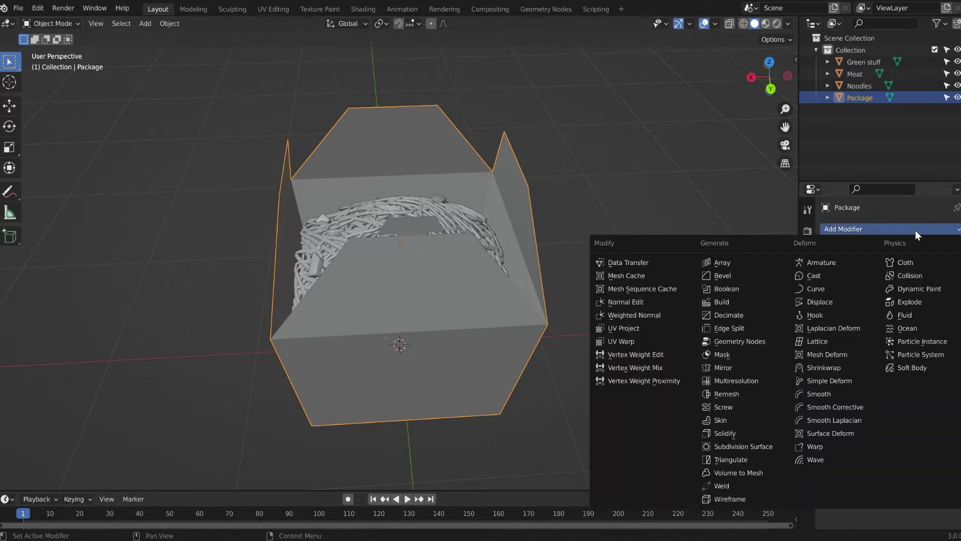
pyautogui.click(743, 432)
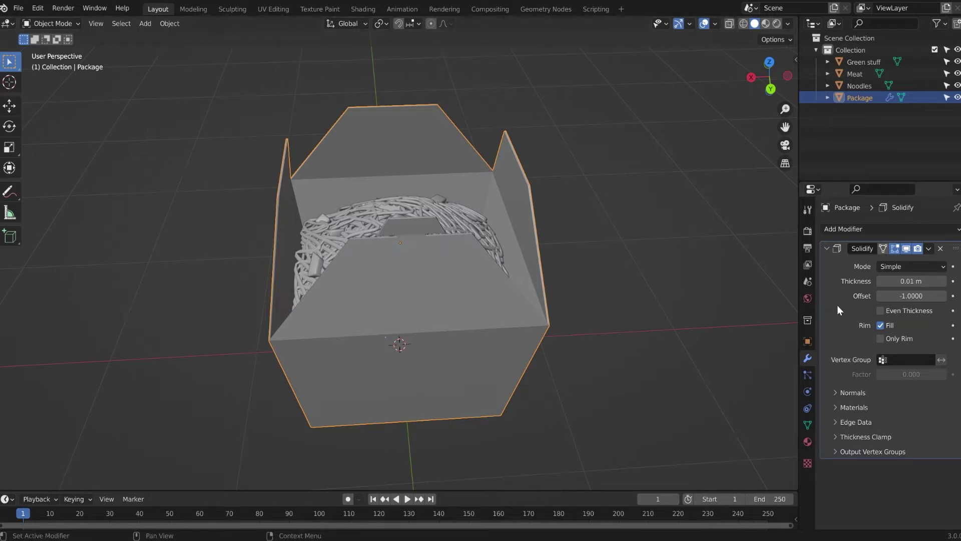
pyautogui.moveTo(388, 285); pyautogui.dragTo(561, 294, button='middle')
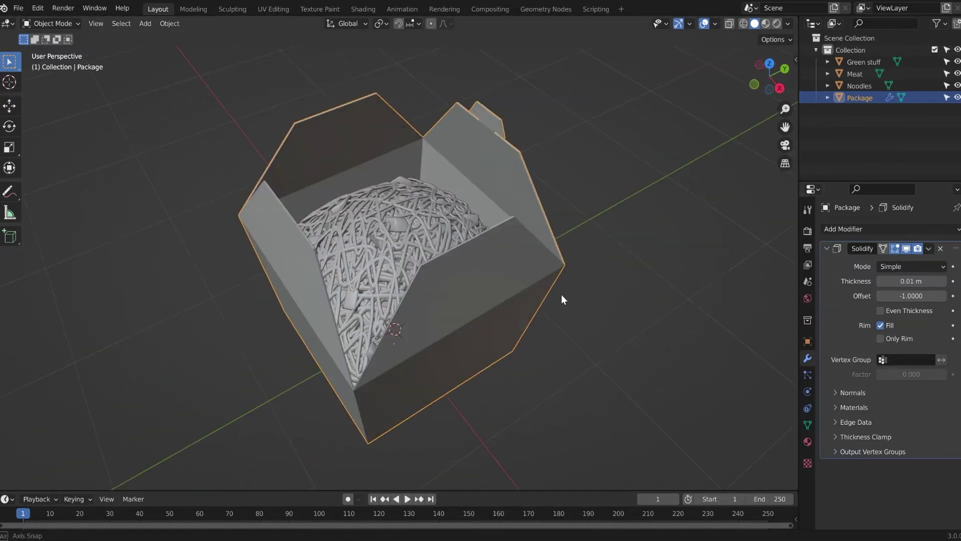
pyautogui.scroll(8, 561, 294)
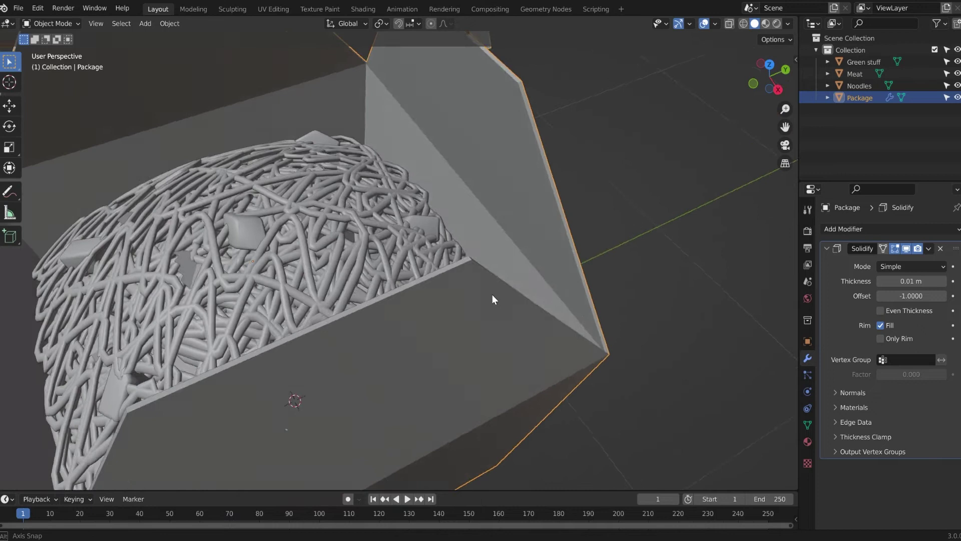
pyautogui.moveTo(497, 292); pyautogui.dragTo(451, 310, button='middle')
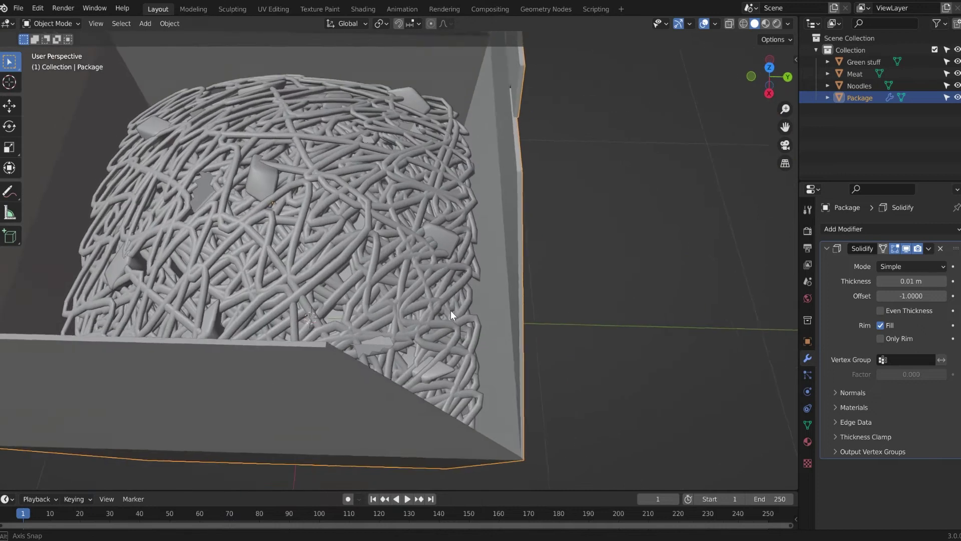
pyautogui.click(927, 281)
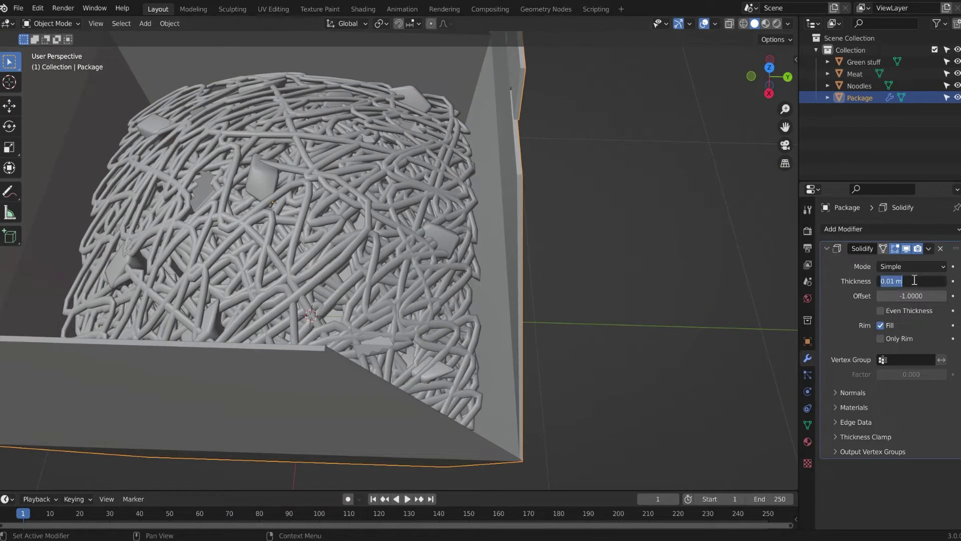
pyautogui.write('07')
pyautogui.press('Return')
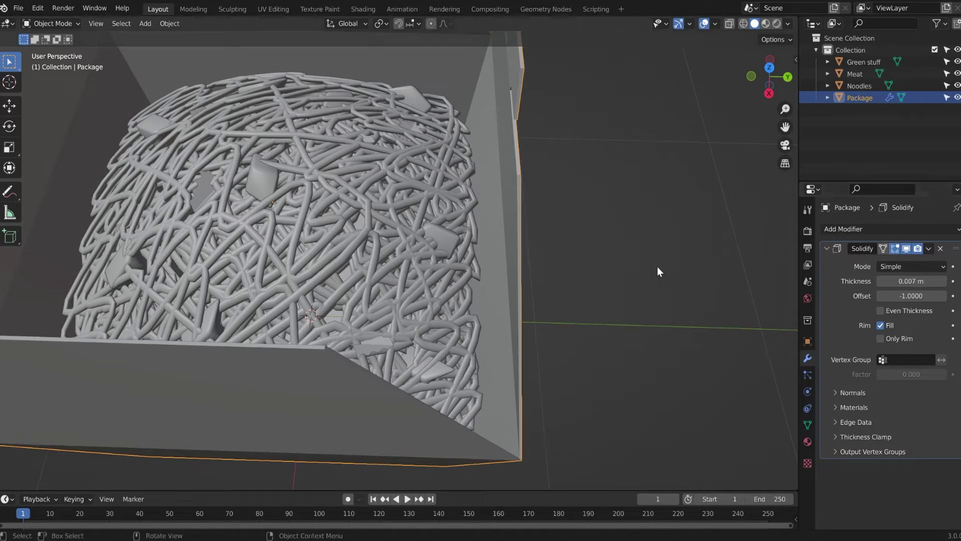
# Step: Apply the package's Solidify modifier and deselect the package
pyautogui.click(929, 248)
pyautogui.click(907, 259)
pyautogui.click(564, 255)
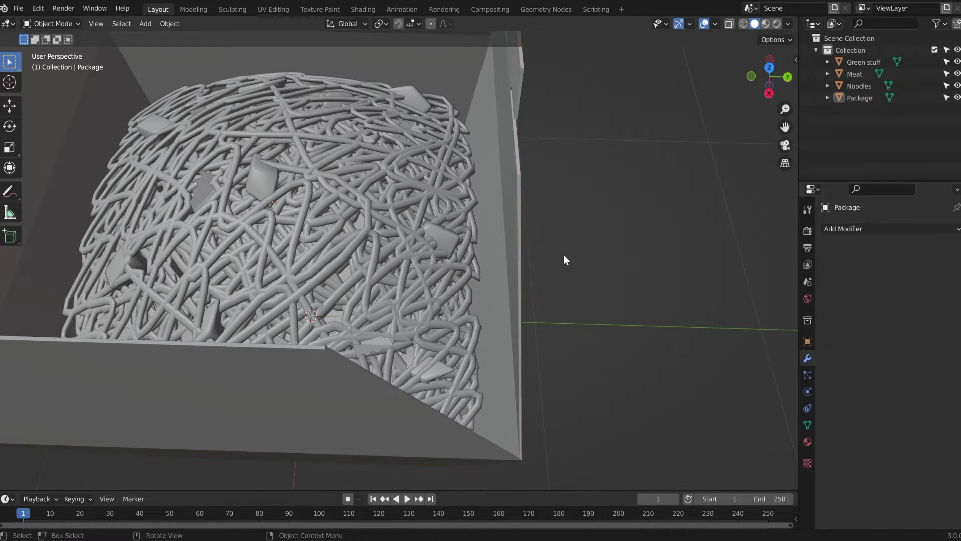
# Step: Add a mesh plane at the origin and scale it up by about 8.5 as the floor under the package
pyautogui.scroll(-8, 576, 255)
pyautogui.moveTo(468, 271); pyautogui.dragTo(378, 322, button='middle')
pyautogui.hotkey('shift', 'a')
pyautogui.moveTo(403, 312)
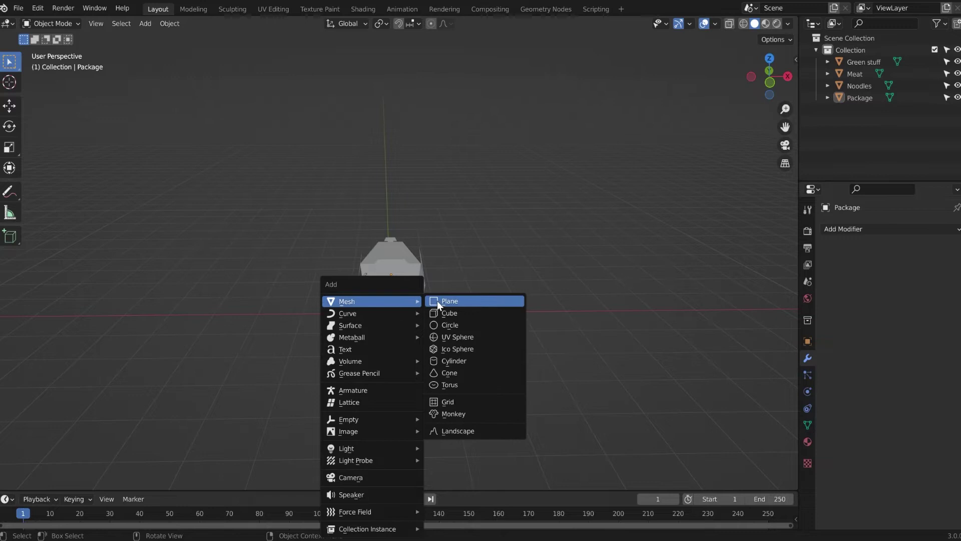
pyautogui.click(438, 300)
pyautogui.press('s')
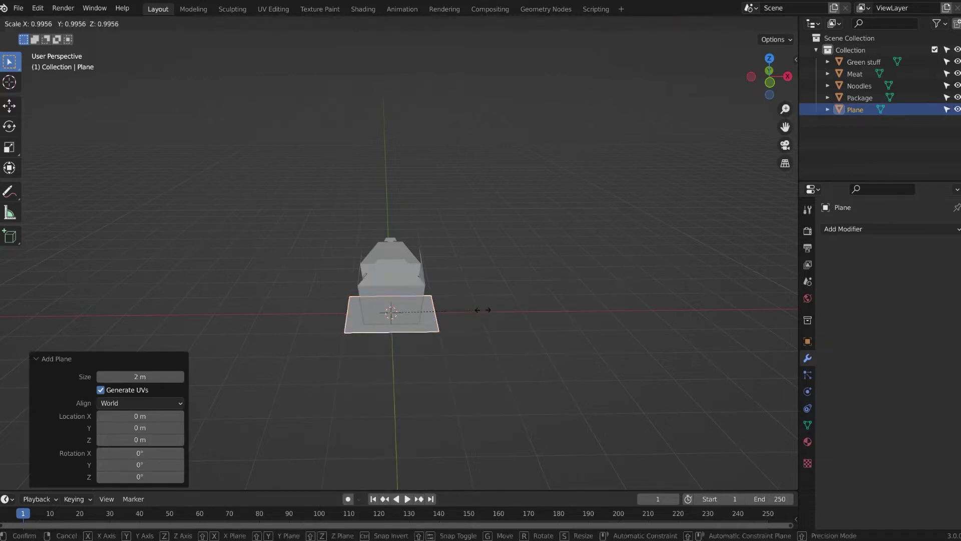
pyautogui.click(371, 311)
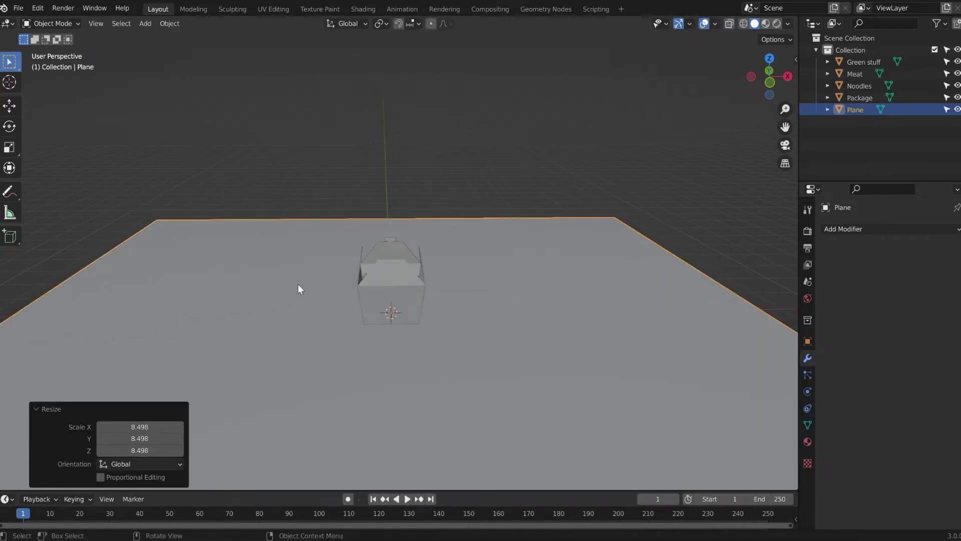
# Step: Extrude the plane's back edge straight up along Z by about 12.1 m to form a backdrop wall
pyautogui.press('Tab')
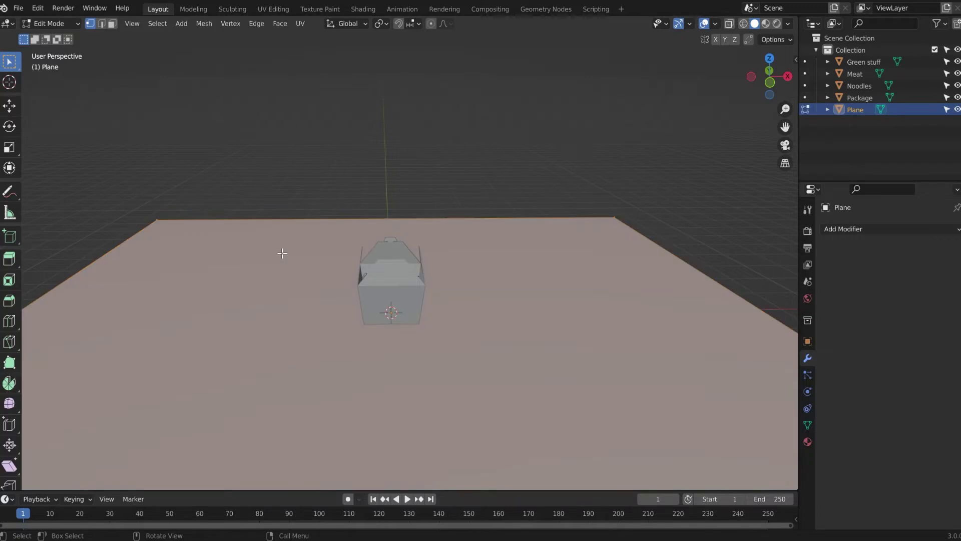
pyautogui.keyDown('shift'); pyautogui.moveTo(262, 232); pyautogui.dragTo(255, 315, button='middle'); pyautogui.keyUp('shift')
pyautogui.moveTo(102, 251); pyautogui.dragTo(657, 287)
pyautogui.scroll(-4, 657, 288)
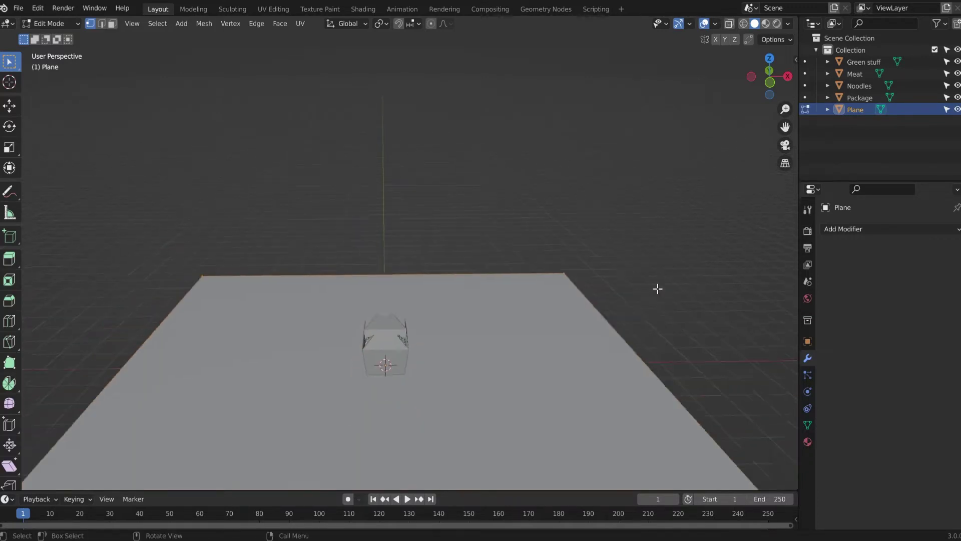
pyautogui.scroll(-3, 594, 274)
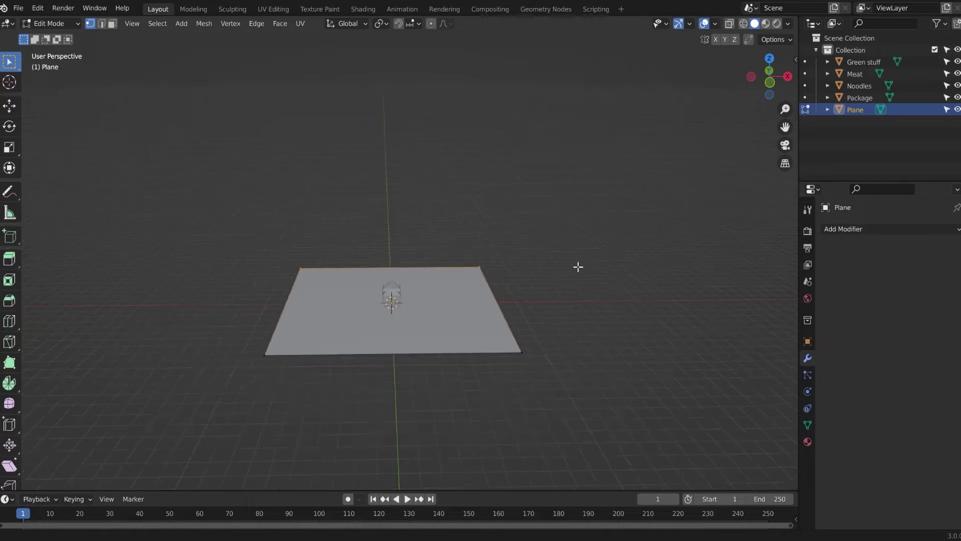
pyautogui.keyDown('shift'); pyautogui.moveTo(577, 265); pyautogui.dragTo(566, 305, button='middle'); pyautogui.keyUp('shift')
pyautogui.press('e')
pyautogui.press('z')
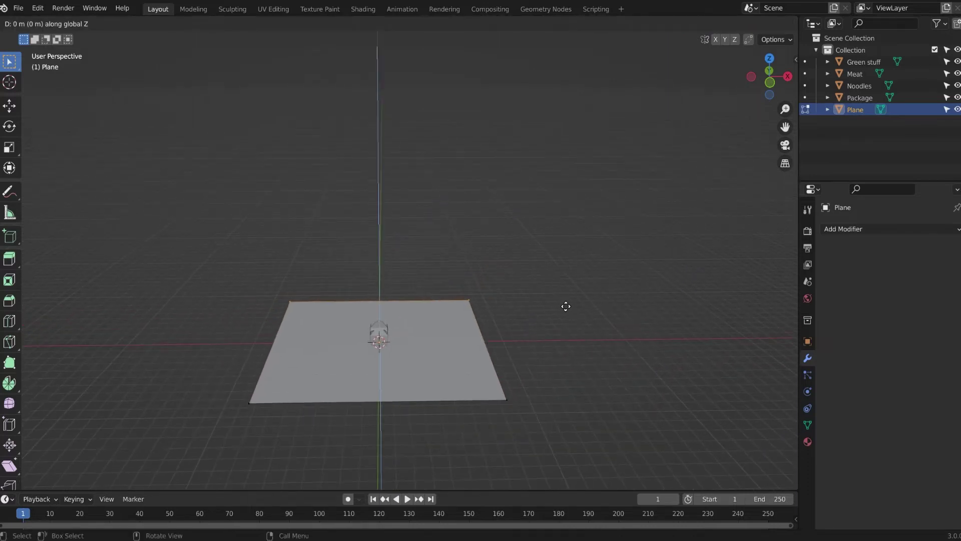
pyautogui.click(540, 172)
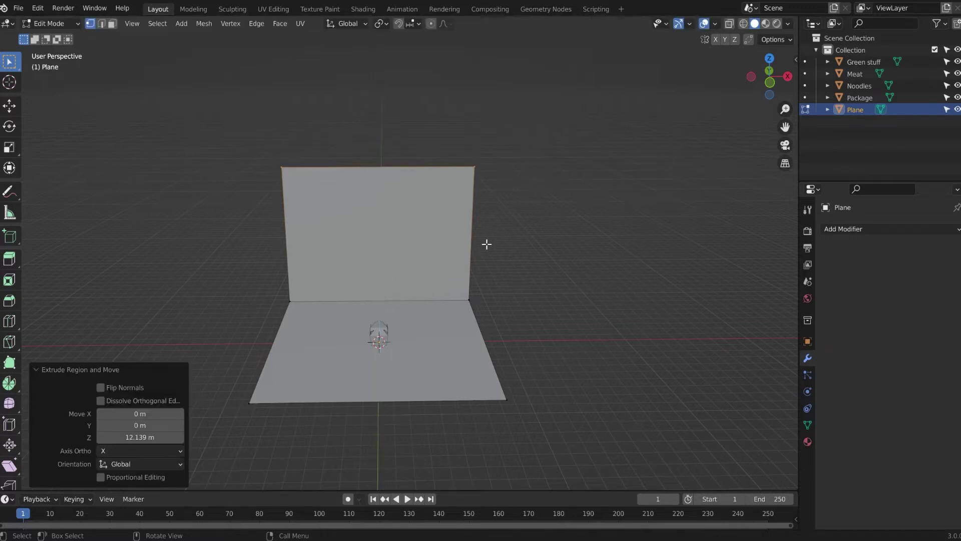
# Step: Bevel the edge between the floor and the backdrop wall with 6 segments and a width of about 0.366 m
pyautogui.scroll(2, 354, 320)
pyautogui.moveTo(209, 274); pyautogui.dragTo(576, 327)
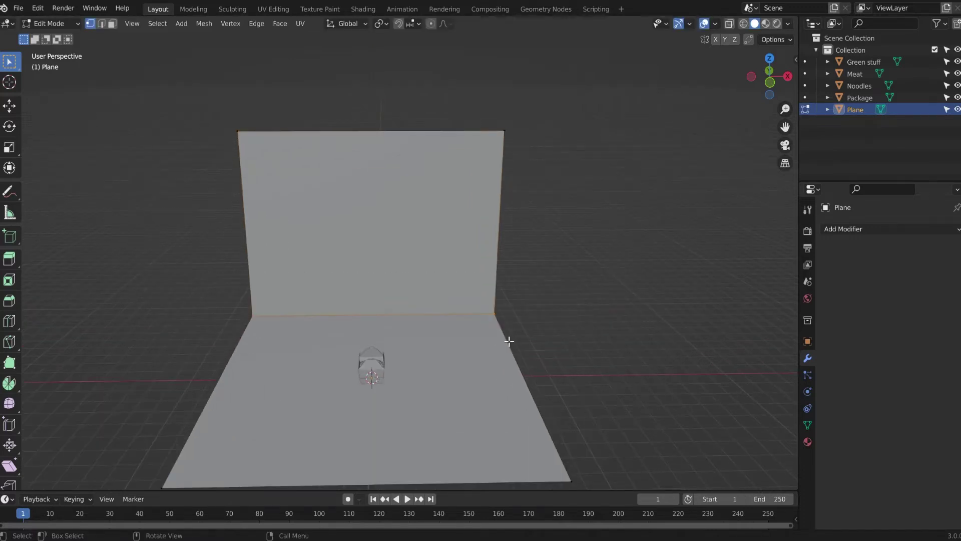
pyautogui.hotkey('ctrl', 'b')
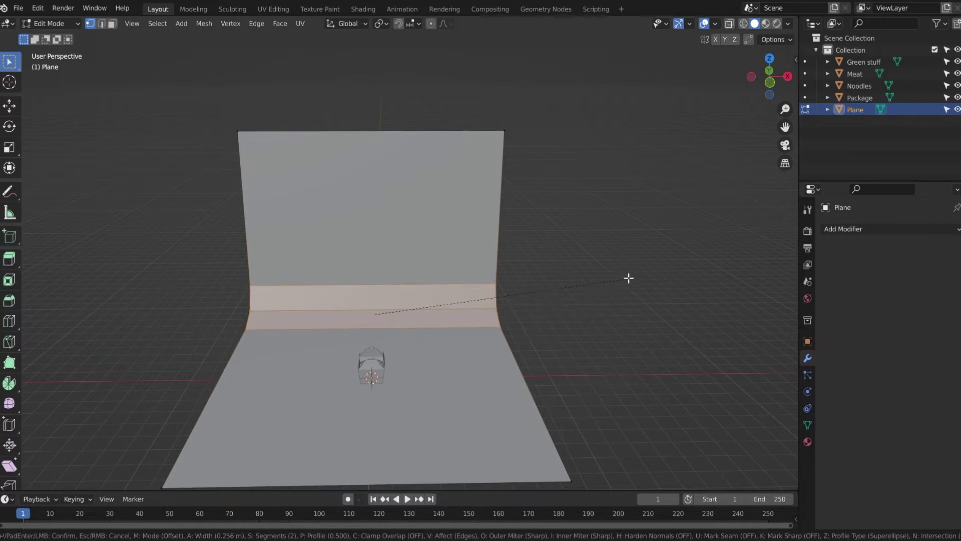
pyautogui.scroll(2, 640, 269)
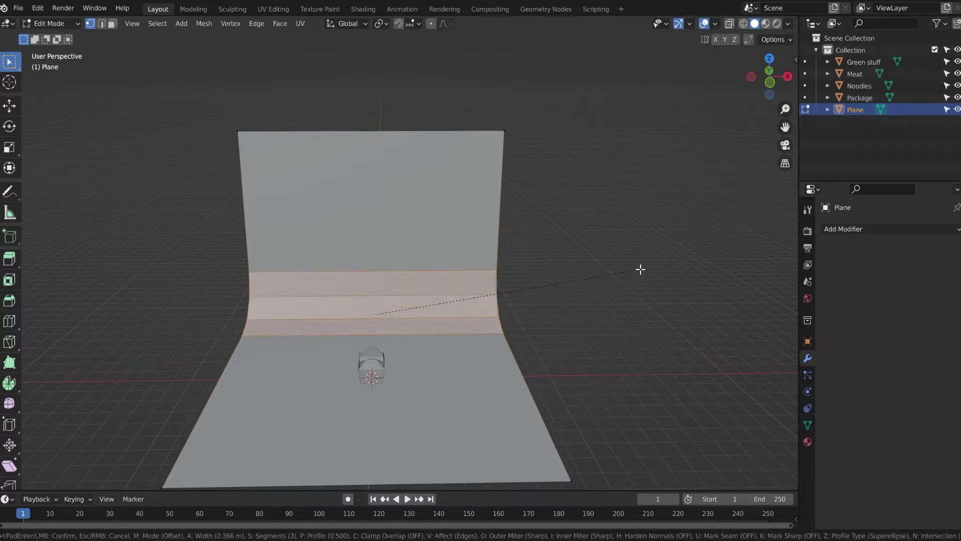
pyautogui.scroll(2, 641, 269)
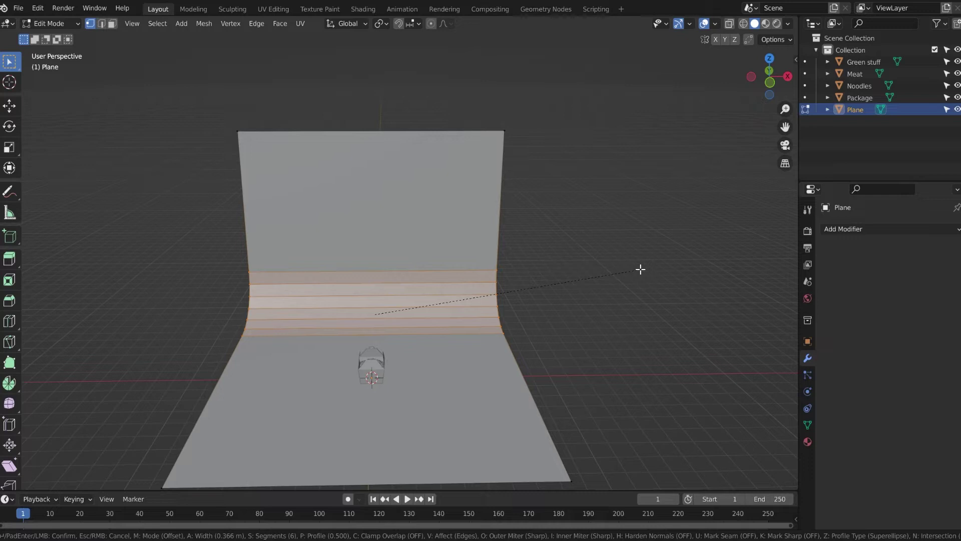
pyautogui.click(640, 269)
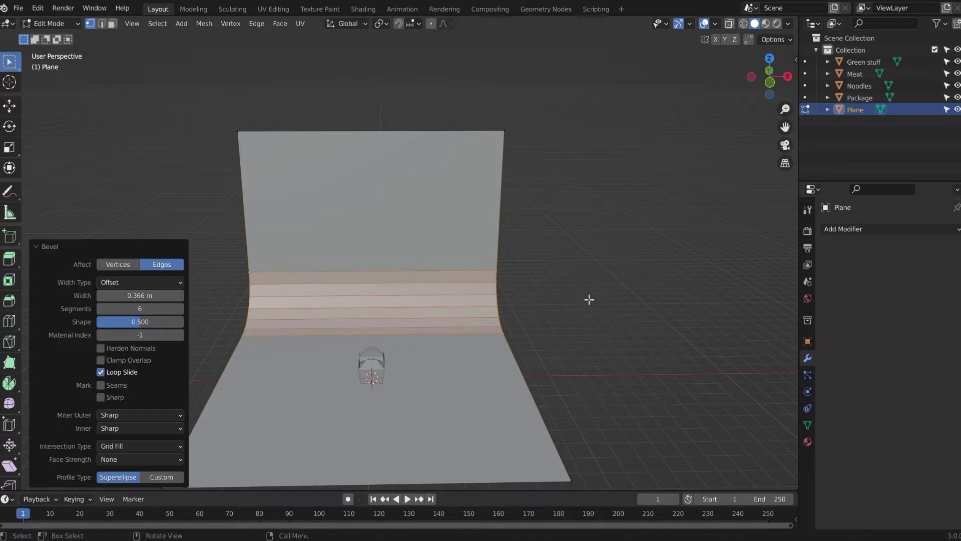
pyautogui.click(48, 248)
# Step: Return to Object Mode and shade the curved backdrop smooth
pyautogui.moveTo(137, 307); pyautogui.dragTo(241, 302, button='middle')
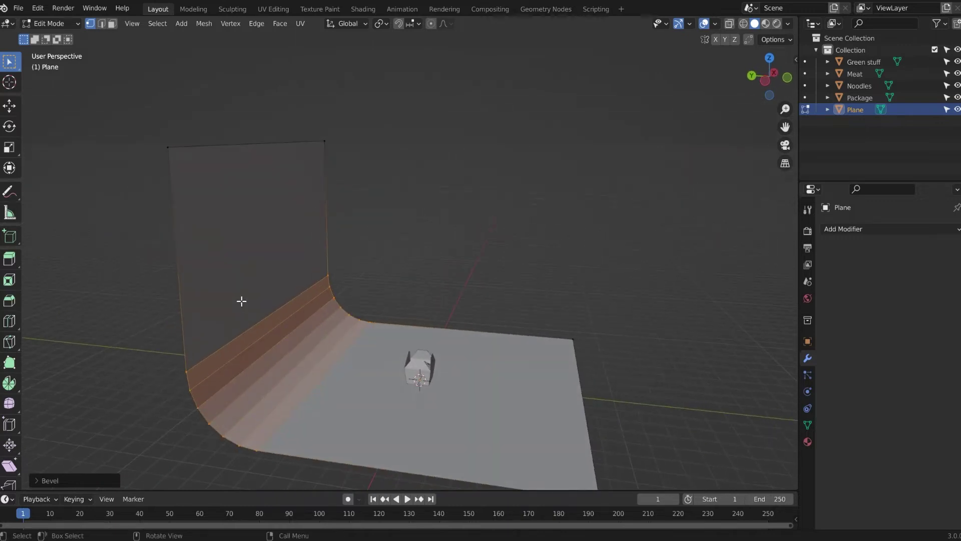
pyautogui.press('Tab')
pyautogui.rightClick(243, 301)
pyautogui.click(243, 301)
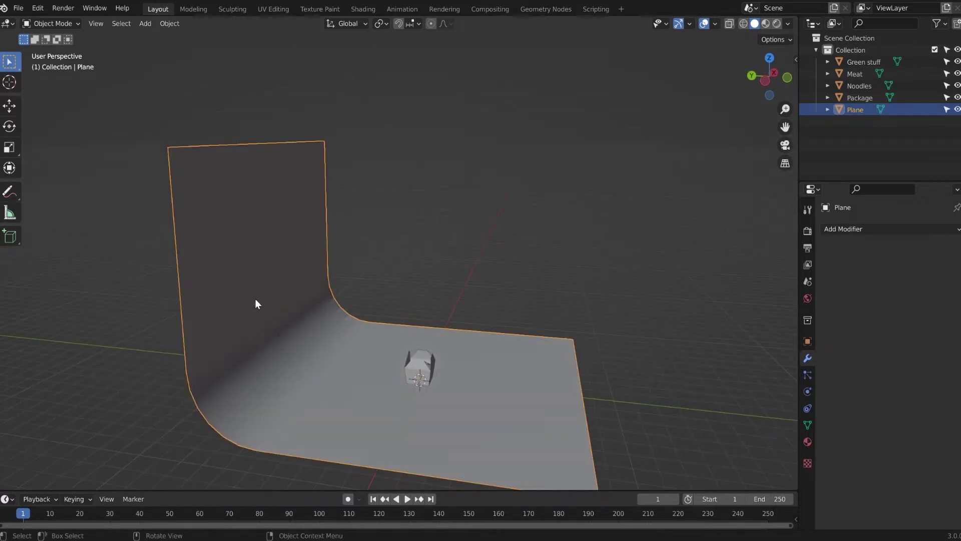
# Step: Switch the viewport to Rendered shading and deselect the backdrop
pyautogui.moveTo(446, 265)
pyautogui.mouseDown(button='middle')
pyautogui.moveTo(199, 388)
pyautogui.moveTo(361, 385)
pyautogui.moveTo(399, 410)
pyautogui.moveTo(450, 336)
pyautogui.mouseUp(button='middle')
pyautogui.scroll(3, 452, 335)
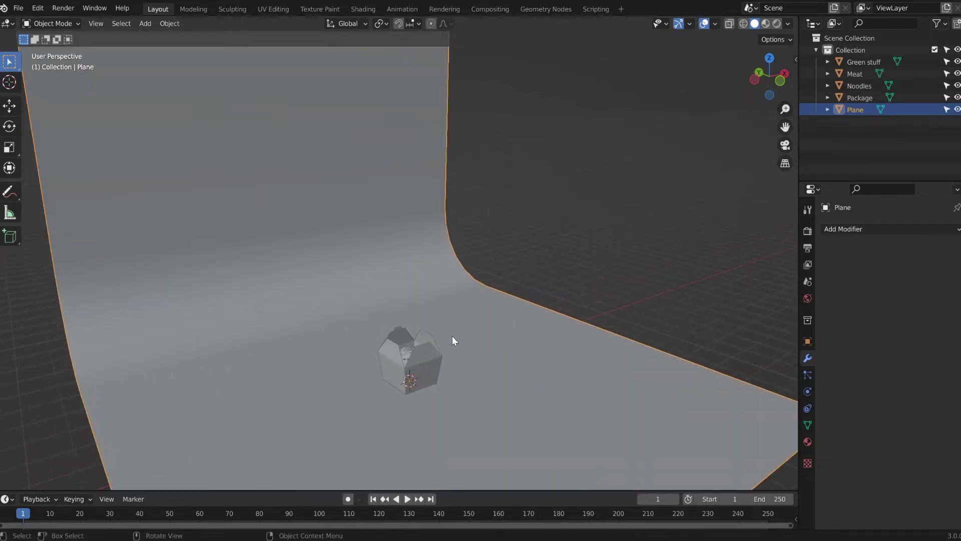
pyautogui.click(776, 26)
pyautogui.moveTo(540, 303); pyautogui.dragTo(602, 121, button='middle')
pyautogui.click(603, 122)
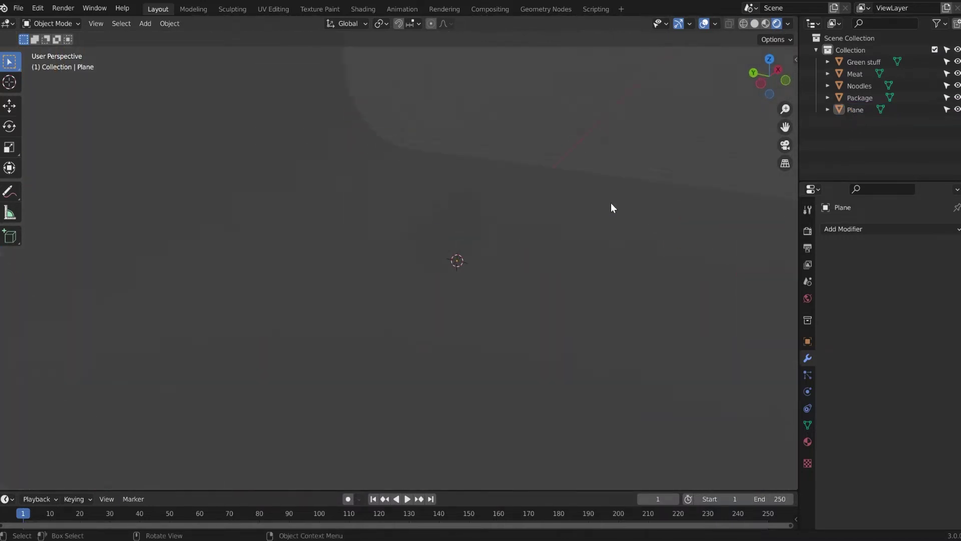
# Step: Set the render engine to Cycles and its device to GPU Compute
pyautogui.click(809, 231)
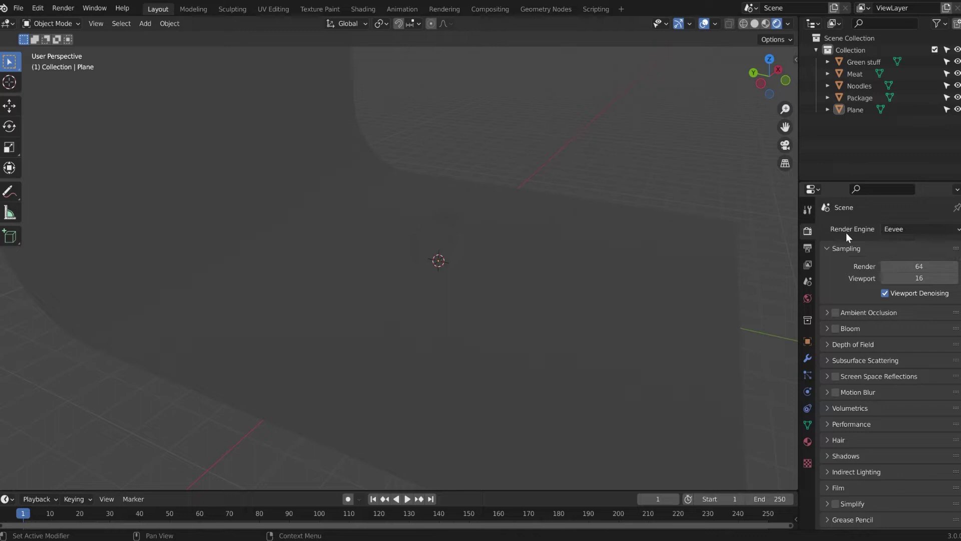
pyautogui.click(901, 231)
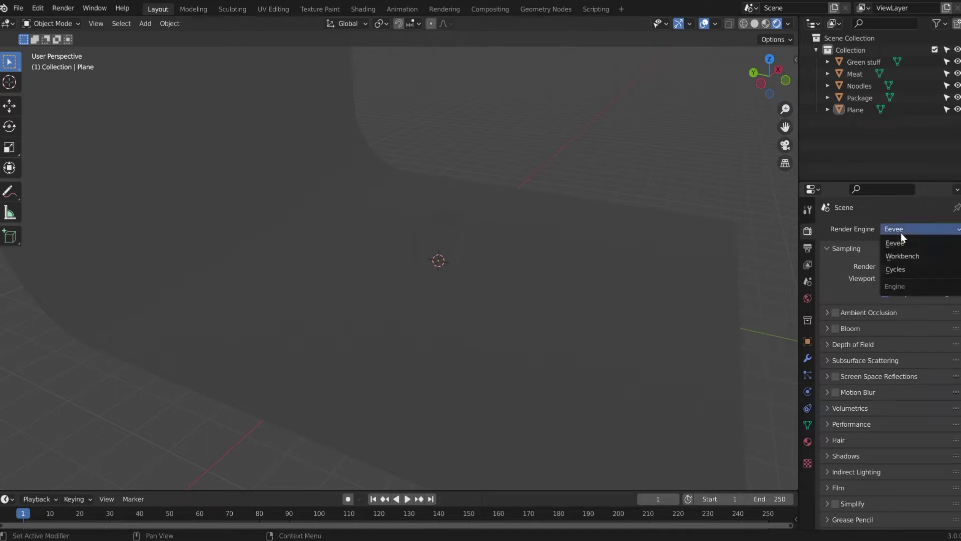
pyautogui.click(903, 268)
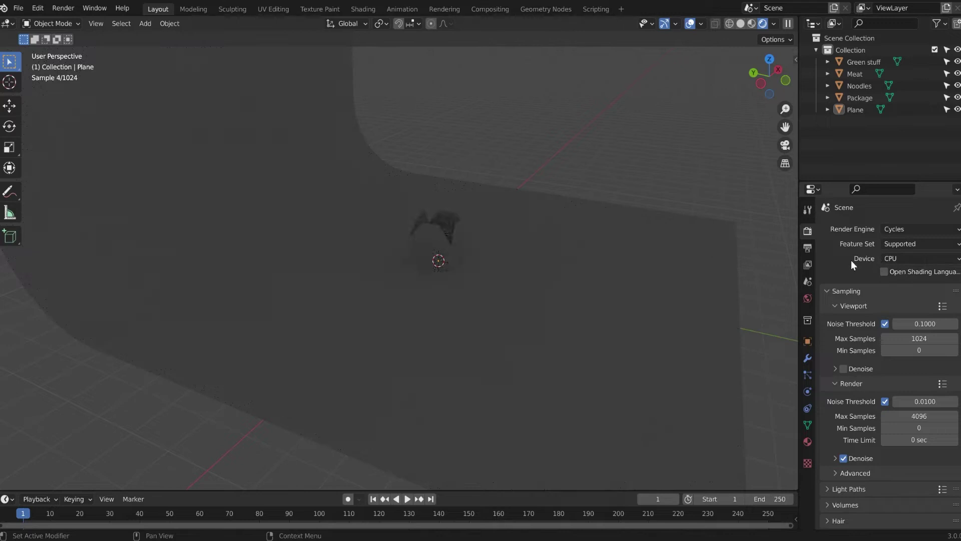
pyautogui.click(899, 258)
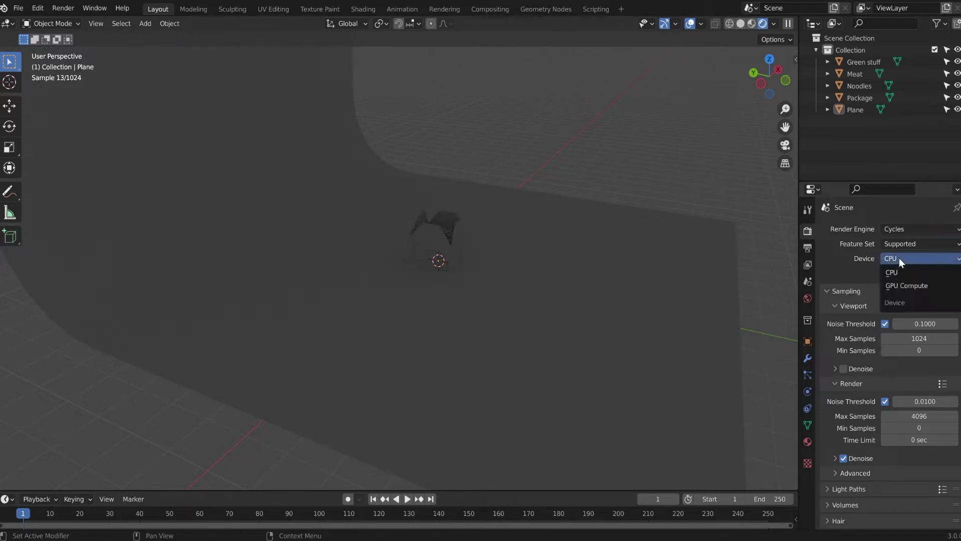
pyautogui.click(906, 286)
# Step: Add a point light to the scene at the 3D cursor beside the noodle box
pyautogui.moveTo(758, 214); pyautogui.dragTo(489, 251, button='middle')
pyautogui.scroll(5, 443, 235)
pyautogui.scroll(-8, 382, 272)
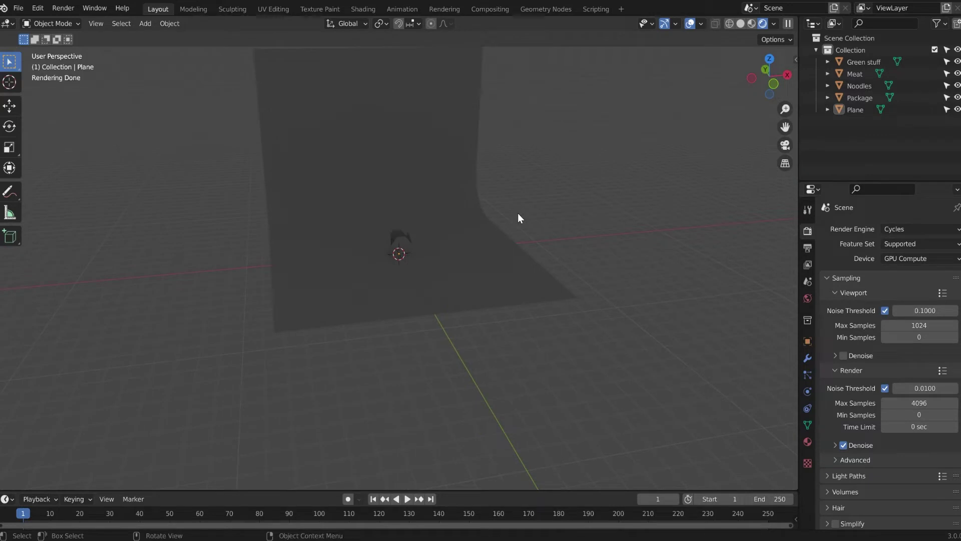
pyautogui.hotkey('shift', 'a')
pyautogui.moveTo(518, 213)
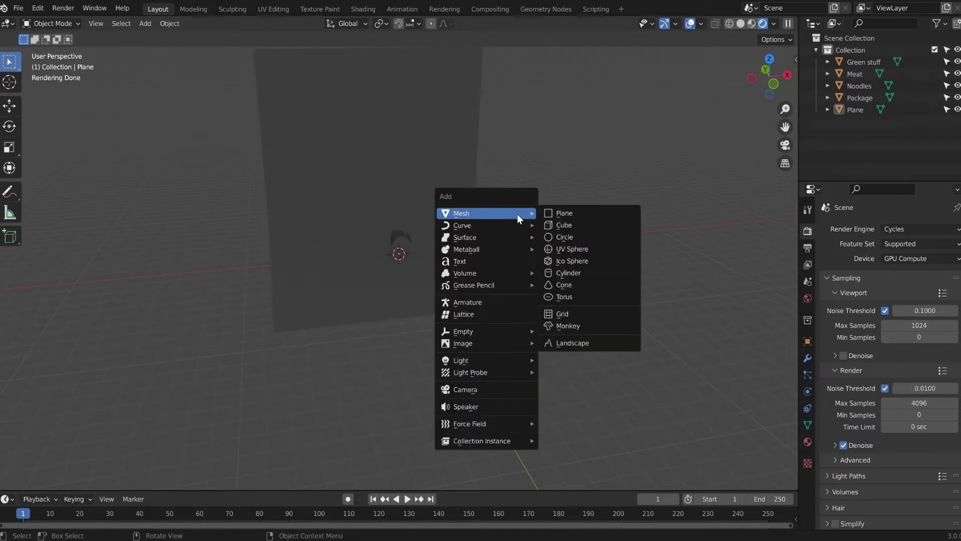
pyautogui.moveTo(484, 356)
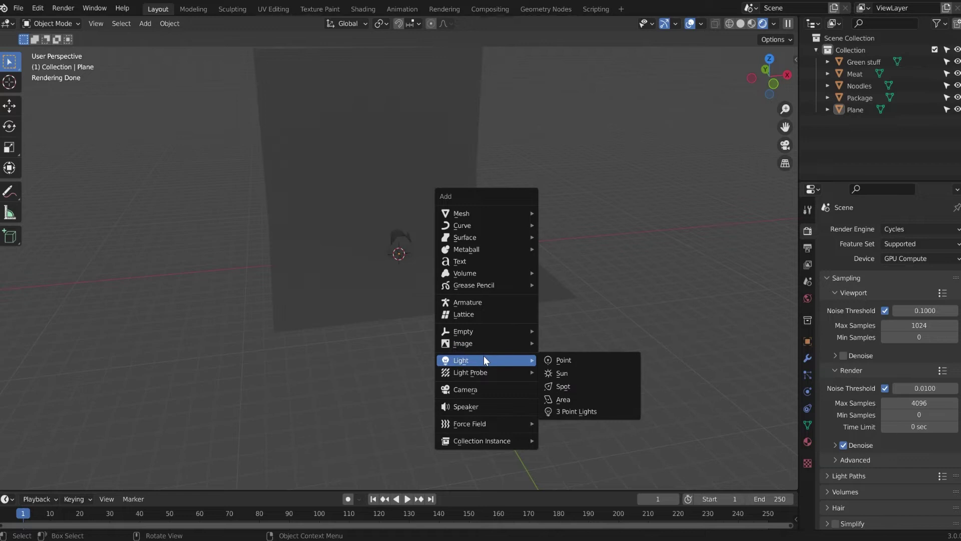
pyautogui.click(553, 360)
# Step: Raise the point light along the global Z axis to well above the noodle box
pyautogui.moveTo(316, 320); pyautogui.dragTo(391, 330, button='middle')
pyautogui.scroll(3, 423, 293)
pyautogui.moveTo(426, 299); pyautogui.dragTo(366, 334, button='middle')
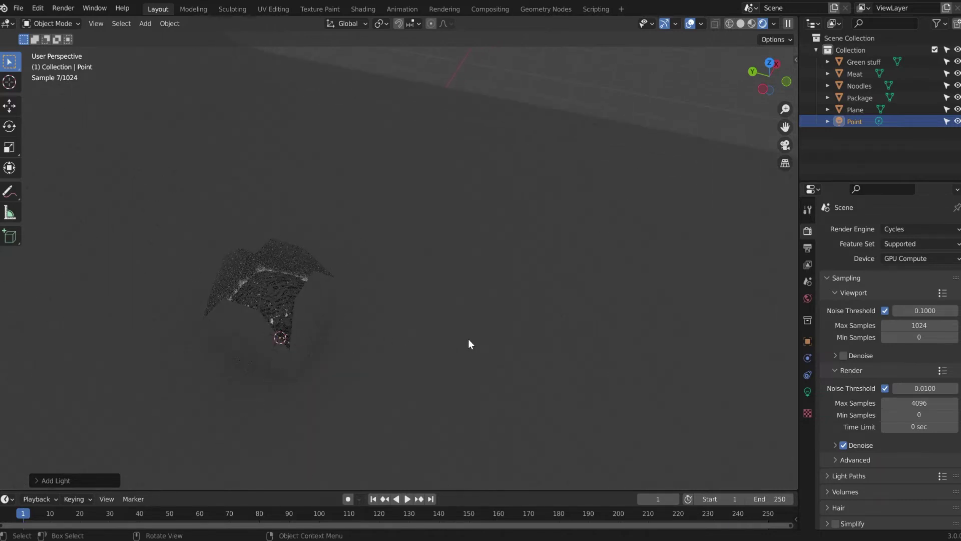
pyautogui.press('g')
pyautogui.press('z')
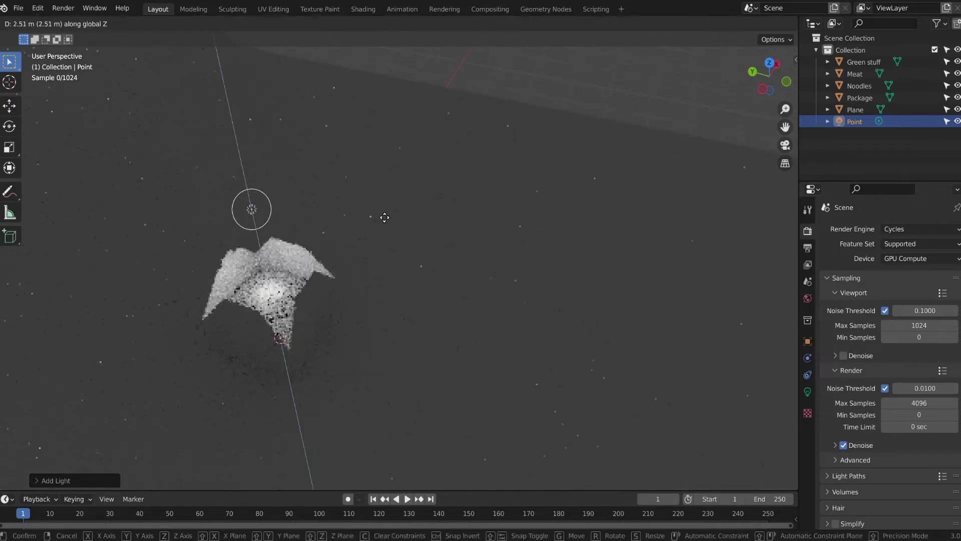
pyautogui.click(311, 38)
# Step: Move the point light about 4.4 m along global X and about 4.8 m along global Y
pyautogui.moveTo(311, 50); pyautogui.dragTo(368, 95, button='middle')
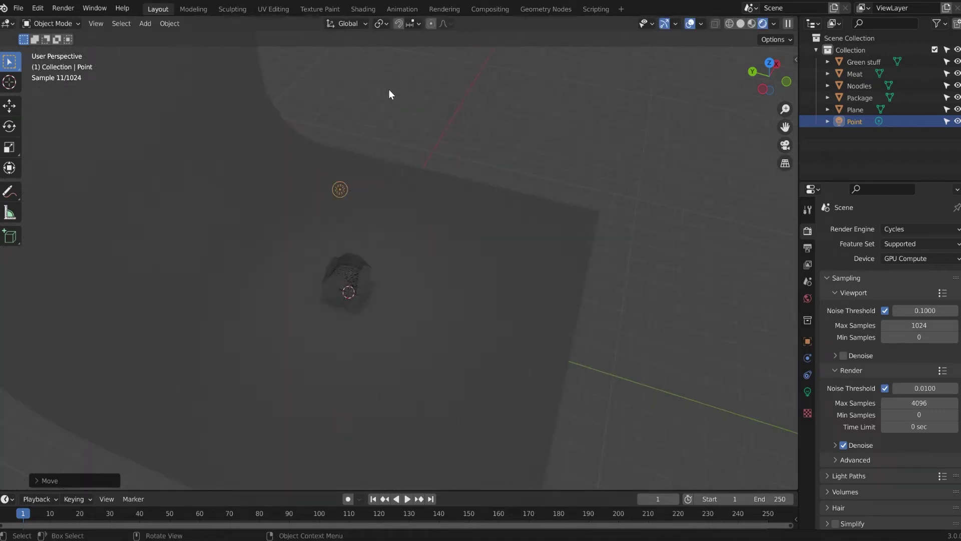
pyautogui.press('g')
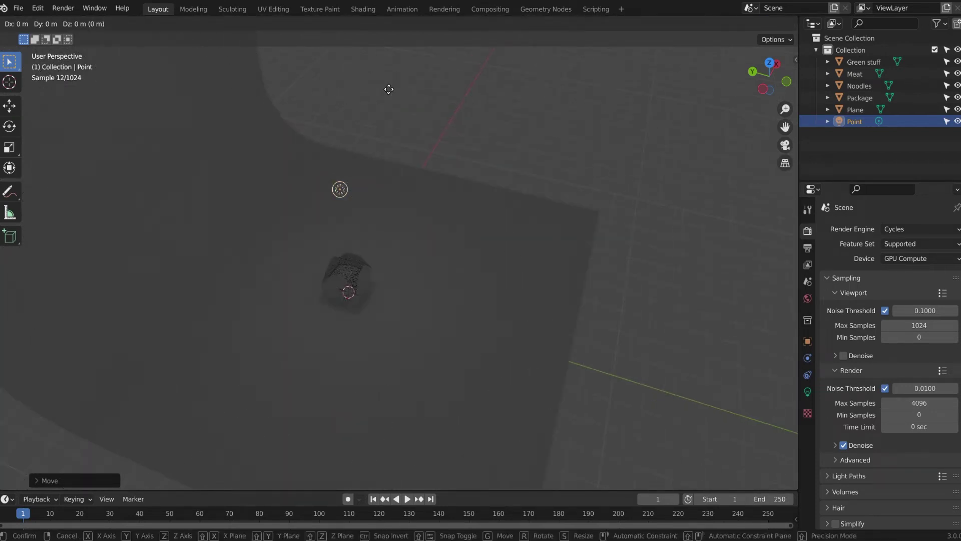
pyautogui.press('y')
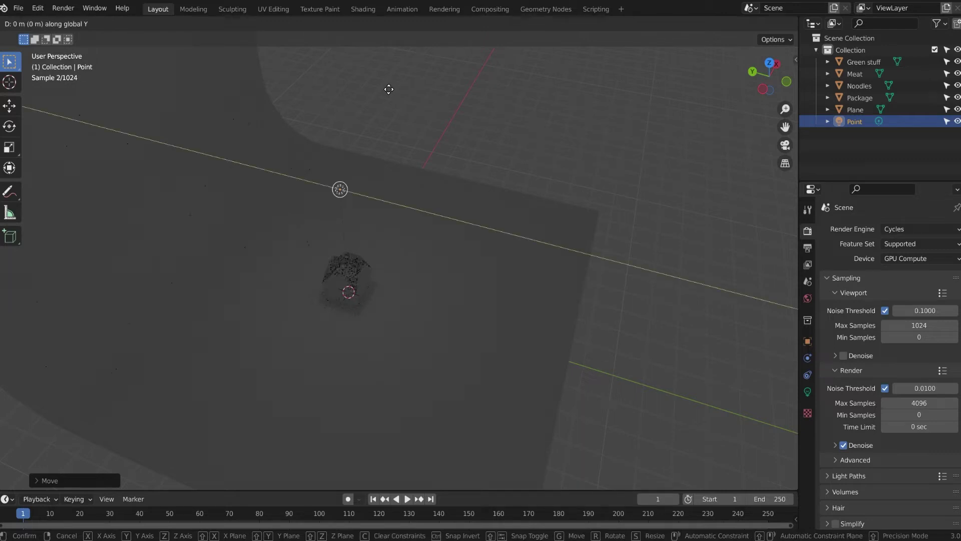
pyautogui.press('y')
pyautogui.press('x')
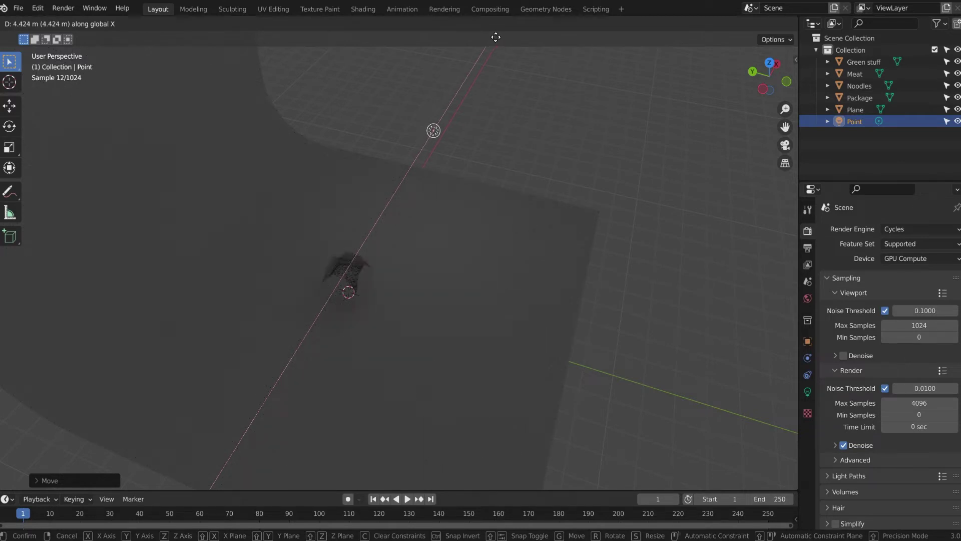
pyautogui.press('y')
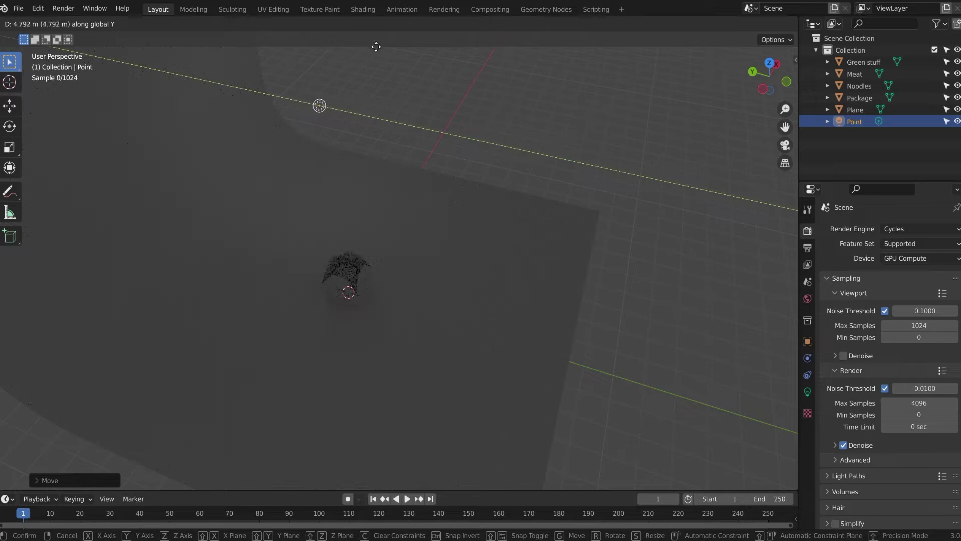
pyautogui.click(376, 48)
# Step: Select the backdrop plane together with the point light and rotate both 45° around the global Z axis
pyautogui.moveTo(376, 52); pyautogui.dragTo(255, 186, button='middle')
pyautogui.scroll(-4, 255, 184)
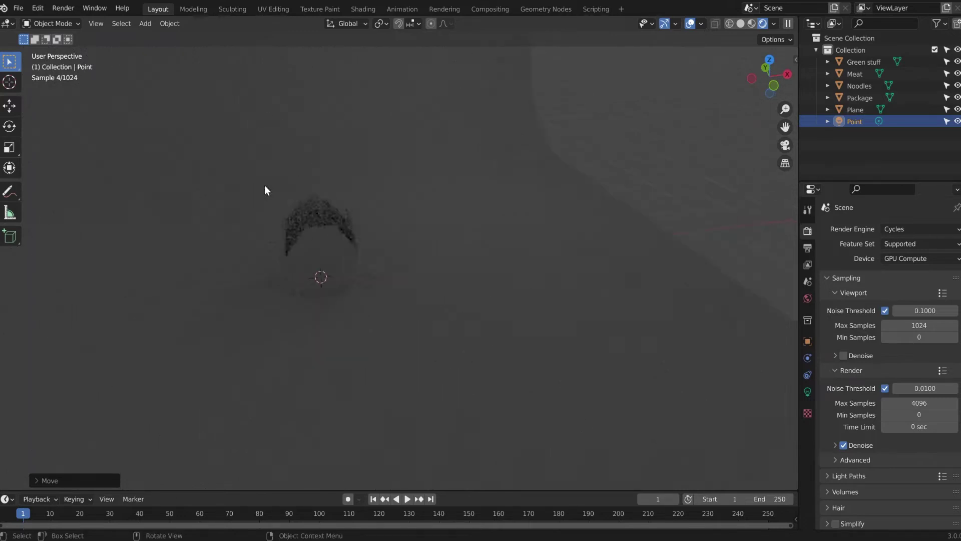
pyautogui.scroll(-2, 231, 210)
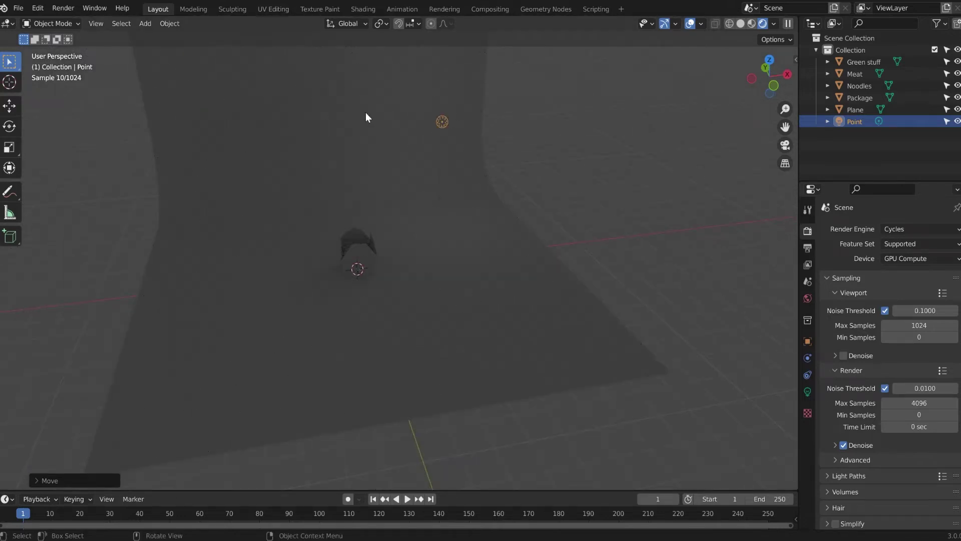
pyautogui.scroll(-4, 416, 255)
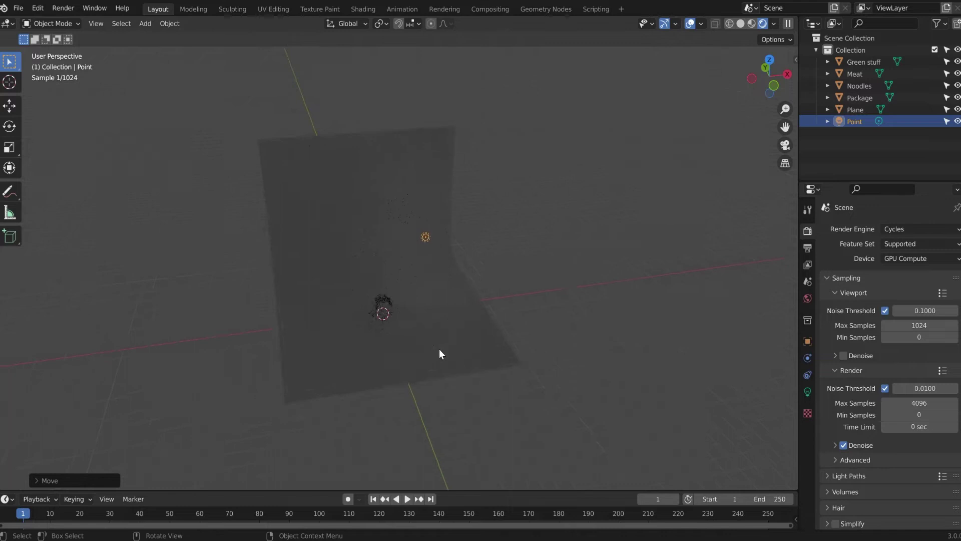
pyautogui.moveTo(376, 299); pyautogui.dragTo(395, 290, button='middle')
pyautogui.moveTo(298, 146); pyautogui.dragTo(452, 255)
pyautogui.click(306, 206)
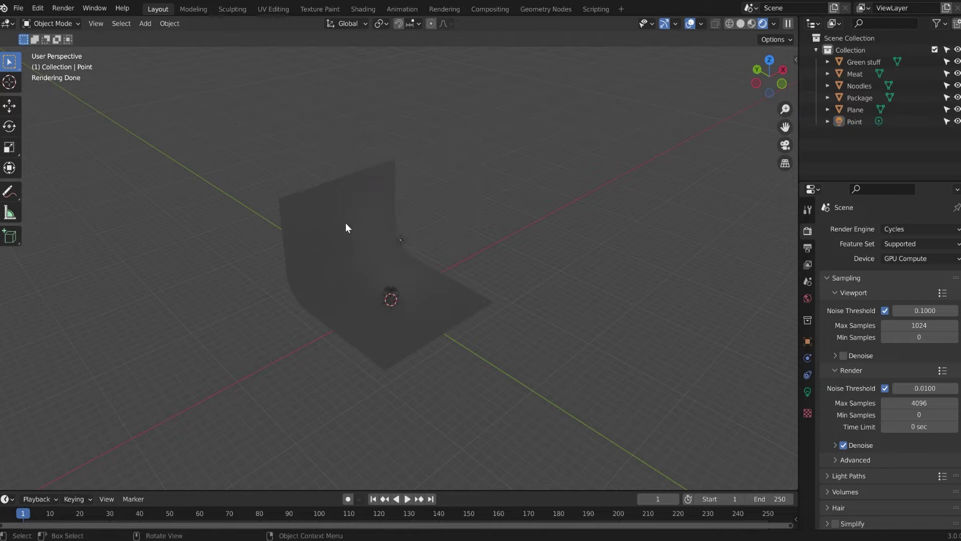
pyautogui.keyDown('shift'); pyautogui.click(400, 241); pyautogui.keyUp('shift')
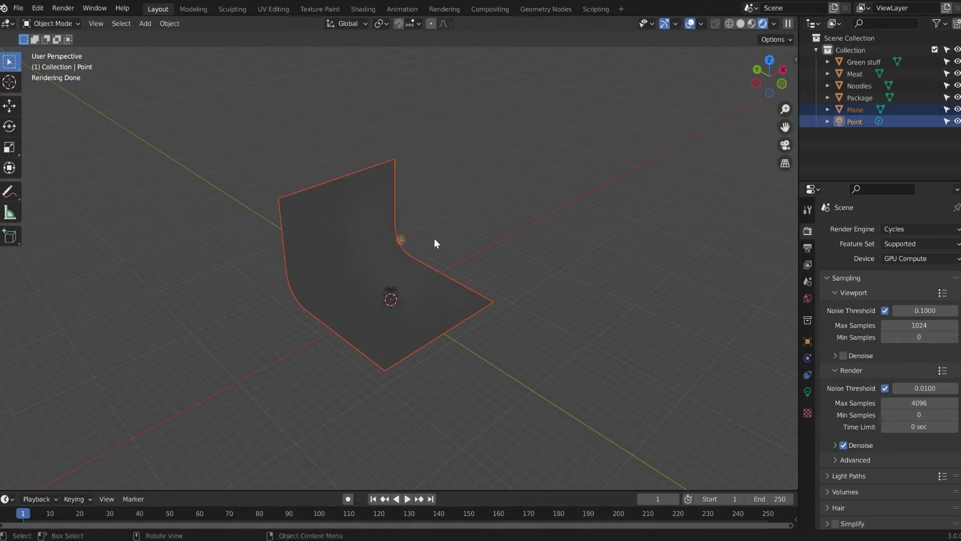
pyautogui.write('rz')
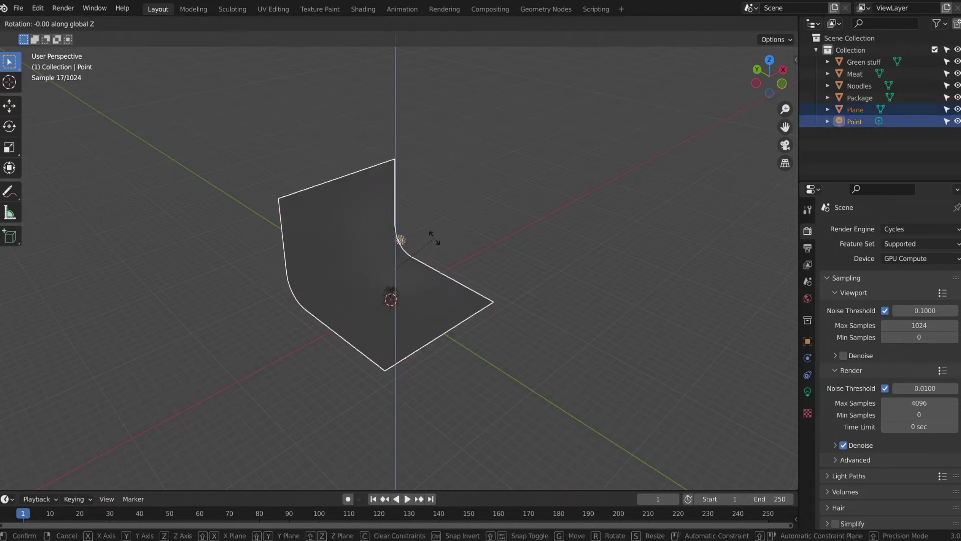
pyautogui.write('45')
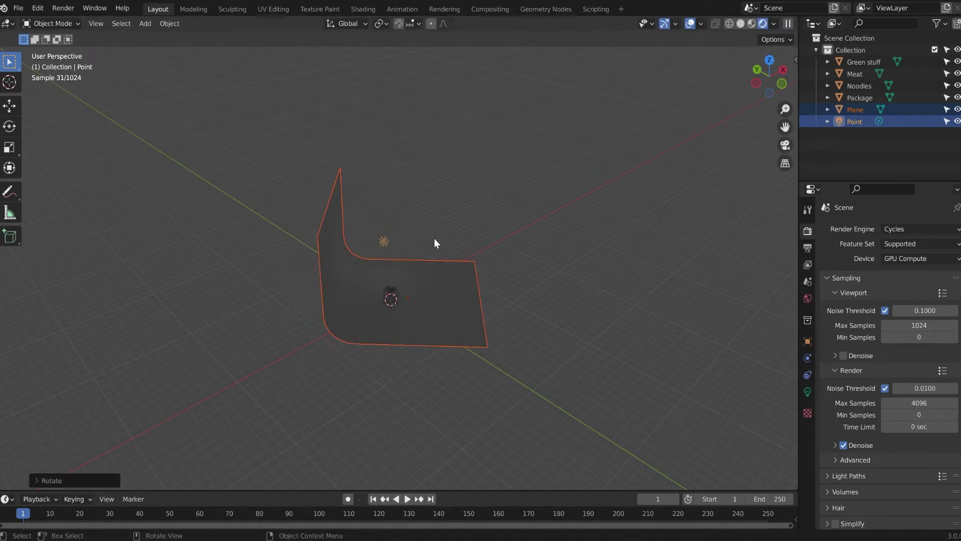
# Step: Adjust the backdrop and point light's rotation around global Z freehand so the noodle box sits at an angle in front of the wall
pyautogui.moveTo(508, 141); pyautogui.dragTo(394, 358, button='middle')
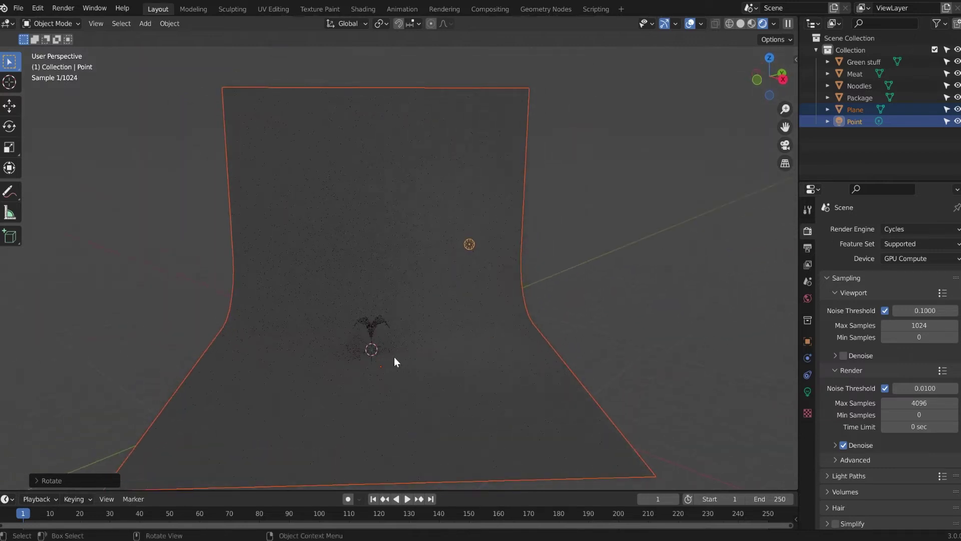
pyautogui.scroll(3, 388, 359)
pyautogui.scroll(3, 381, 373)
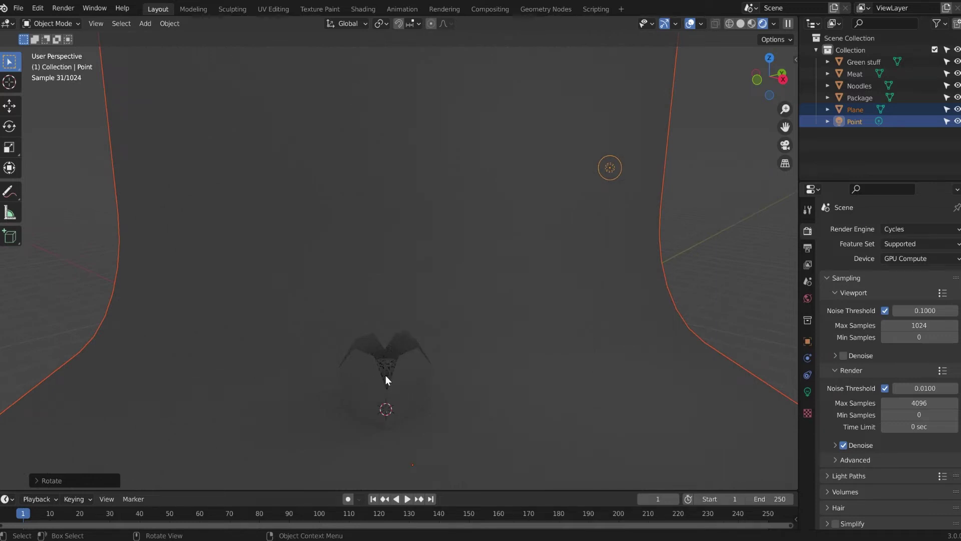
pyautogui.press('r')
pyautogui.press('z')
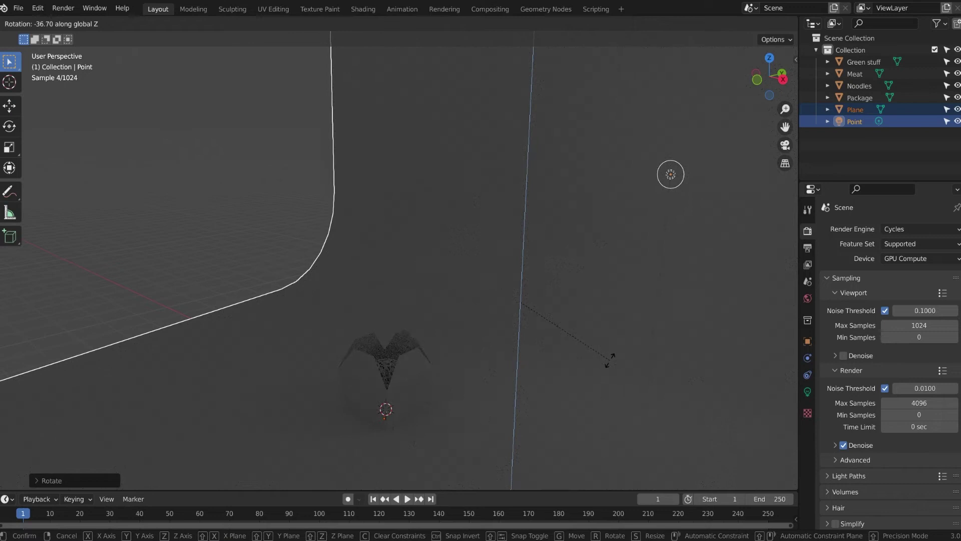
pyautogui.click(527, 365)
pyautogui.moveTo(527, 365); pyautogui.dragTo(575, 306, button='middle')
pyautogui.moveTo(503, 322)
pyautogui.mouseDown(button='middle')
pyautogui.moveTo(441, 328)
pyautogui.moveTo(502, 317)
pyautogui.mouseUp(button='middle')
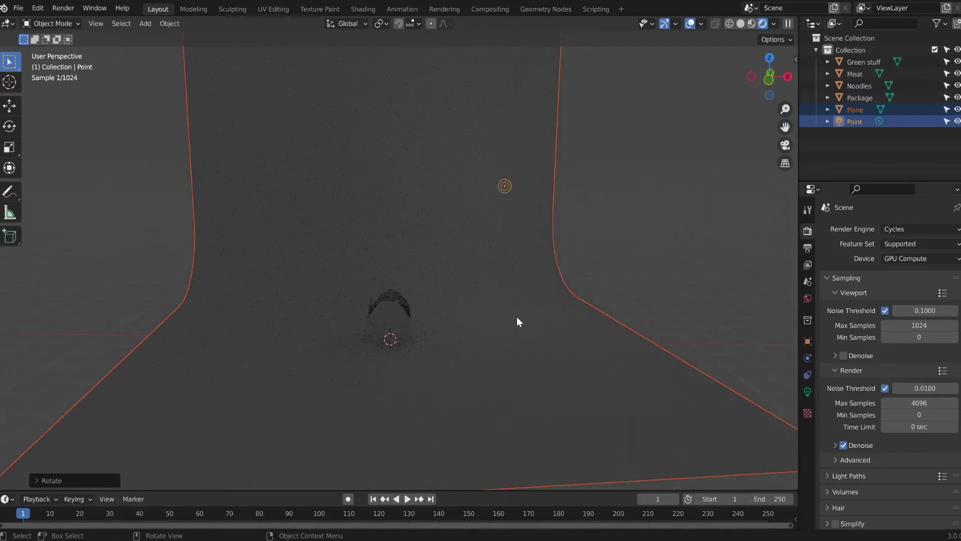
pyautogui.press('r')
pyautogui.press('z')
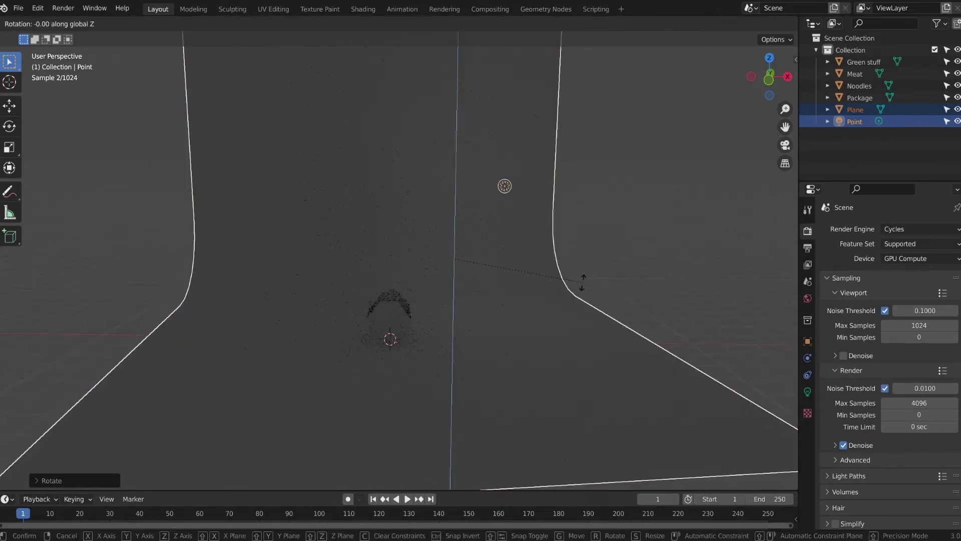
pyautogui.click(471, 324)
pyautogui.moveTo(485, 323); pyautogui.dragTo(575, 344, button='middle')
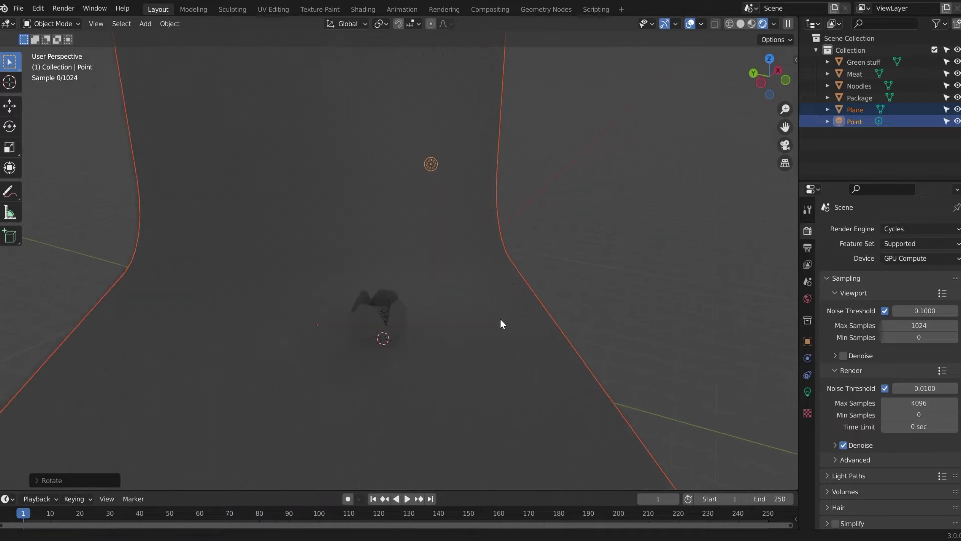
# Step: Move the backdrop and point light horizontally with Z locked, about 0.78 m along X and -1.54 m along Y
pyautogui.moveTo(495, 322); pyautogui.dragTo(532, 332, button='middle')
pyautogui.press('g')
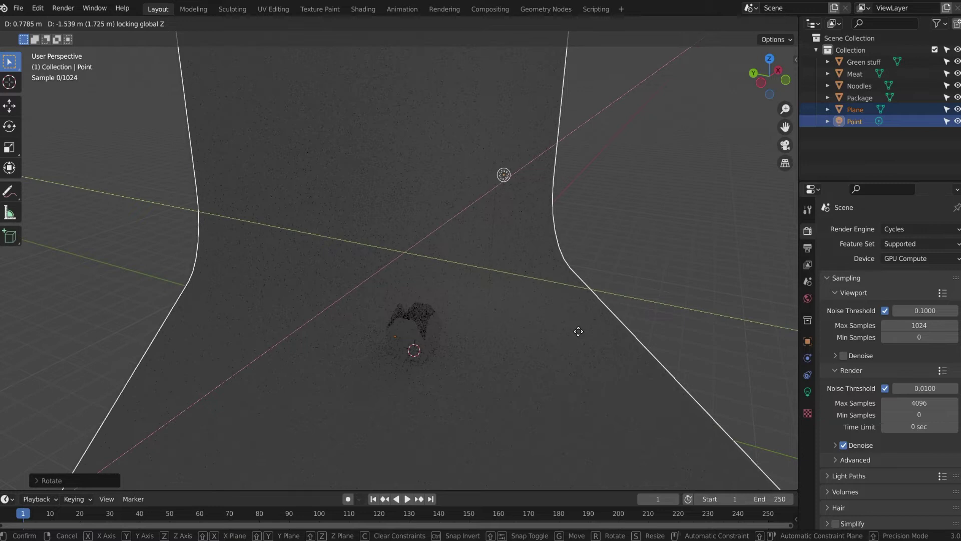
pyautogui.click(579, 329)
pyautogui.scroll(4, 400, 353)
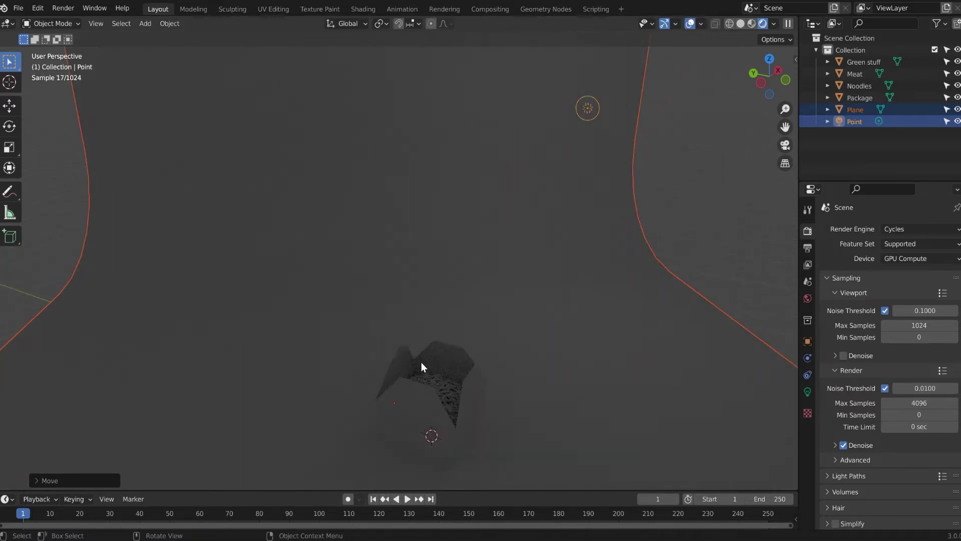
pyautogui.scroll(-1, 428, 319)
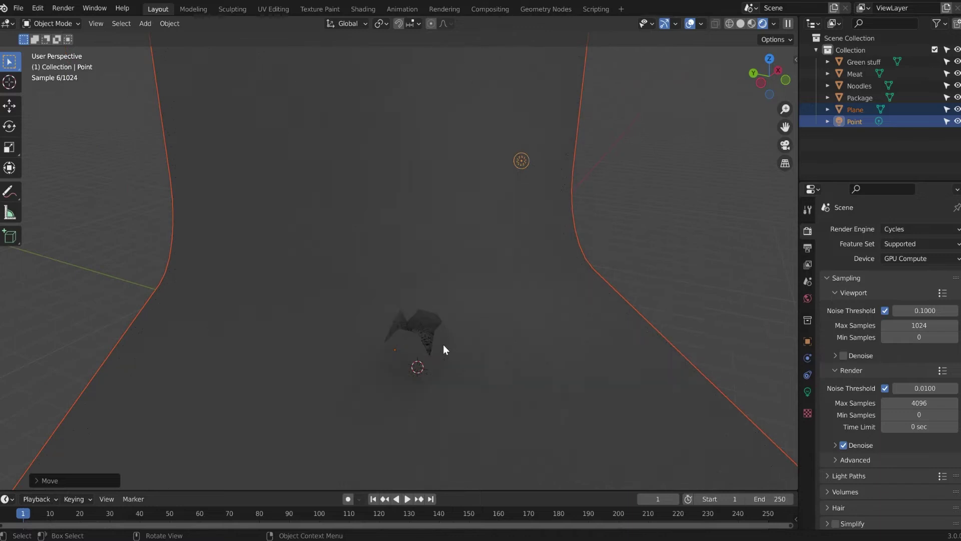
pyautogui.scroll(-2, 443, 344)
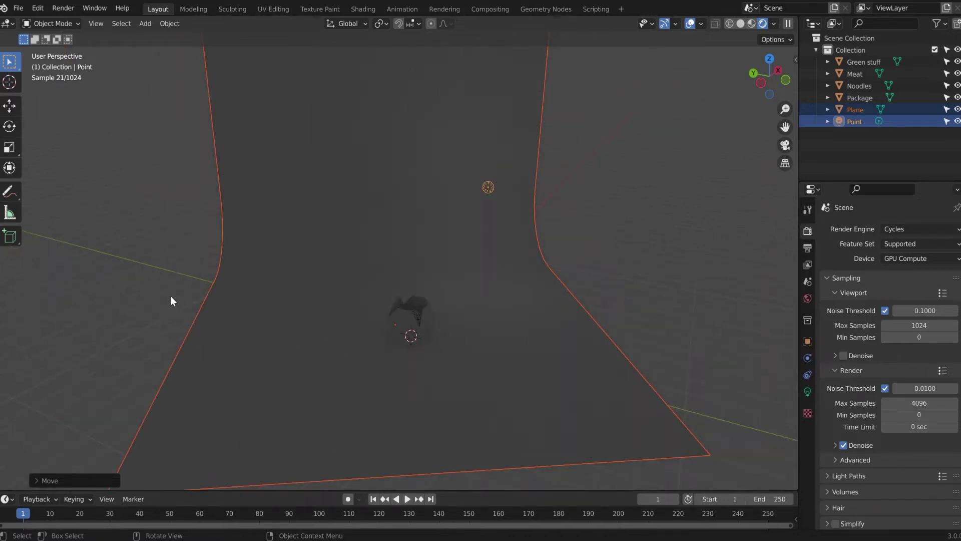
# Step: Select only the point light and set its power to 3000 W
pyautogui.click(607, 180)
pyautogui.click(500, 185)
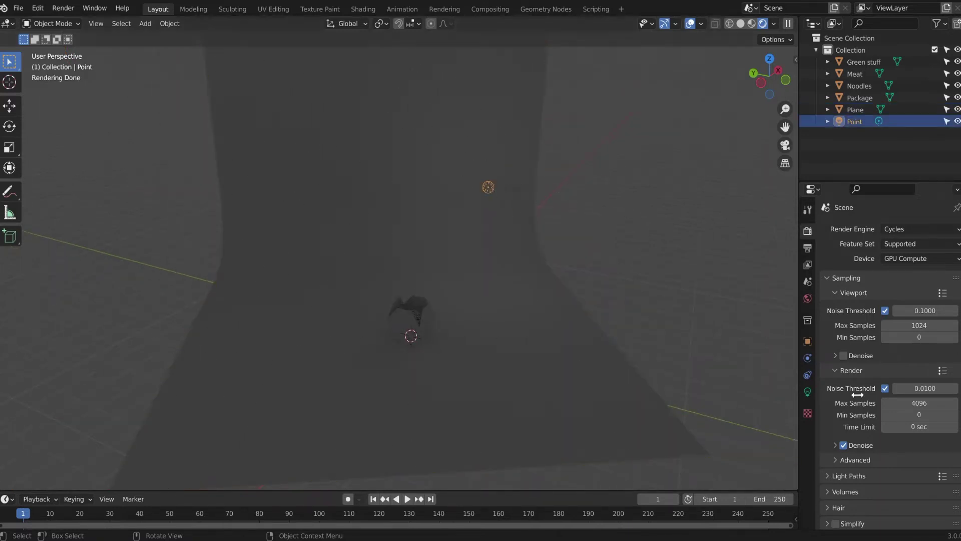
pyautogui.click(807, 392)
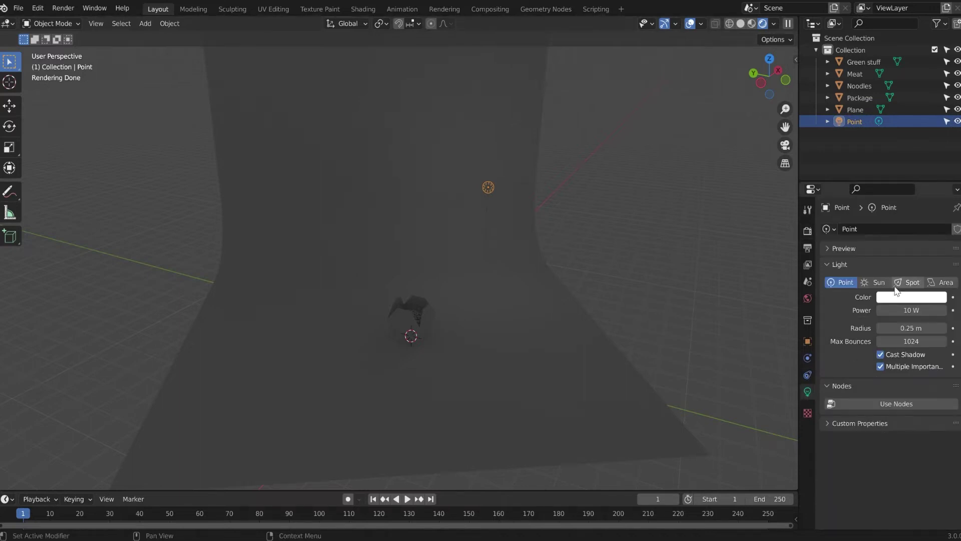
pyautogui.click(901, 310)
pyautogui.write('3000')
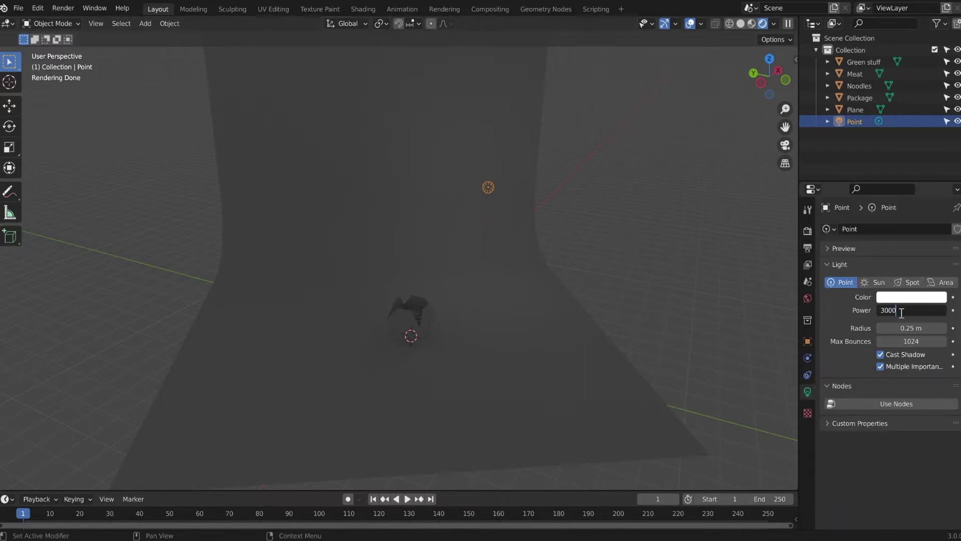
pyautogui.press('Return')
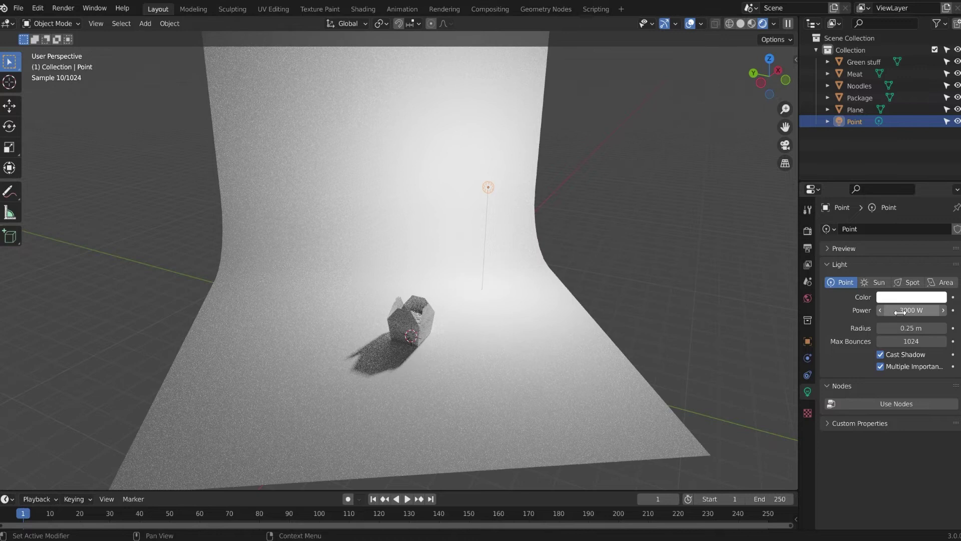
# Step: Set the point light's radius to 20 m and its power to 5000 W
pyautogui.click(908, 328)
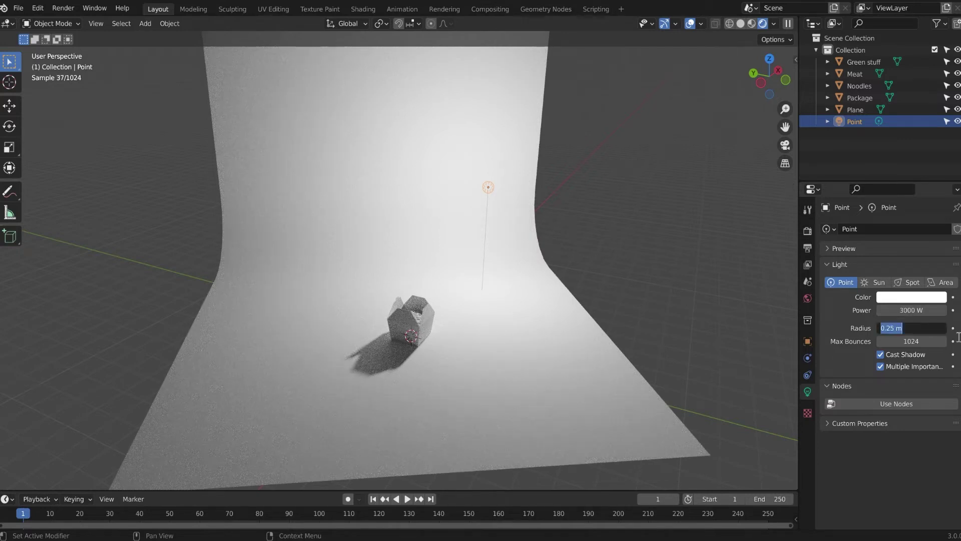
pyautogui.write('20')
pyautogui.press('Return')
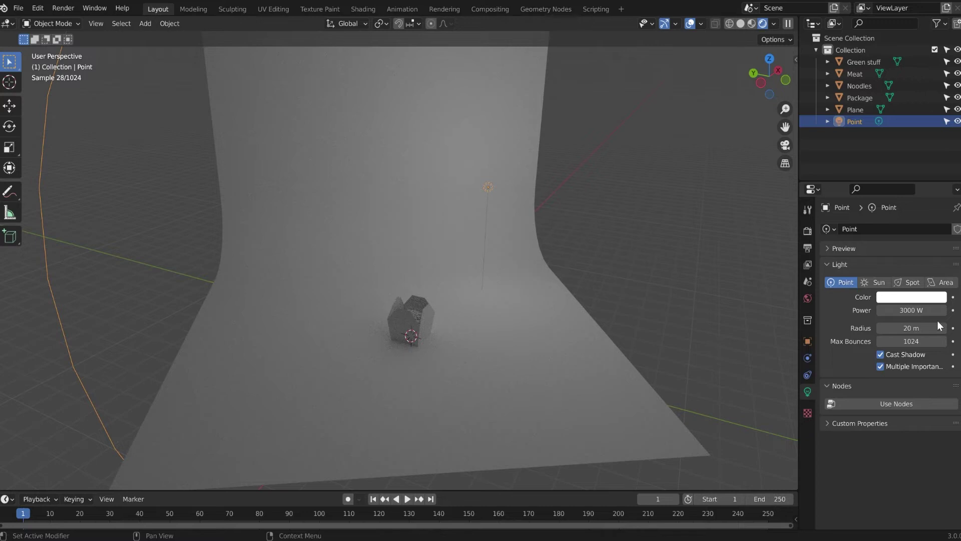
pyautogui.click(921, 309)
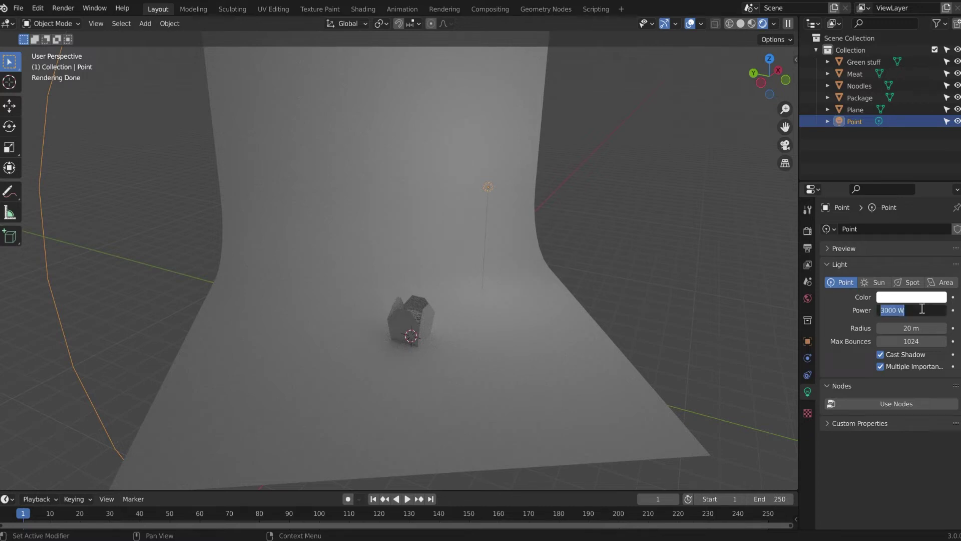
pyautogui.write('500')
pyautogui.press('Return')
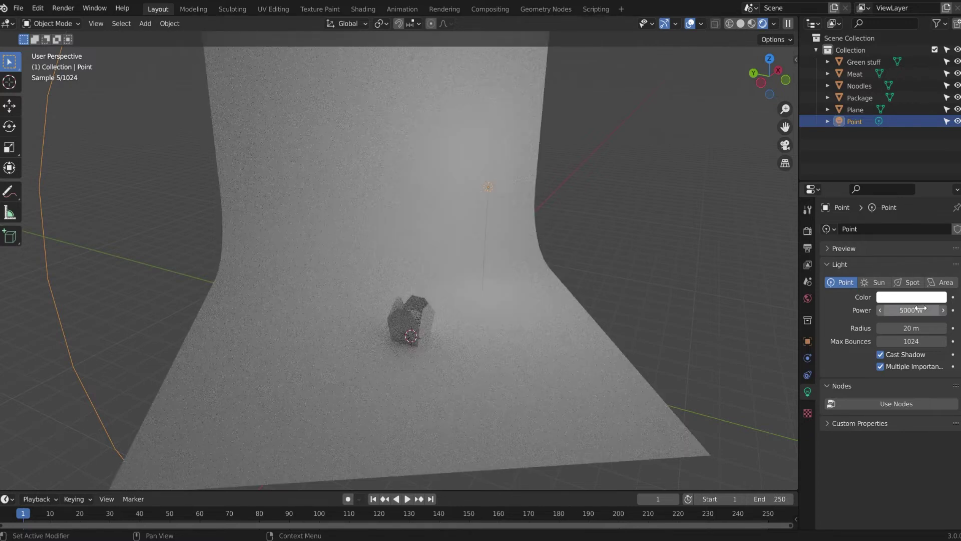
# Step: Set the point light's radius to 18 m
pyautogui.scroll(4, 429, 375)
pyautogui.moveTo(428, 374); pyautogui.dragTo(464, 412, button='middle')
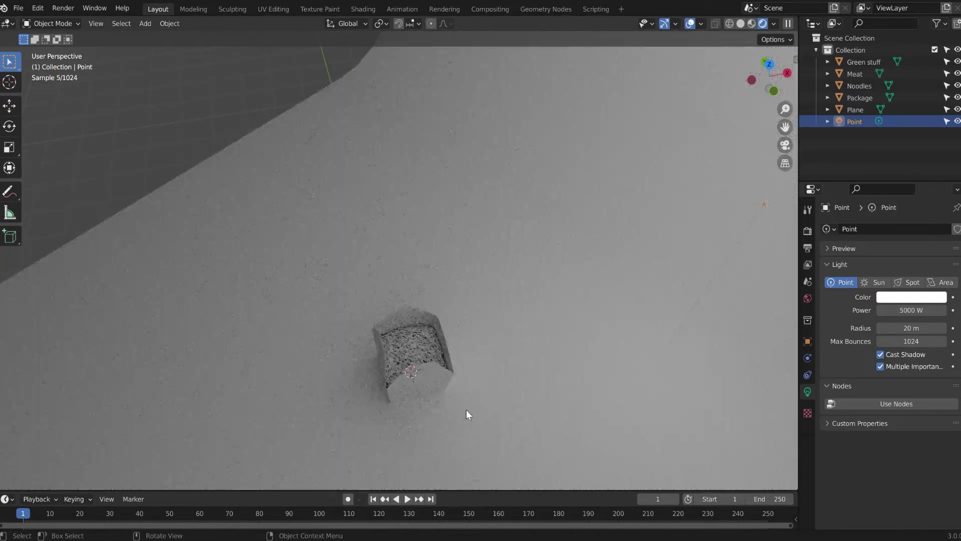
pyautogui.scroll(-5, 392, 397)
pyautogui.moveTo(393, 400); pyautogui.dragTo(498, 362, button='middle')
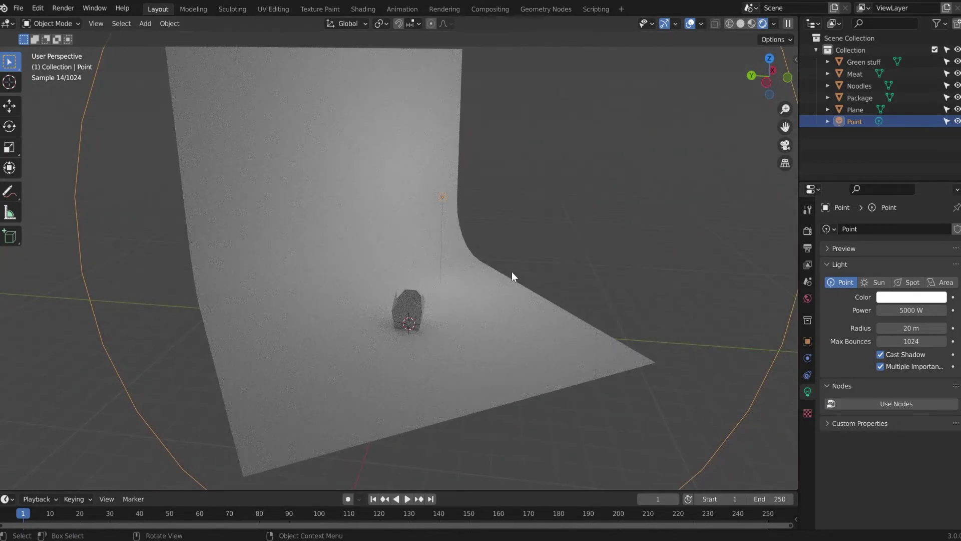
pyautogui.moveTo(918, 329); pyautogui.dragTo(883, 329)
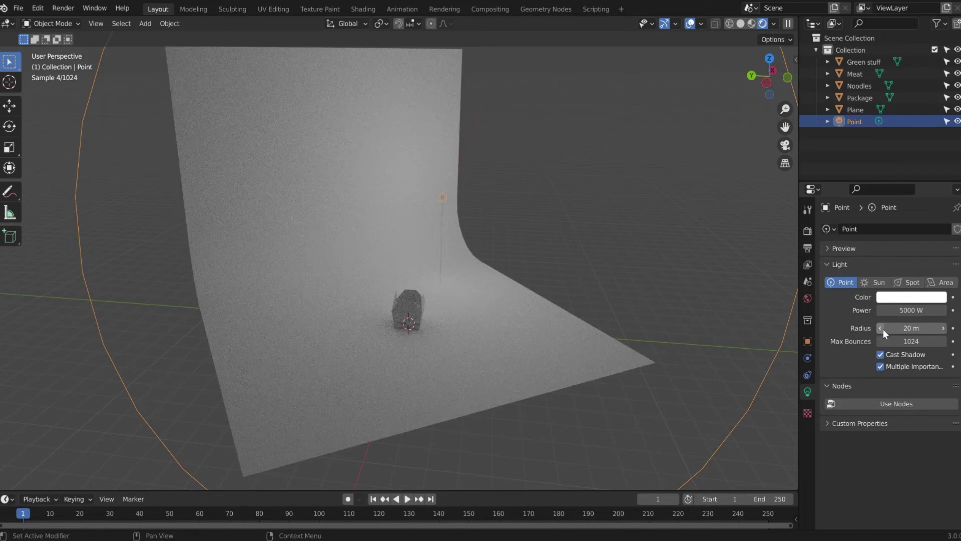
pyautogui.click(883, 329)
pyautogui.click(912, 329)
pyautogui.write('18')
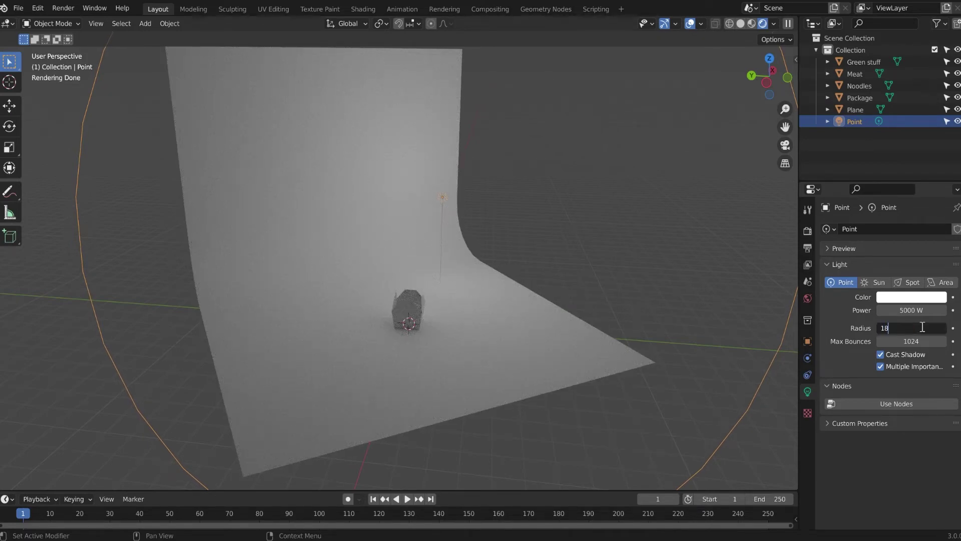
pyautogui.press('Return')
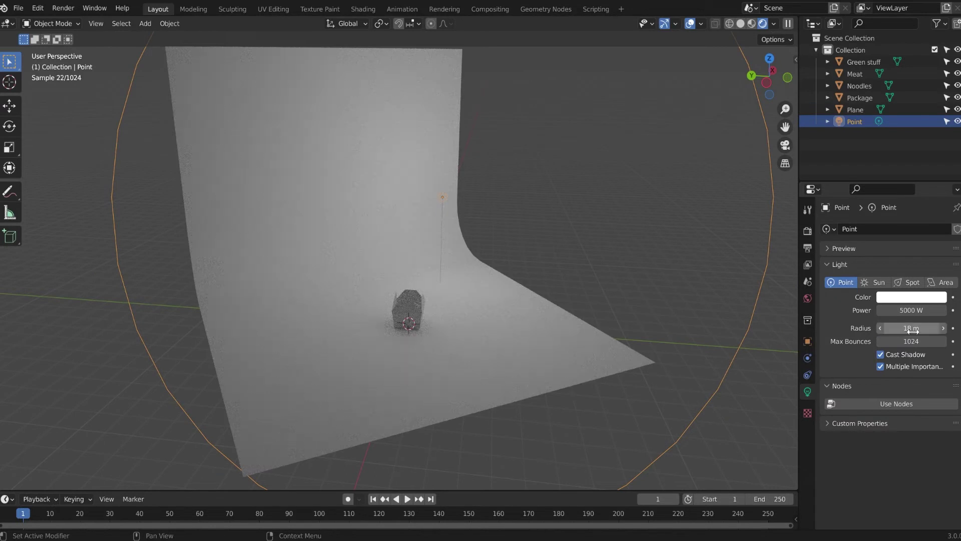
# Step: Move the point light horizontally with Z locked, about -5.15 m along X and -2.01 m along Y
pyautogui.press('g')
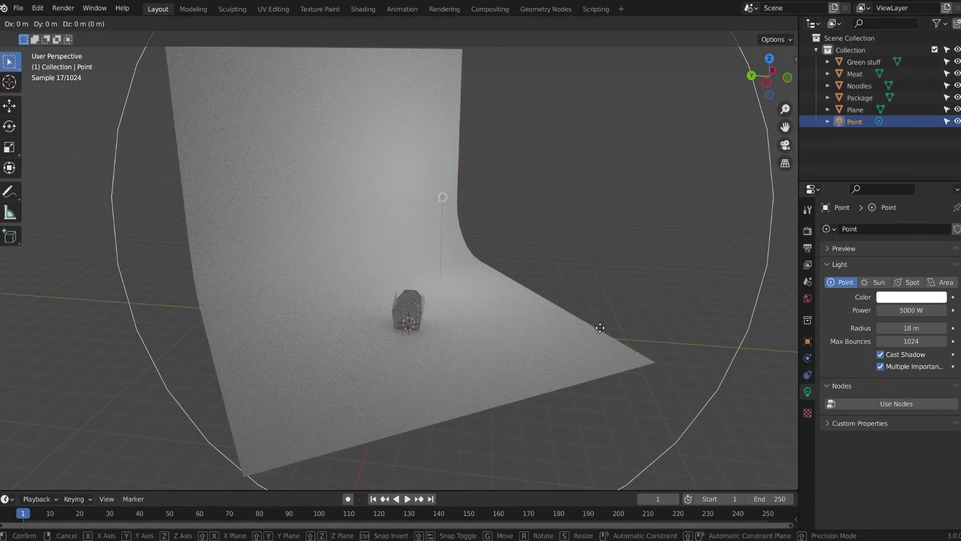
pyautogui.hotkey('shift', 'z')
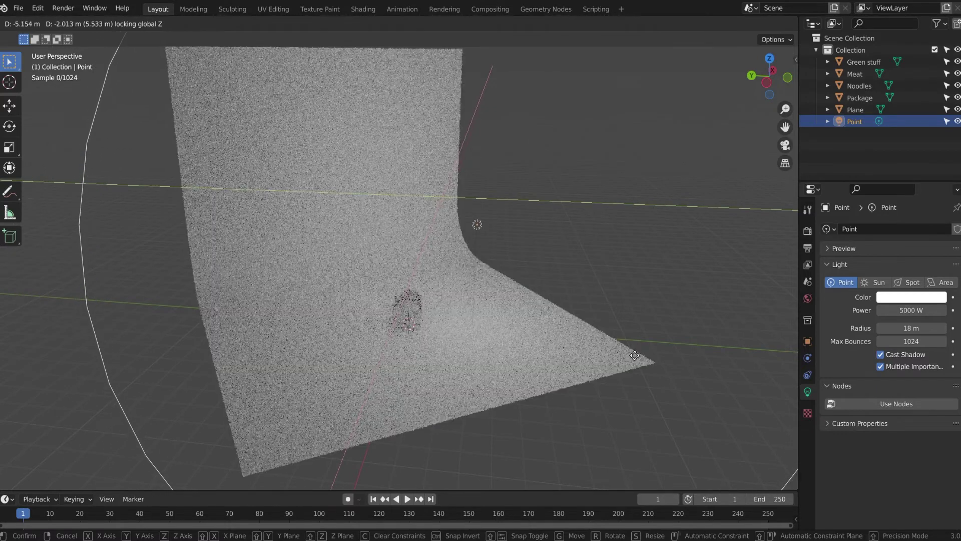
pyautogui.click(635, 356)
pyautogui.scroll(6, 494, 373)
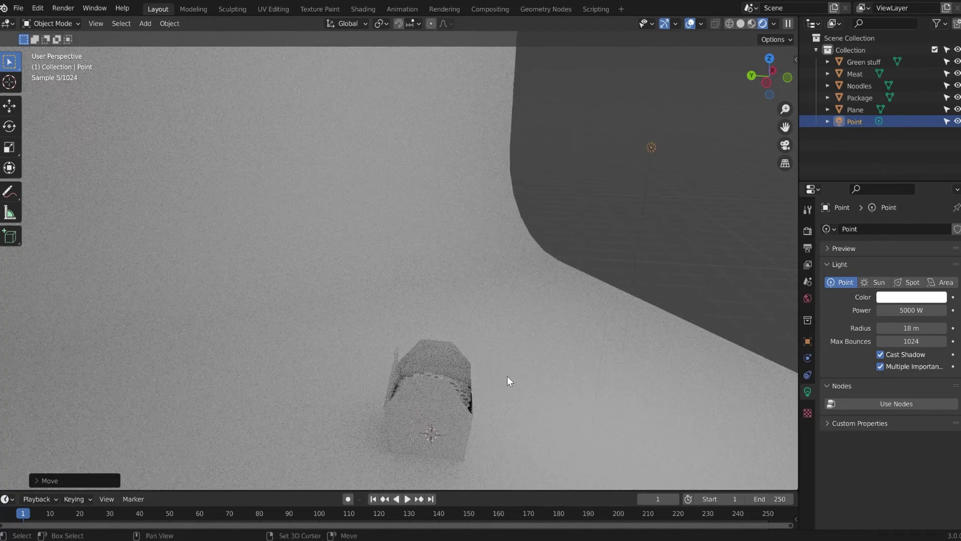
pyautogui.moveTo(466, 314); pyautogui.dragTo(491, 289, button='middle')
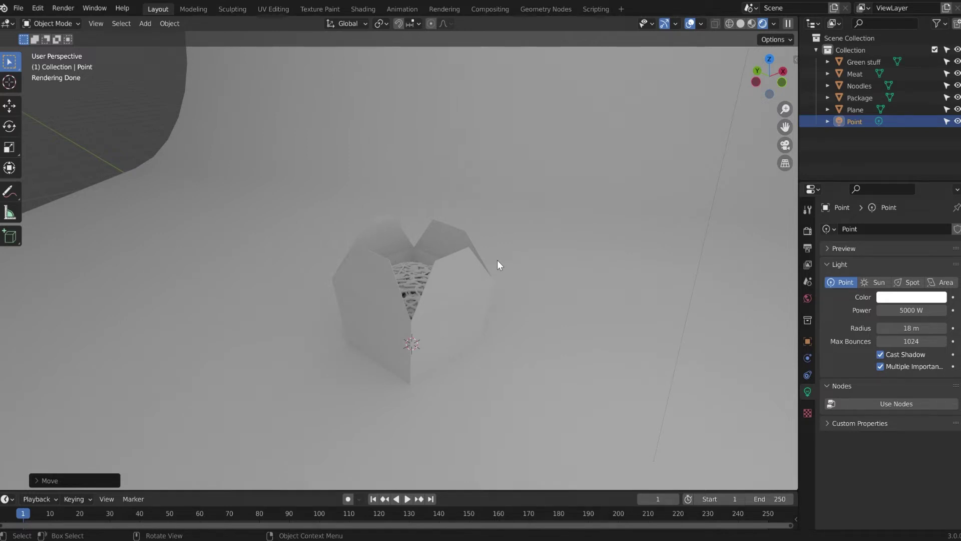
pyautogui.scroll(-8, 497, 260)
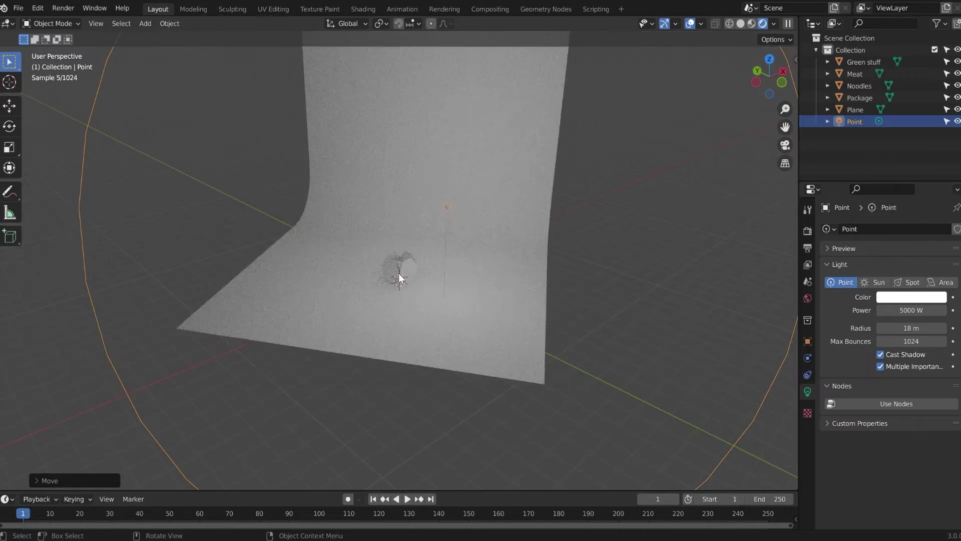
pyautogui.moveTo(398, 272); pyautogui.dragTo(444, 287, button='middle')
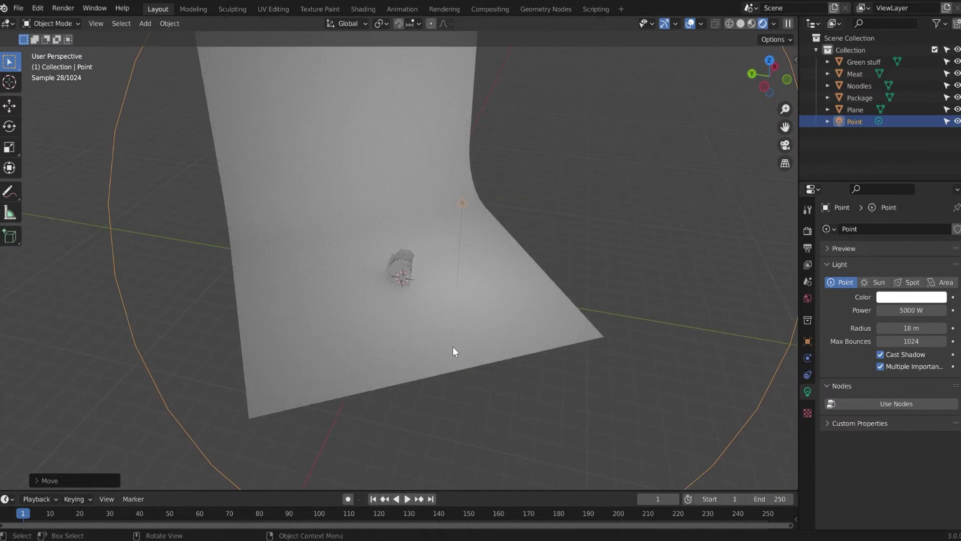
# Step: Rename the backdrop plane as Background
pyautogui.click(599, 146)
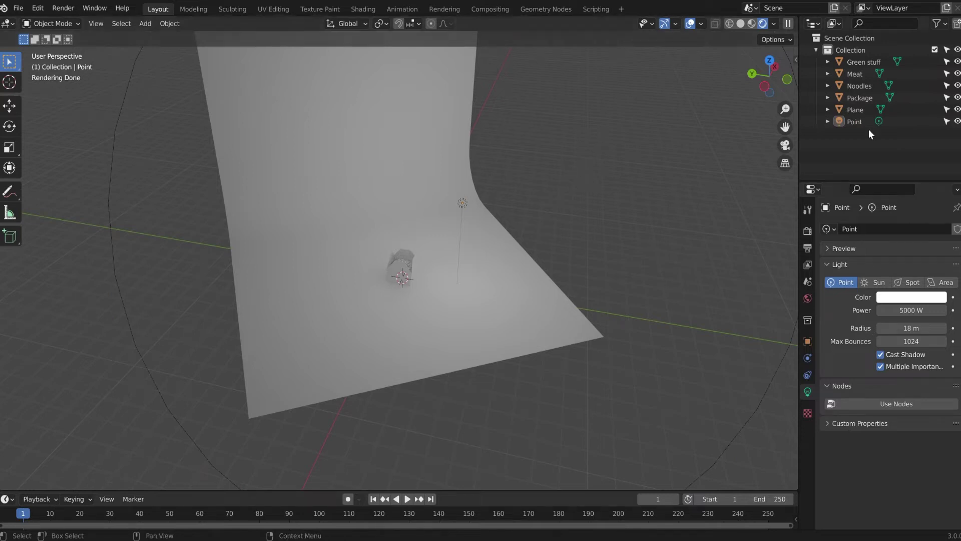
pyautogui.doubleClick(855, 111)
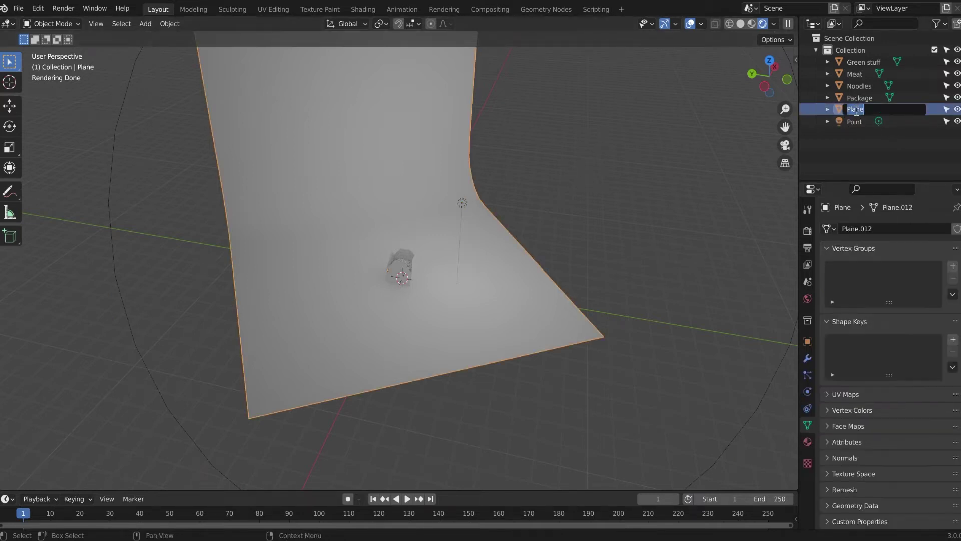
pyautogui.write('Background')
pyautogui.press('Return')
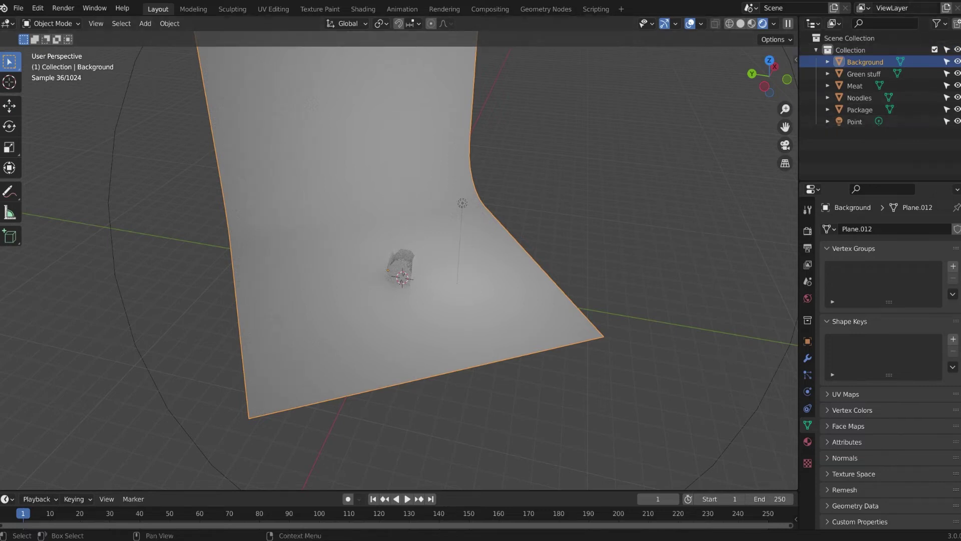
# Step: Add a mesh cylinder and move it along global Y until it stands clear of the backdrop
pyautogui.scroll(-3, 660, 323)
pyautogui.hotkey('shift', 'a')
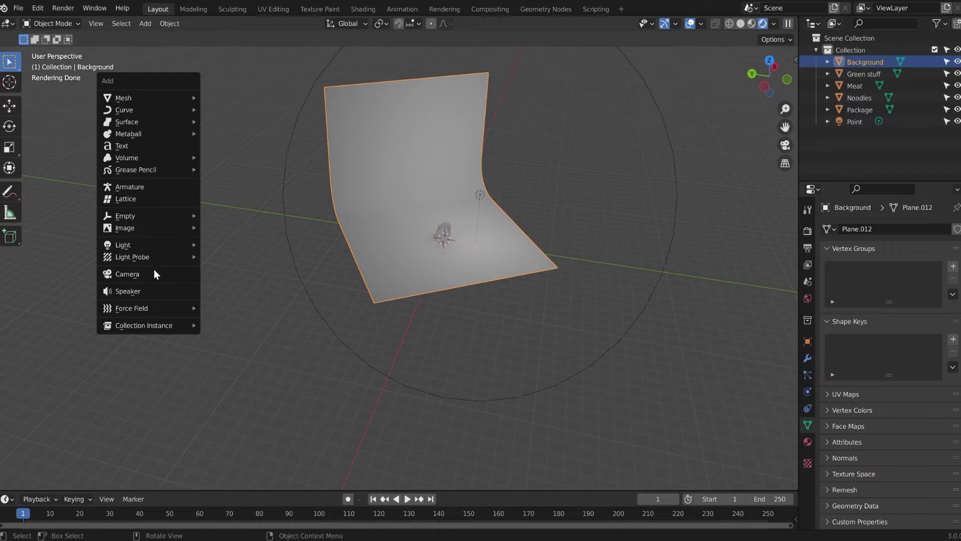
pyautogui.moveTo(154, 97)
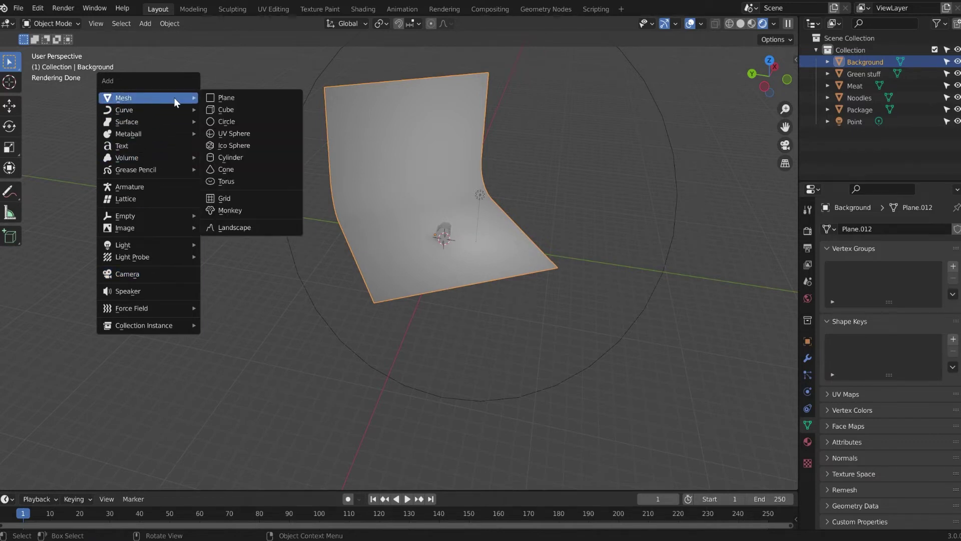
pyautogui.click(233, 157)
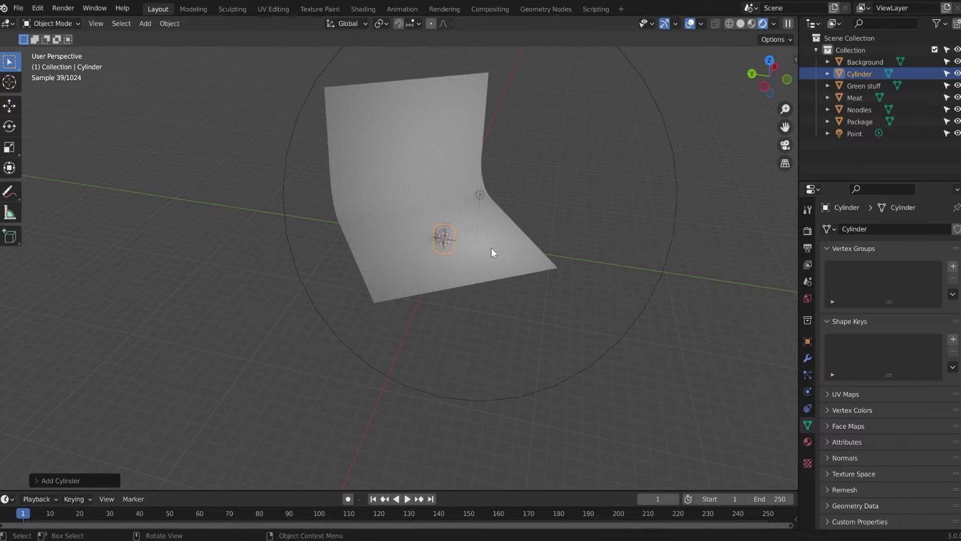
pyautogui.press('g')
pyautogui.press('y')
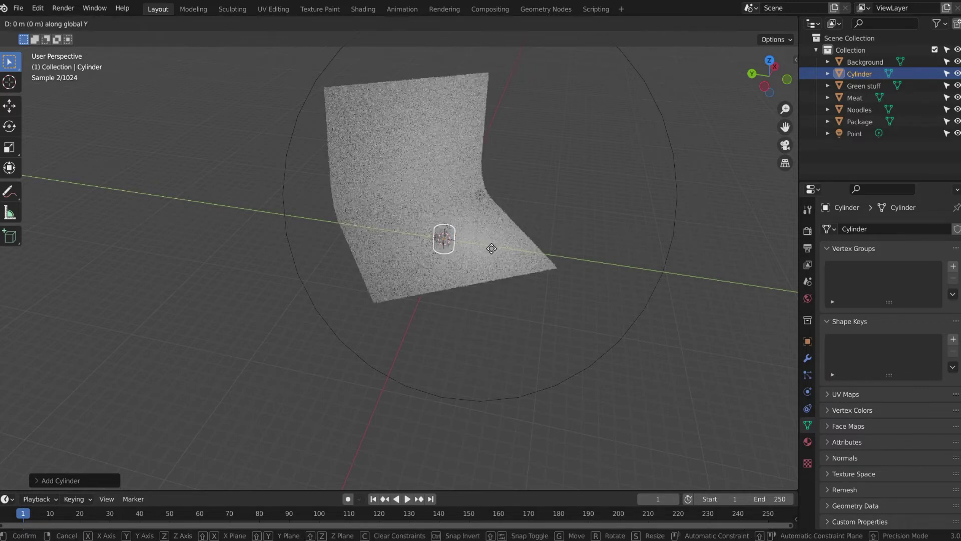
pyautogui.click(732, 258)
pyautogui.keyDown('shift'); pyautogui.moveTo(731, 258); pyautogui.dragTo(597, 241, button='middle'); pyautogui.keyUp('shift')
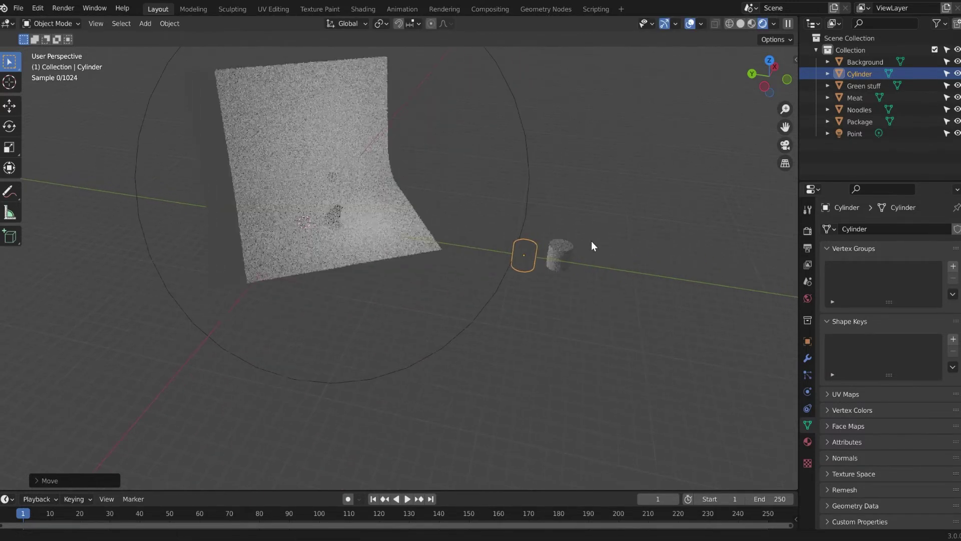
# Step: Switch the viewport to solid shading and move the cylinder roughly 18 m further from the backdrop along negative global Y
pyautogui.click(741, 24)
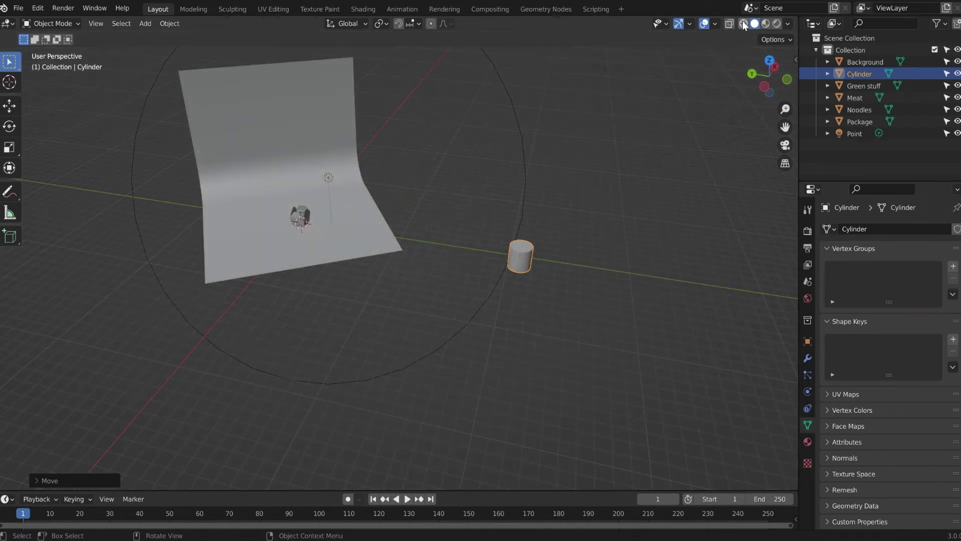
pyautogui.keyDown('shift'); pyautogui.moveTo(613, 228); pyautogui.dragTo(434, 271, button='middle'); pyautogui.keyUp('shift')
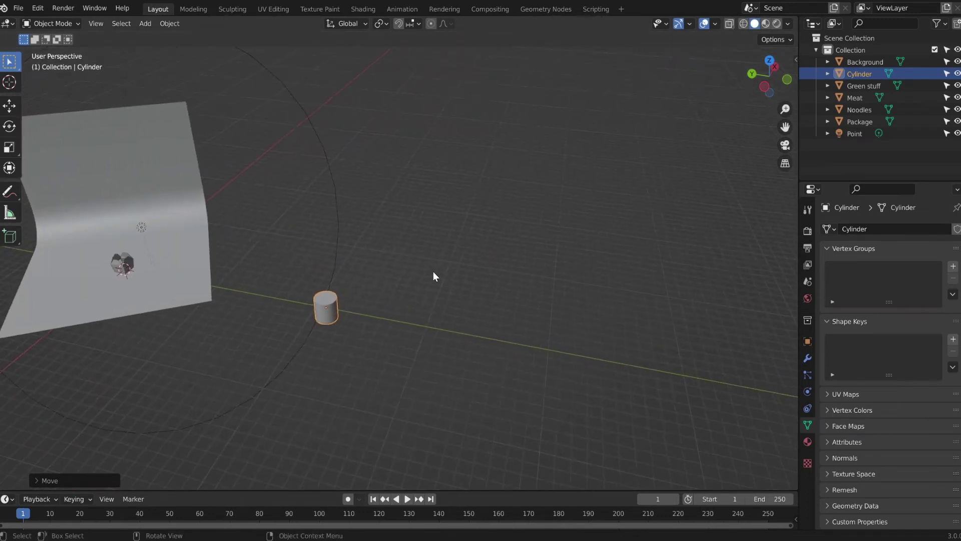
pyautogui.press('g')
pyautogui.press('y')
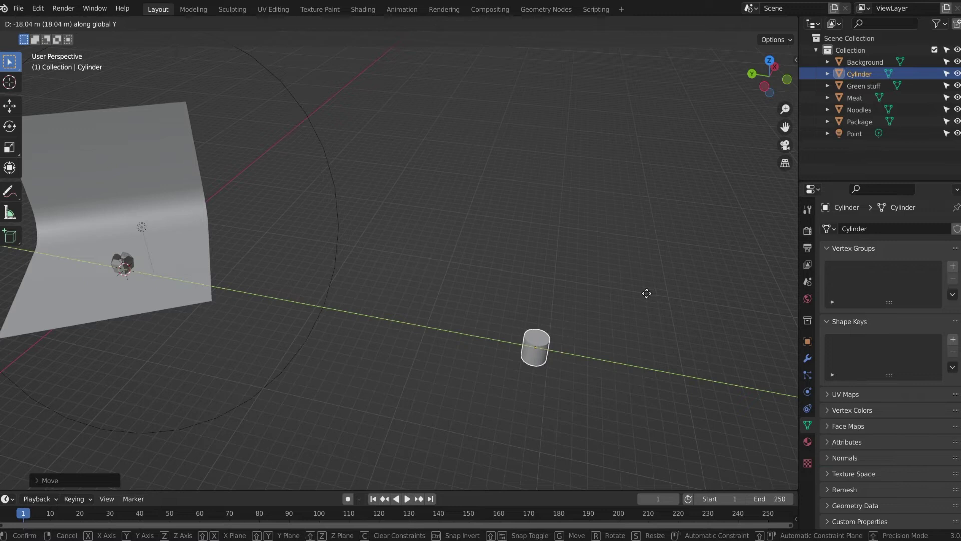
pyautogui.click(656, 294)
pyautogui.moveTo(614, 318); pyautogui.dragTo(469, 304, button='middle')
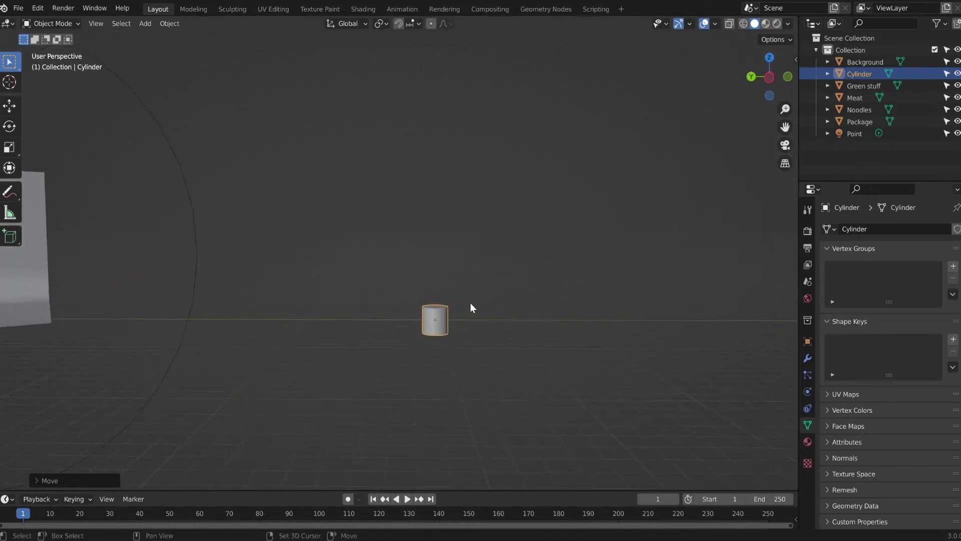
# Step: Narrow the cylinder to about a third of its width with Z locked, and stretch it roughly 5 times along global Z
pyautogui.press('g')
pyautogui.press('s')
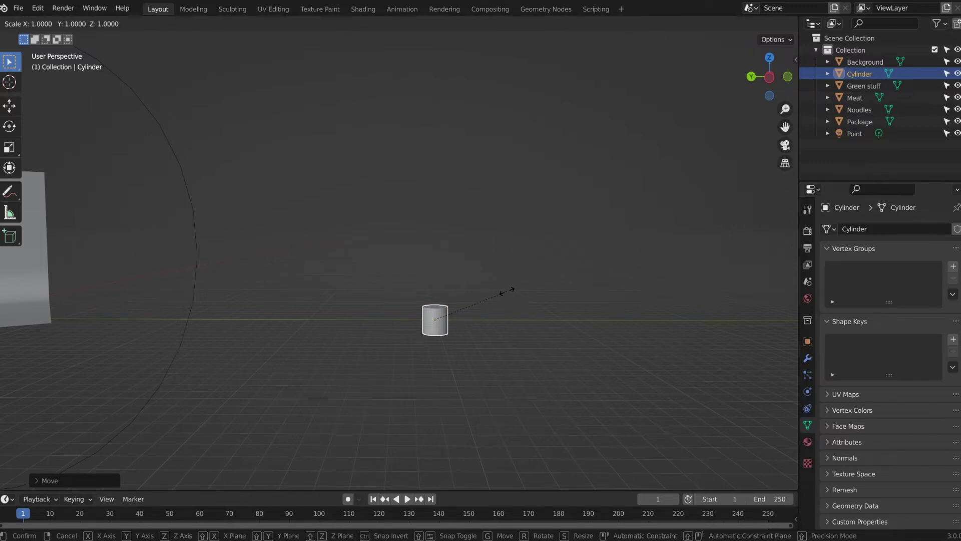
pyautogui.hotkey('shift', 'z')
pyautogui.click(456, 317)
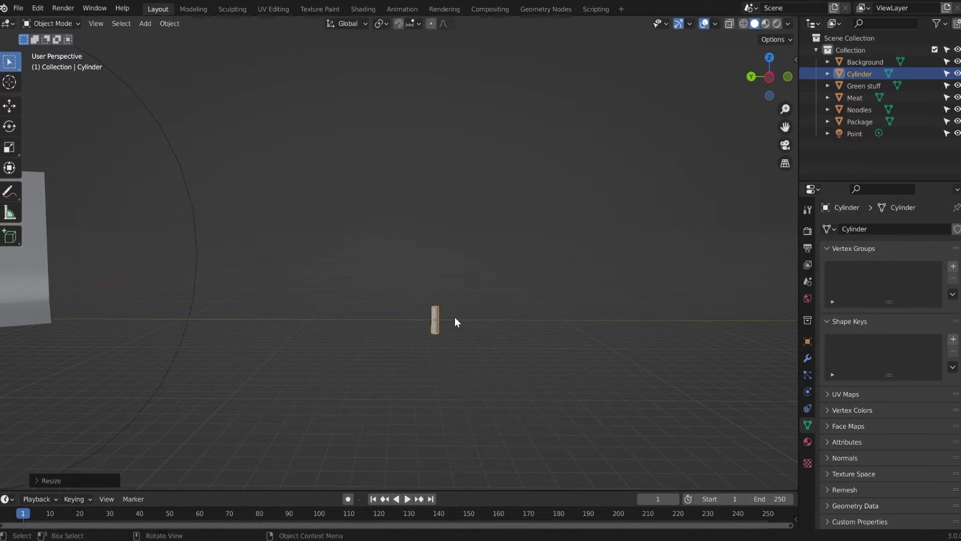
pyautogui.press('s')
pyautogui.press('z')
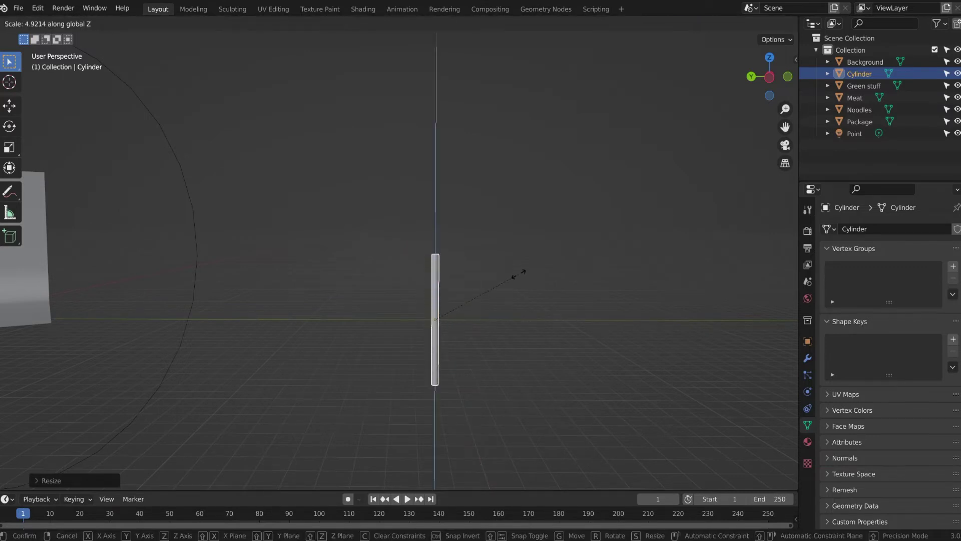
pyautogui.click(531, 266)
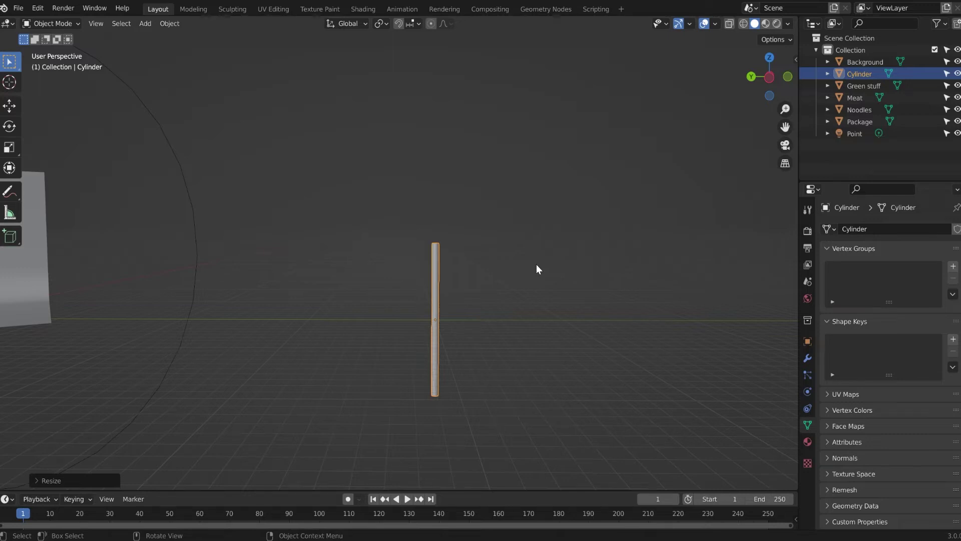
# Step: Lengthen the thin rod further along global Z by a factor of about 2.17
pyautogui.scroll(1, 443, 292)
pyautogui.scroll(1, 486, 295)
pyautogui.keyDown('shift'); pyautogui.moveTo(486, 296); pyautogui.dragTo(499, 247, button='middle'); pyautogui.keyUp('shift')
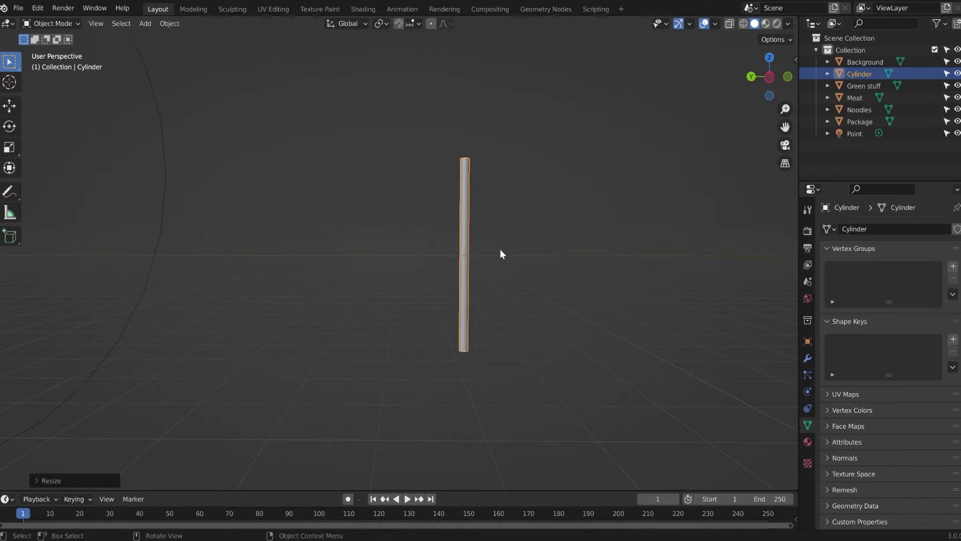
pyautogui.press('s')
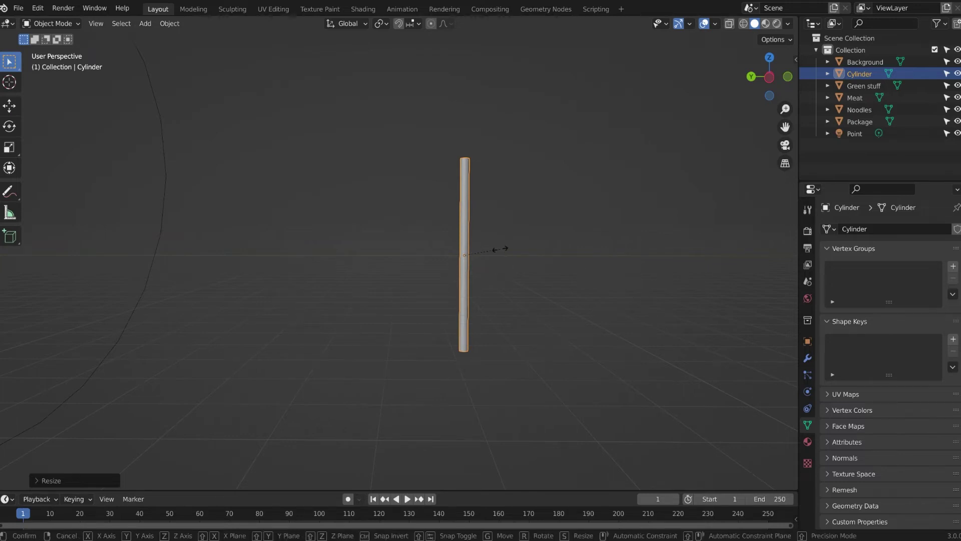
pyautogui.press('z')
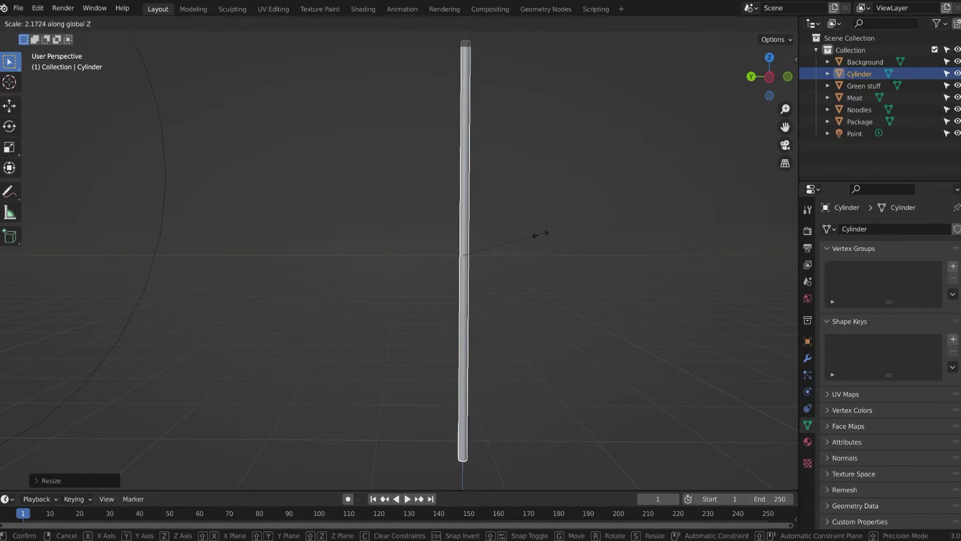
pyautogui.click(539, 234)
# Step: Taper the rod by scaling the end face at its lower end to about 0.38
pyautogui.scroll(-1, 542, 235)
pyautogui.keyDown('shift'); pyautogui.moveTo(425, 243); pyautogui.dragTo(424, 263, button='middle'); pyautogui.keyUp('shift')
pyautogui.keyDown('shift'); pyautogui.moveTo(371, 302); pyautogui.dragTo(388, 242, button='middle'); pyautogui.keyUp('shift')
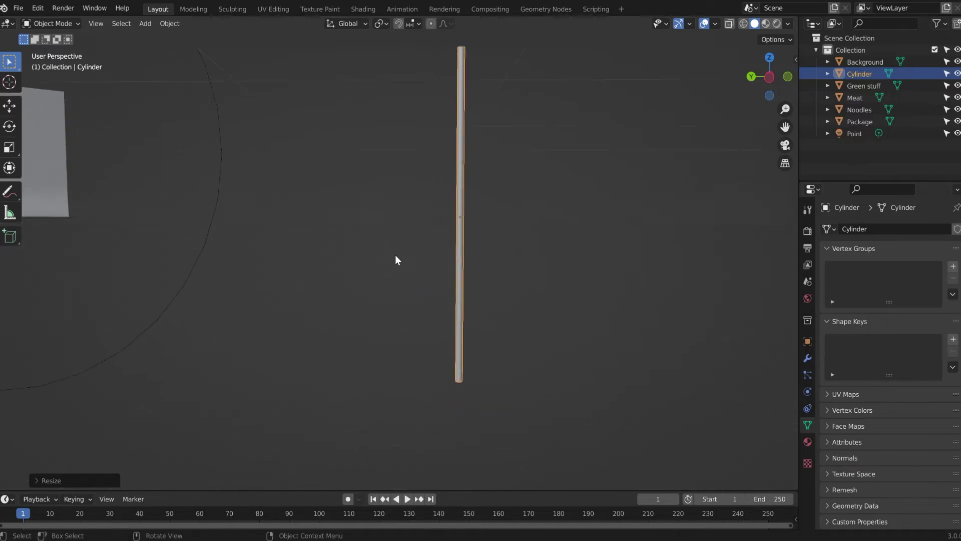
pyautogui.press('Tab')
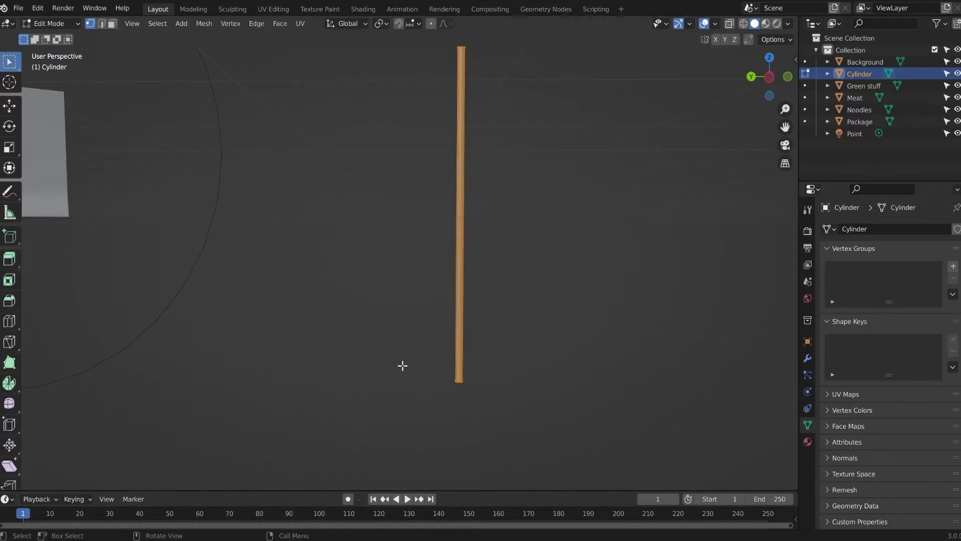
pyautogui.moveTo(449, 365); pyautogui.dragTo(481, 277, button='middle')
pyautogui.press('3')
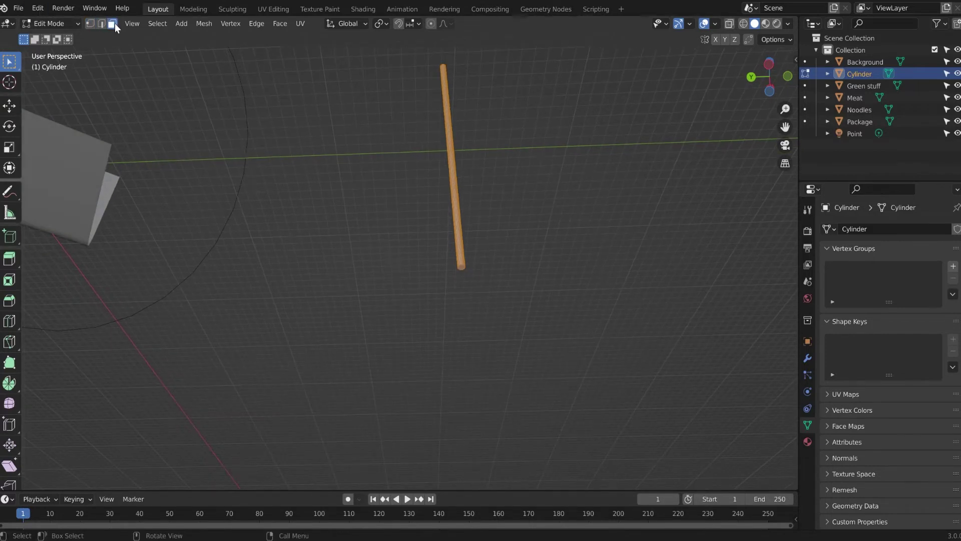
pyautogui.click(461, 268)
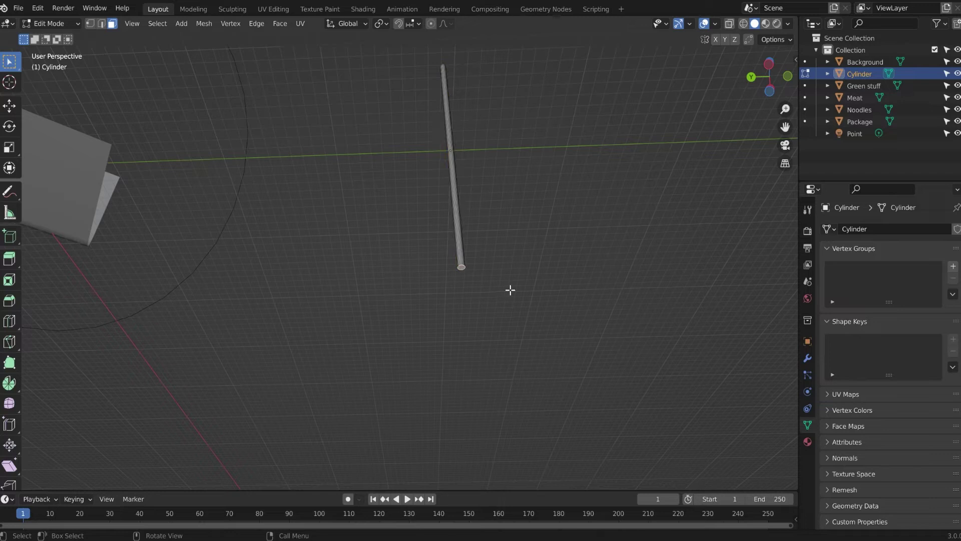
pyautogui.press('s')
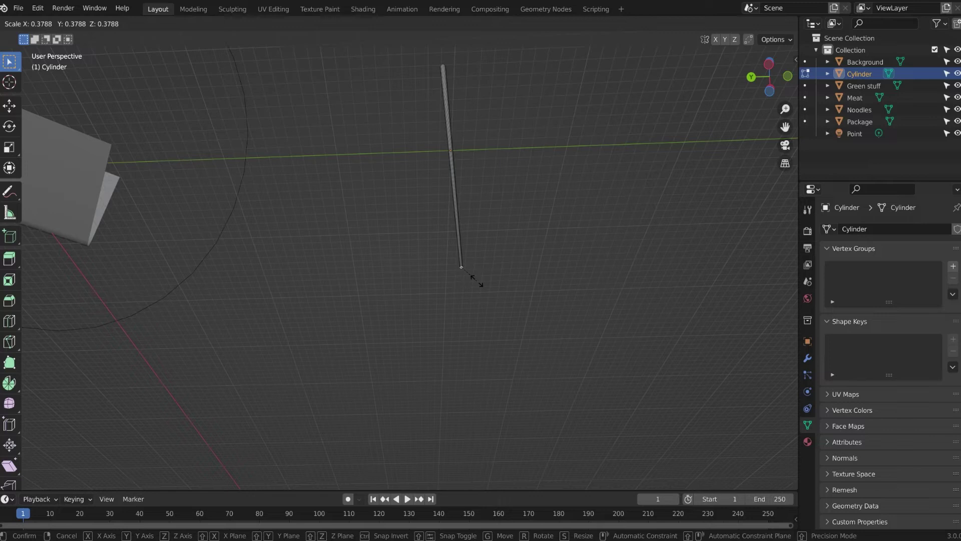
pyautogui.click(476, 280)
pyautogui.moveTo(476, 281); pyautogui.dragTo(477, 286, button='middle')
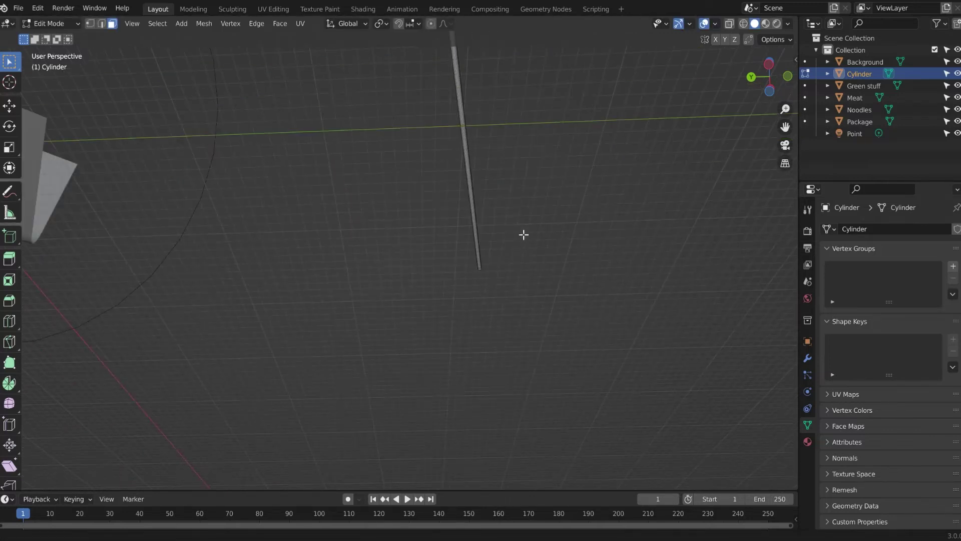
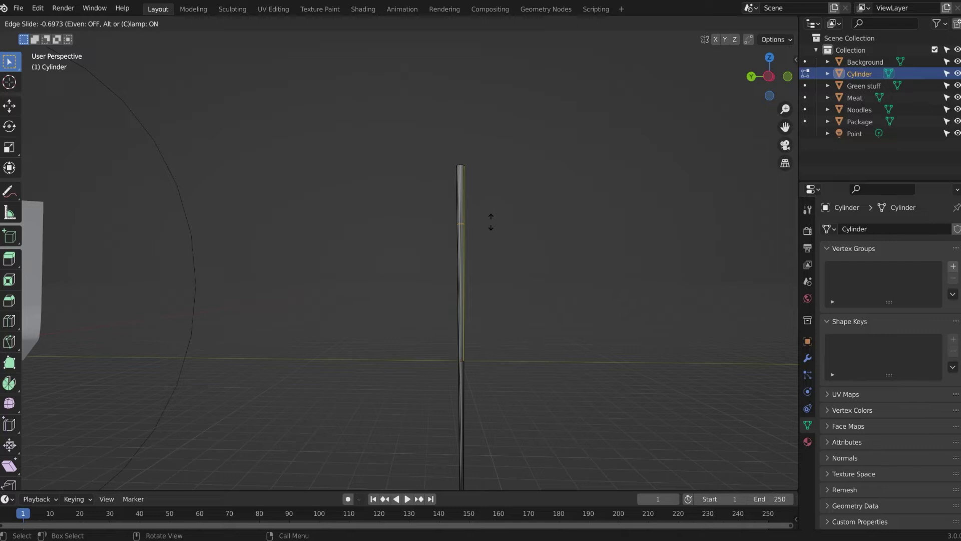
# Step: Add an edge loop around the rod and slide it about 0.70 of the way towards the upper end
pyautogui.click(491, 222)
pyautogui.scroll(3, 461, 193)
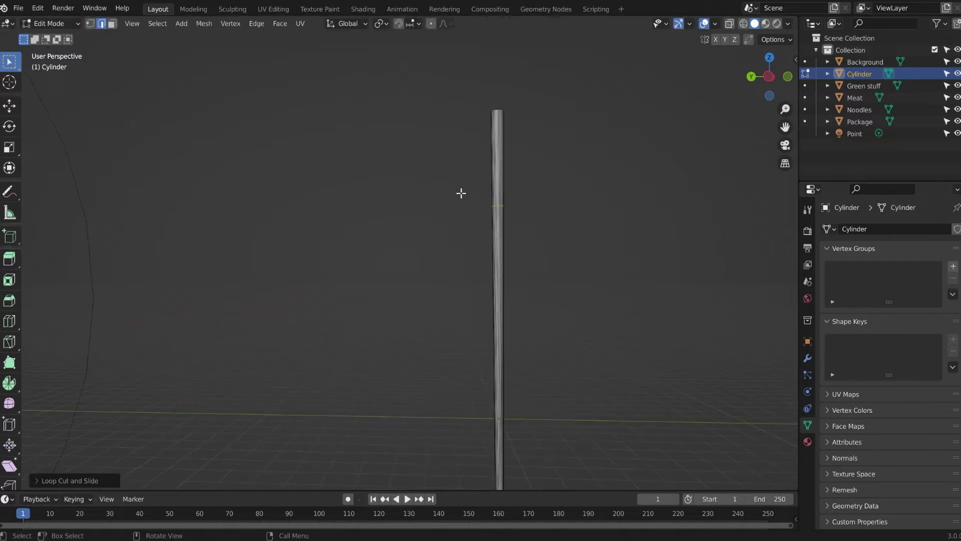
pyautogui.keyDown('shift'); pyautogui.moveTo(461, 193); pyautogui.dragTo(466, 244, button='middle'); pyautogui.keyUp('shift')
pyautogui.scroll(2, 468, 306)
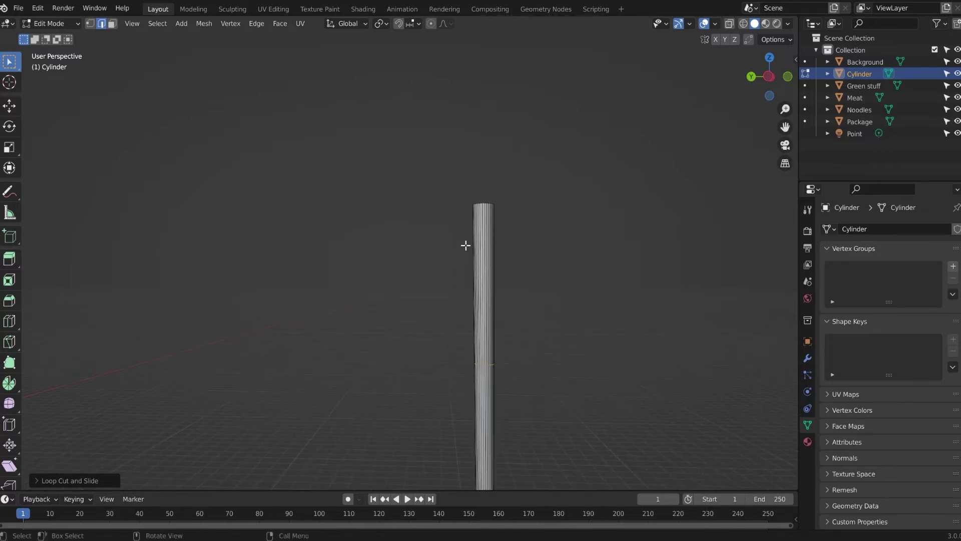
pyautogui.moveTo(437, 189); pyautogui.dragTo(569, 226)
pyautogui.moveTo(399, 325); pyautogui.dragTo(500, 369)
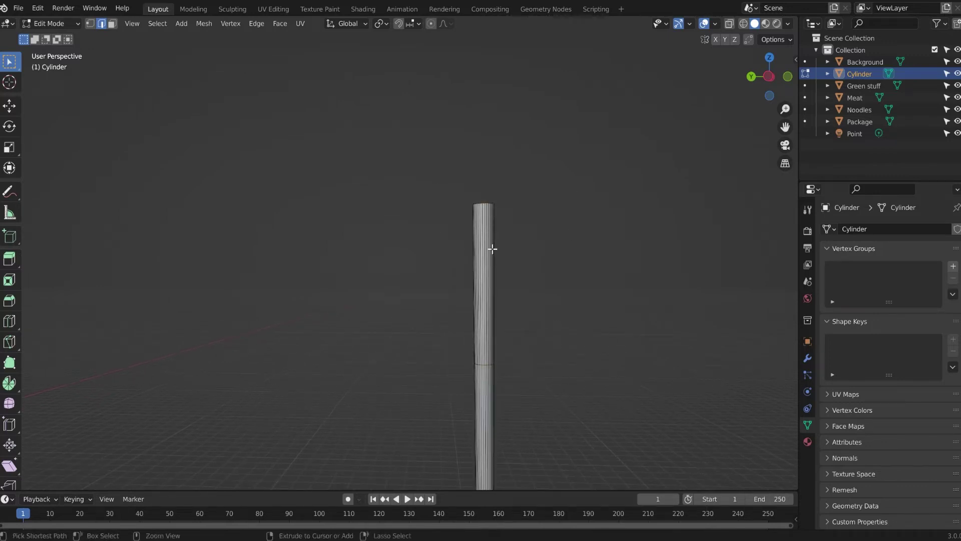
# Step: Add three evenly spaced loop cuts between the upper edge loop and the rod's top end
pyautogui.hotkey('ctrl', 'r')
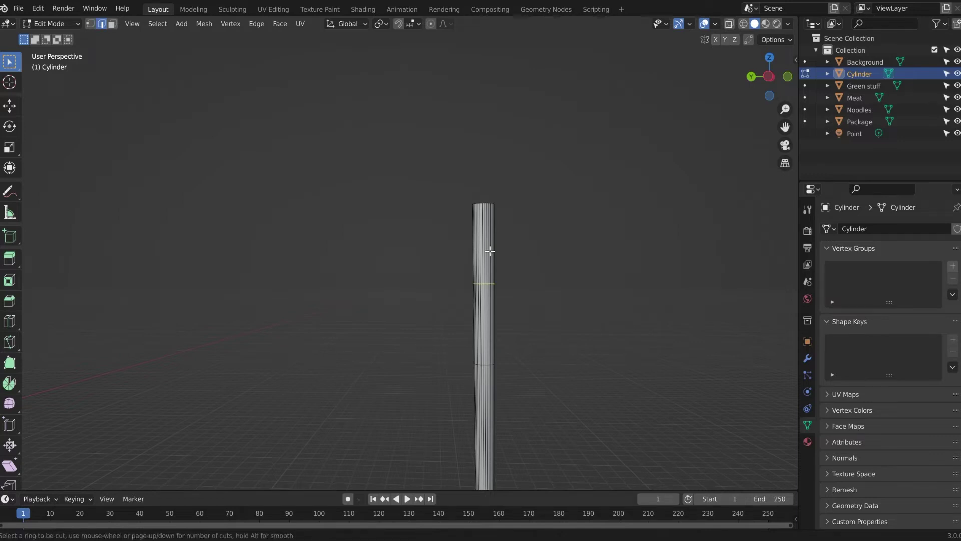
pyautogui.scroll(2, 489, 251)
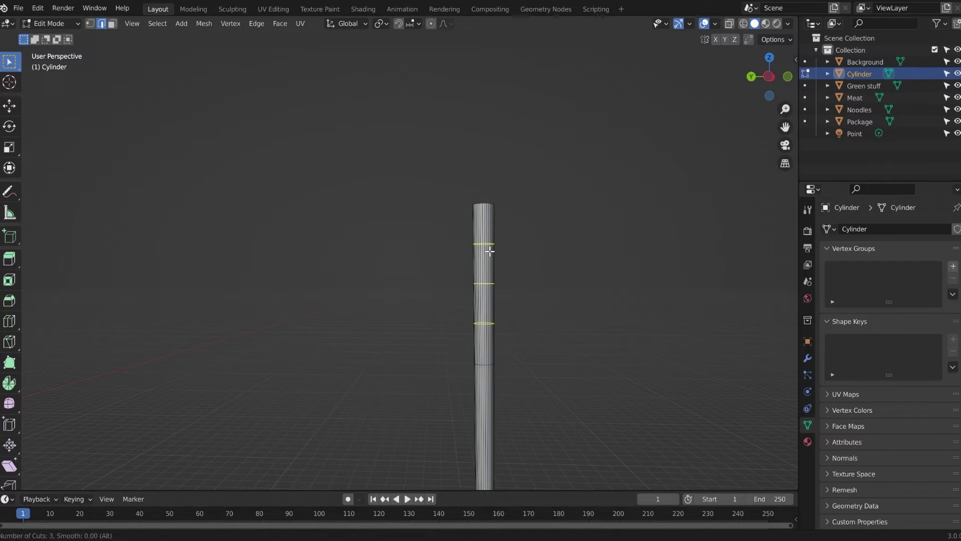
pyautogui.click(490, 251)
pyautogui.rightClick(489, 251)
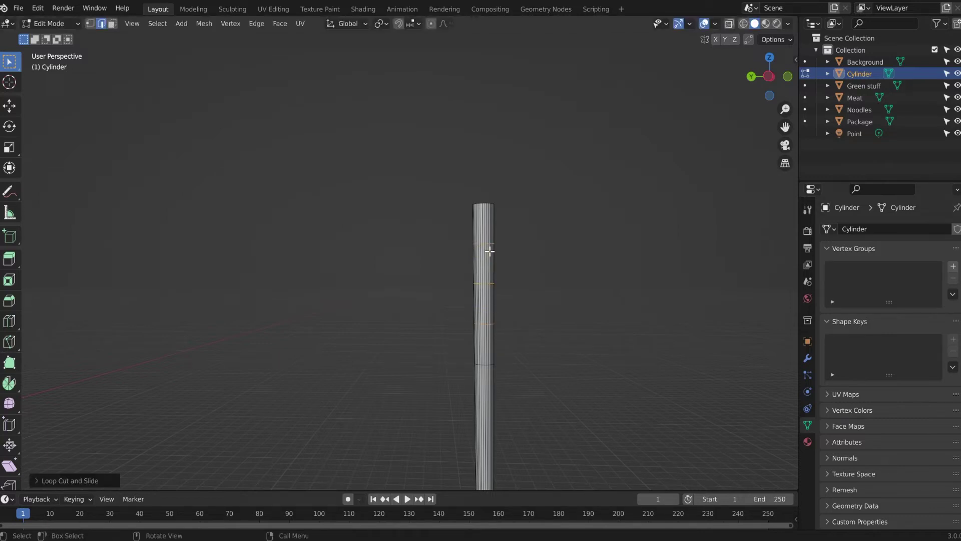
# Step: Include the original edge loop with the three new ones and bring all four closer together along global Z, to roughly 0.2
pyautogui.keyDown('alt'); pyautogui.keyDown('shift'); pyautogui.click(486, 364); pyautogui.keyUp('shift'); pyautogui.keyUp('alt')
pyautogui.press('s')
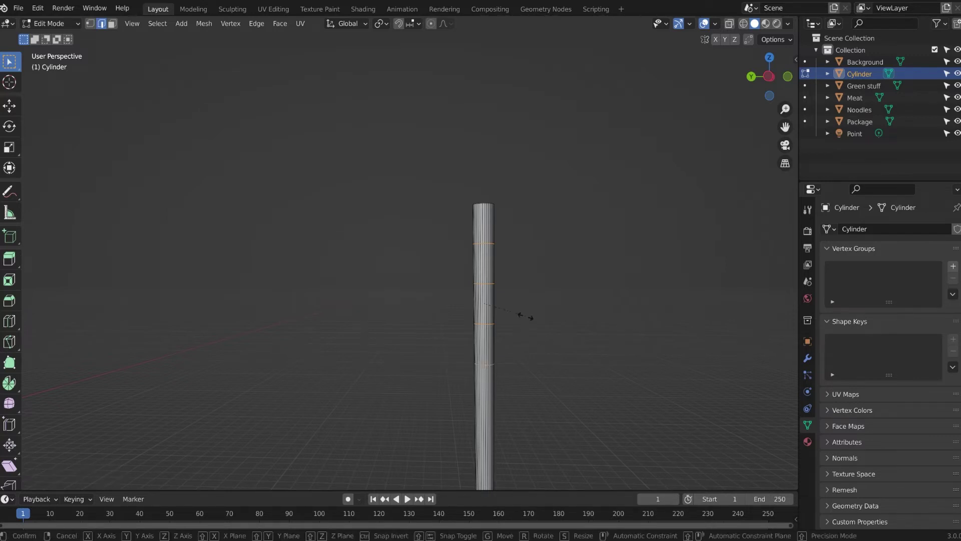
pyautogui.press('z')
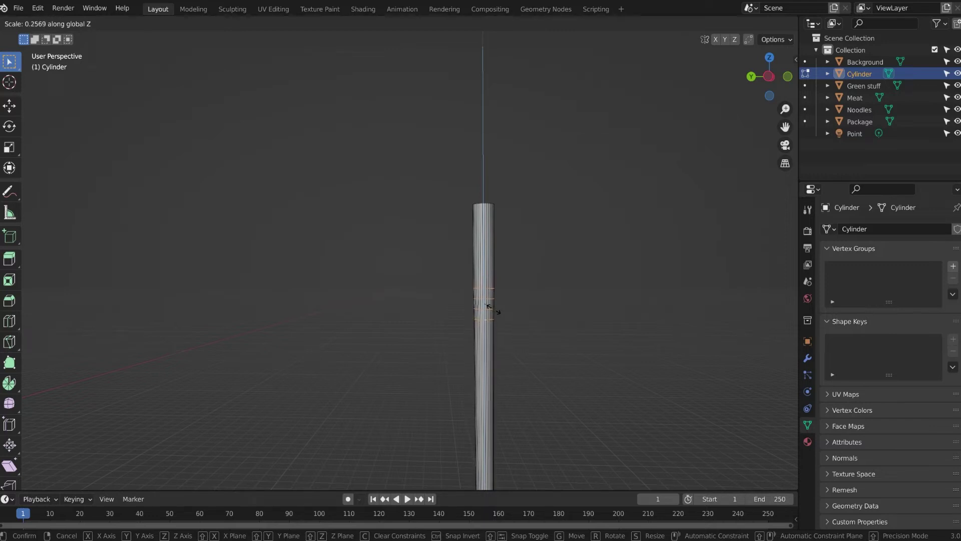
pyautogui.click(490, 306)
pyautogui.scroll(5, 494, 302)
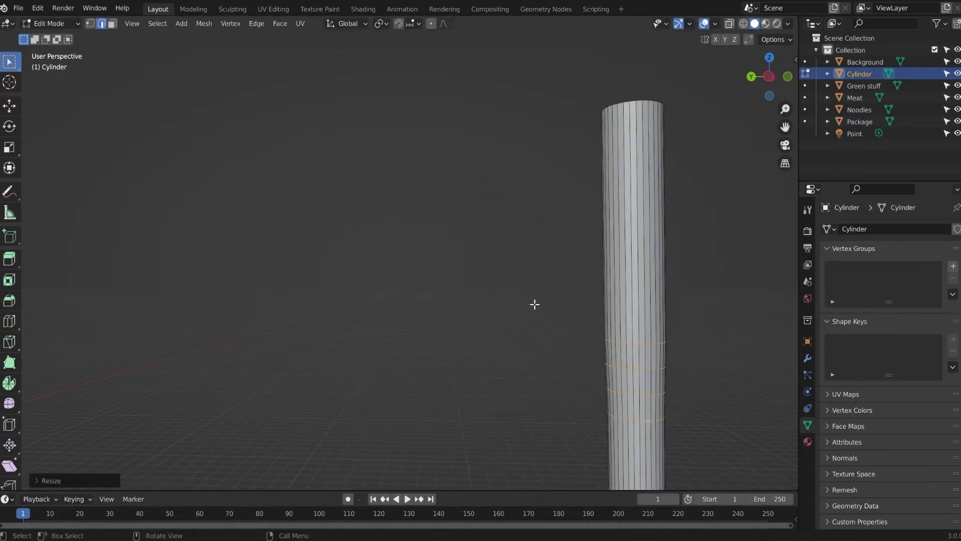
pyautogui.keyDown('shift'); pyautogui.moveTo(534, 303); pyautogui.dragTo(148, 133, button='middle'); pyautogui.keyUp('shift')
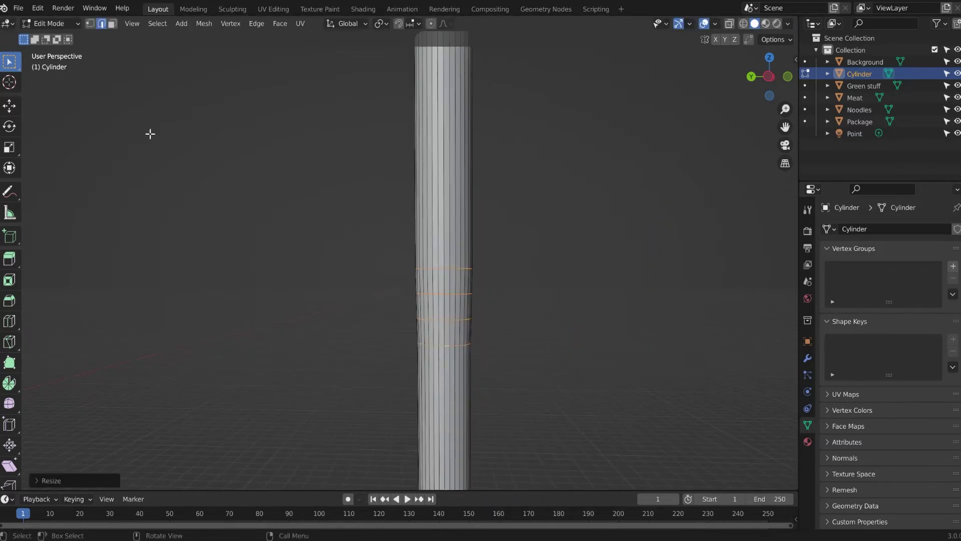
# Step: Extrude the upper and lower face bands between the four loops and scale them inward to about 0.6 with Z locked, forming two grooves
pyautogui.click(110, 25)
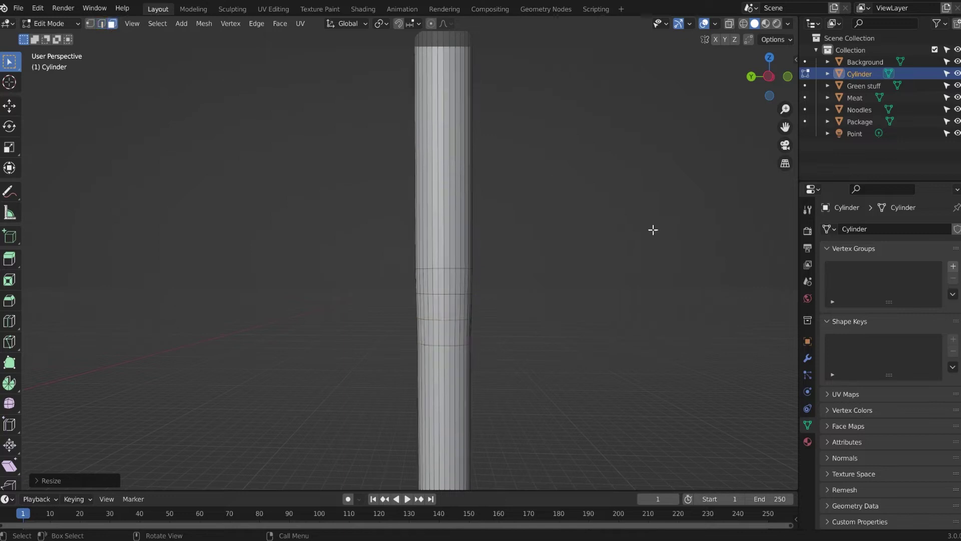
pyautogui.keyDown('alt'); pyautogui.click(447, 279); pyautogui.keyUp('alt')
pyautogui.keyDown('alt'); pyautogui.keyDown('shift'); pyautogui.click(447, 332); pyautogui.keyUp('shift'); pyautogui.keyUp('alt')
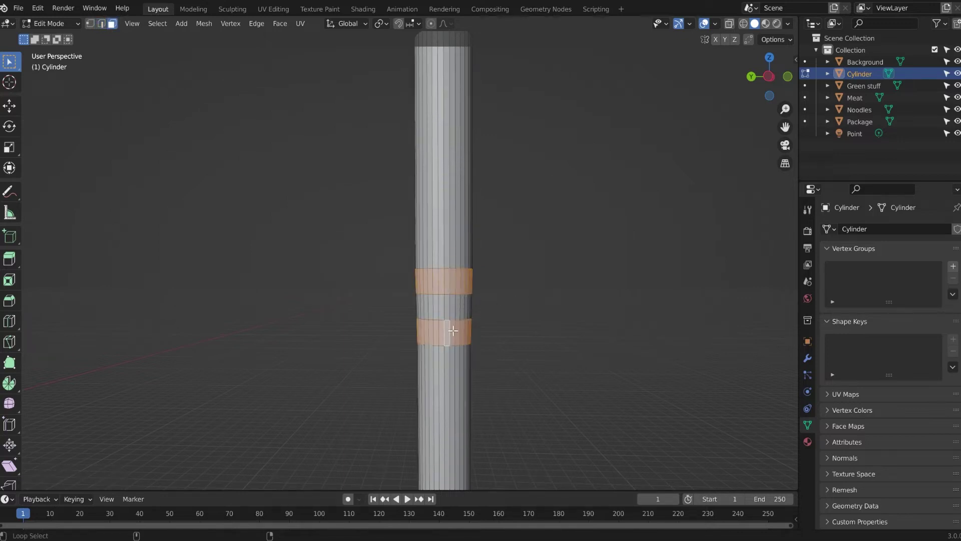
pyautogui.press('e')
pyautogui.rightClick(579, 320)
pyautogui.press('s')
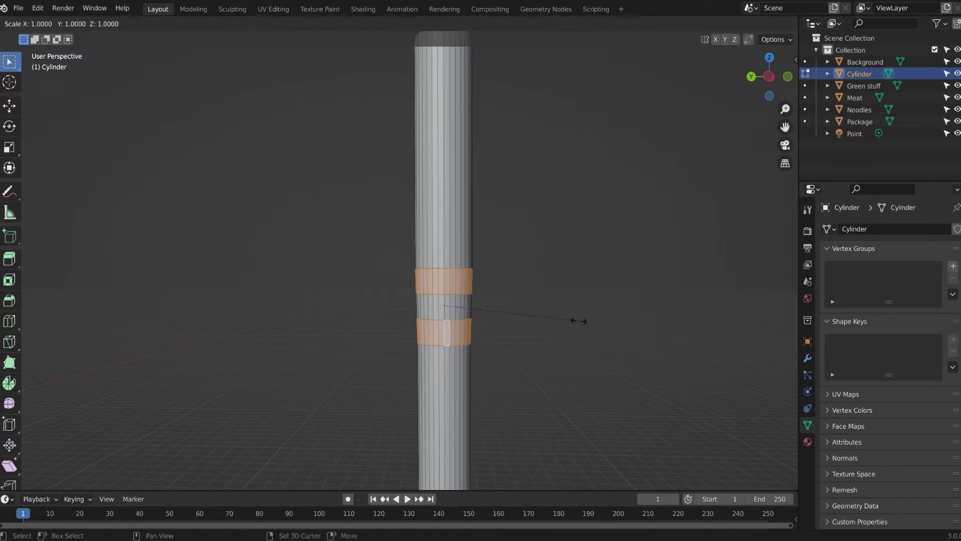
pyautogui.hotkey('shift', 'z')
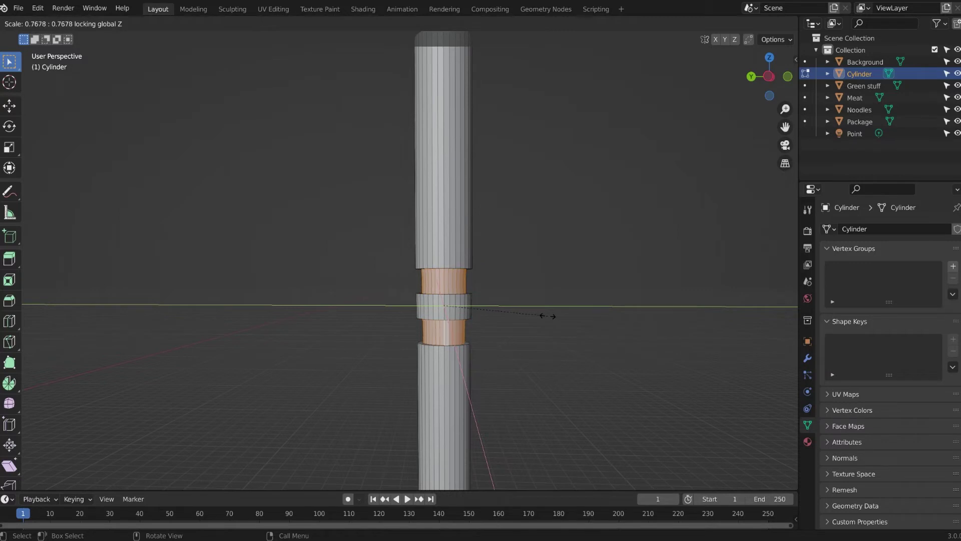
pyautogui.click(521, 314)
pyautogui.scroll(-6, 548, 313)
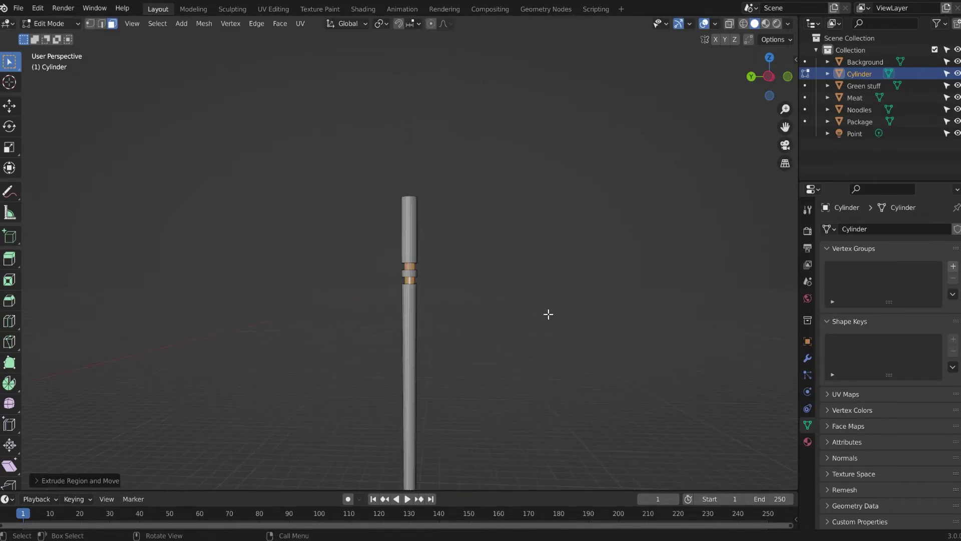
pyautogui.press('Tab')
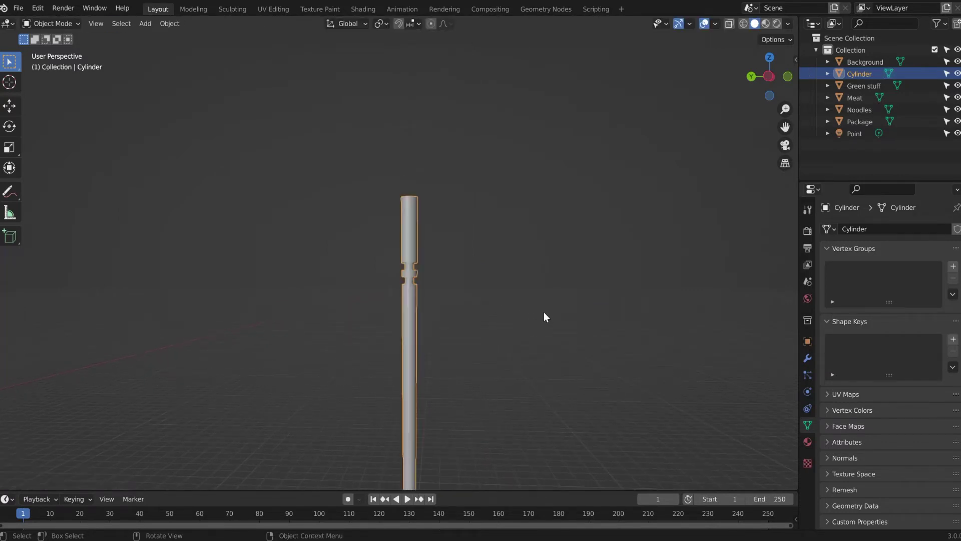
pyautogui.click(544, 315)
pyautogui.press('Tab')
pyautogui.scroll(6, 395, 260)
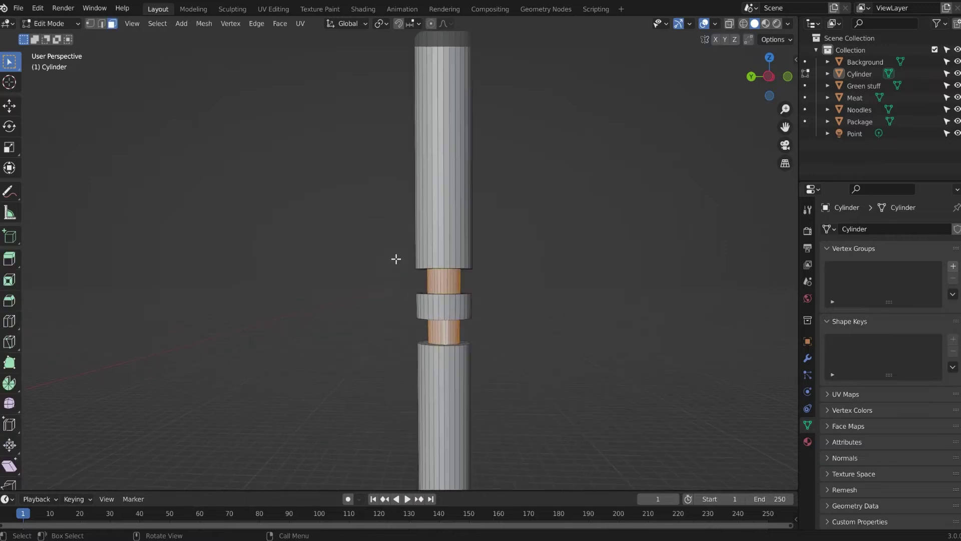
# Step: Add the grooves' outer edge loops to the selected bands and compress the grooved section along global Z to about a third of its height
pyautogui.moveTo(412, 275); pyautogui.dragTo(412, 266, button='middle')
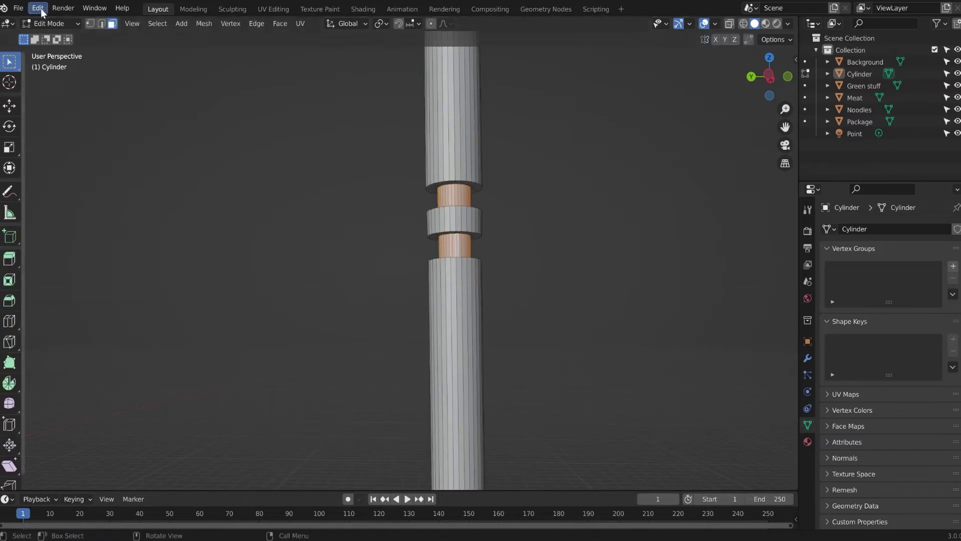
pyautogui.click(102, 23)
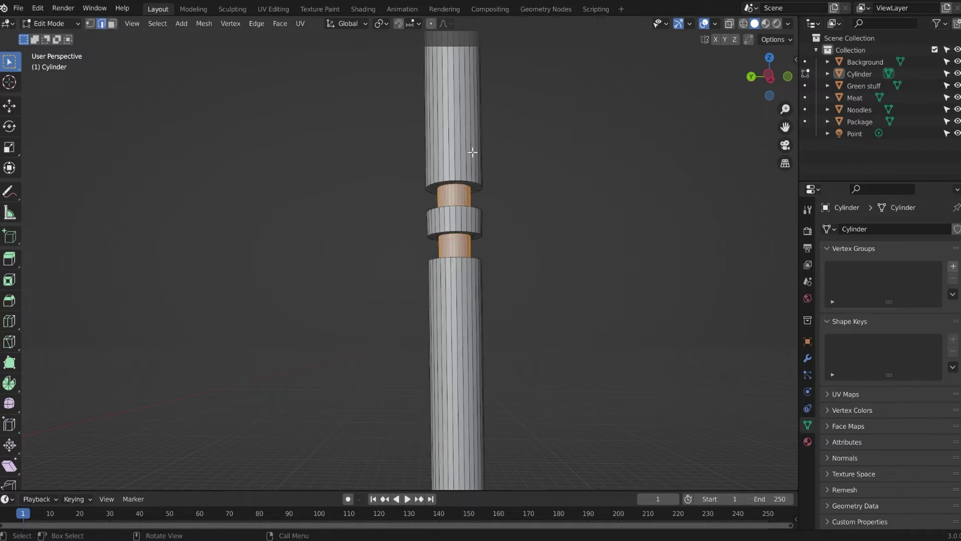
pyautogui.keyDown('alt'); pyautogui.click(466, 183); pyautogui.keyUp('alt')
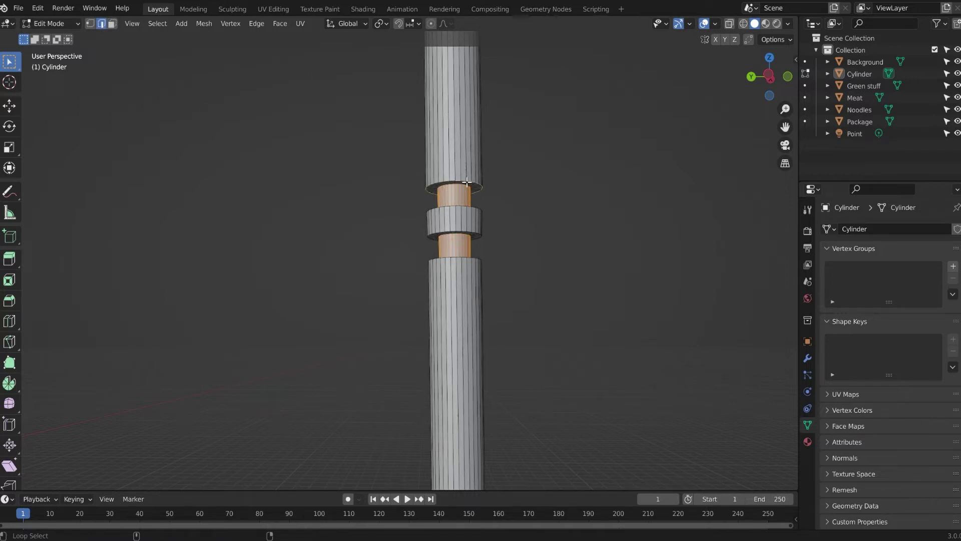
pyautogui.keyDown('alt'); pyautogui.keyDown('shift'); pyautogui.click(458, 207); pyautogui.keyUp('shift'); pyautogui.keyUp('alt')
pyautogui.keyDown('alt'); pyautogui.keyDown('shift'); pyautogui.click(456, 233); pyautogui.keyUp('shift'); pyautogui.keyUp('alt')
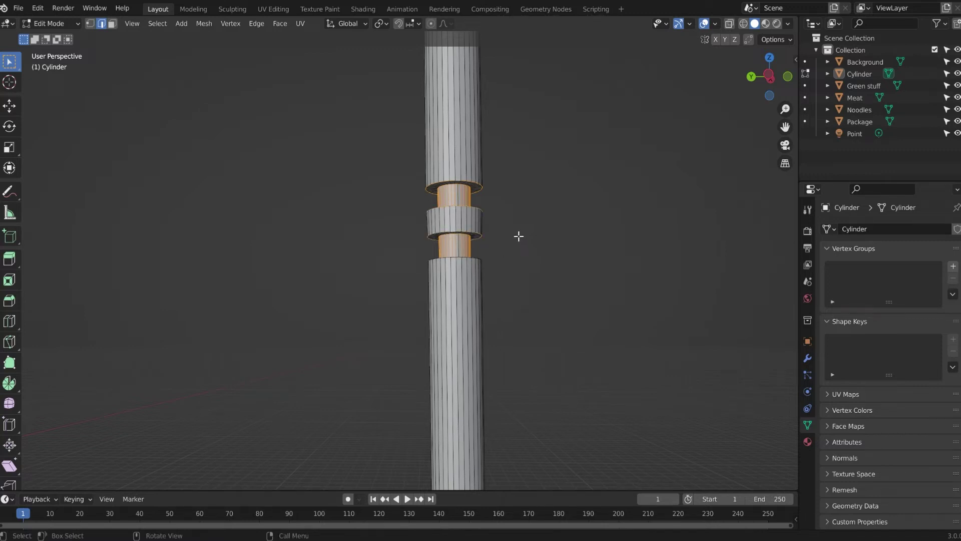
pyautogui.moveTo(450, 246); pyautogui.dragTo(450, 274, button='middle')
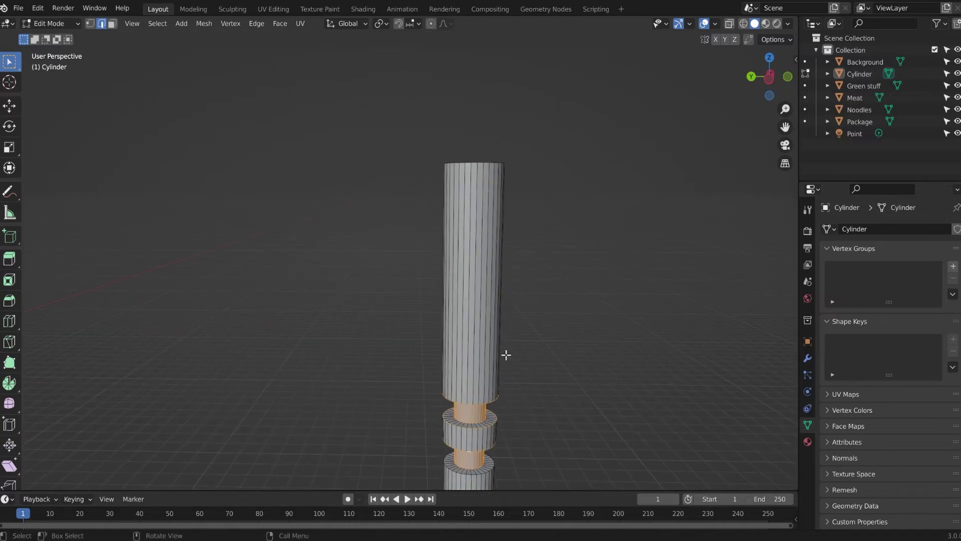
pyautogui.moveTo(506, 351); pyautogui.dragTo(510, 274, button='middle')
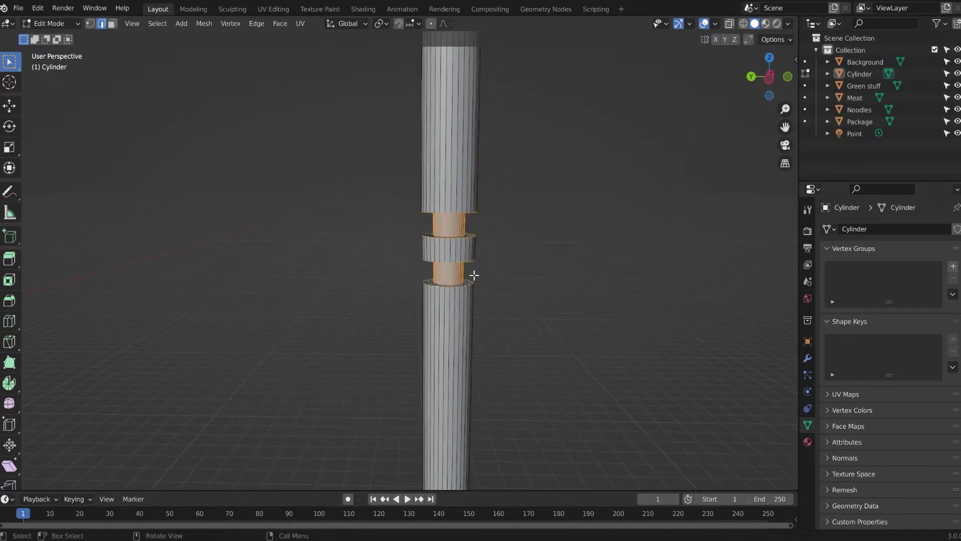
pyautogui.moveTo(472, 275)
pyautogui.keyDown('shift'); pyautogui.mouseDown(button='middle')
pyautogui.moveTo(476, 261)
pyautogui.moveTo(462, 263)
pyautogui.mouseUp(button='middle'); pyautogui.keyUp('shift')
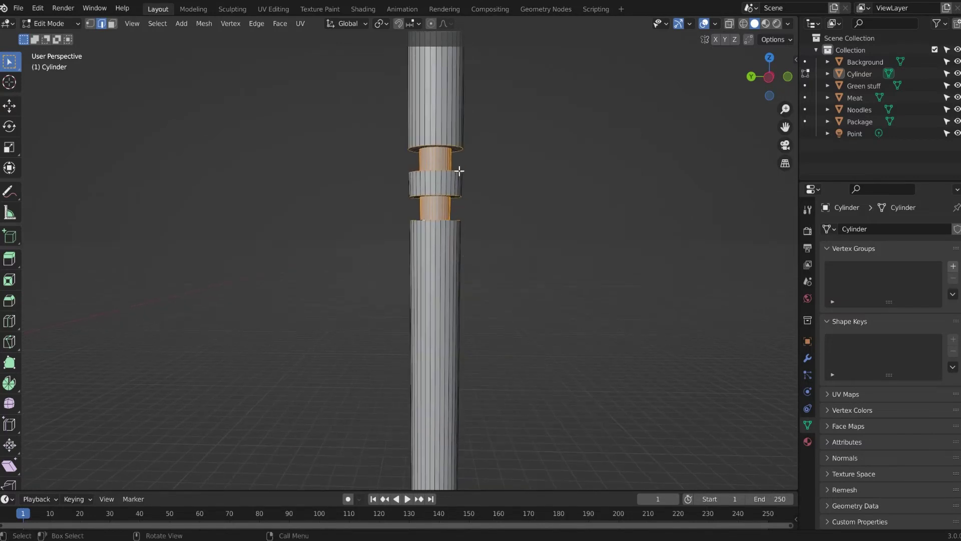
pyautogui.keyDown('shift'); pyautogui.moveTo(464, 159); pyautogui.dragTo(452, 172, button='middle'); pyautogui.keyUp('shift')
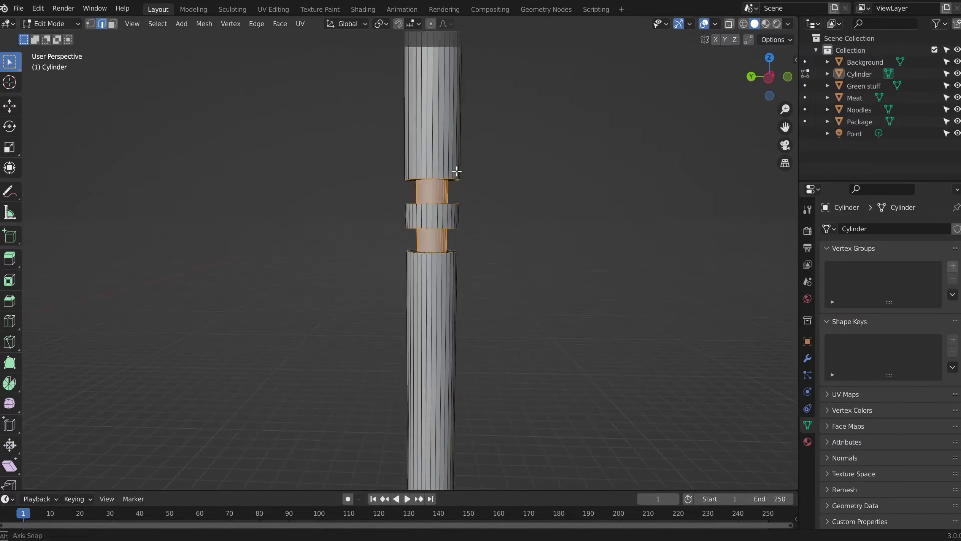
pyautogui.press('s')
pyautogui.press('z')
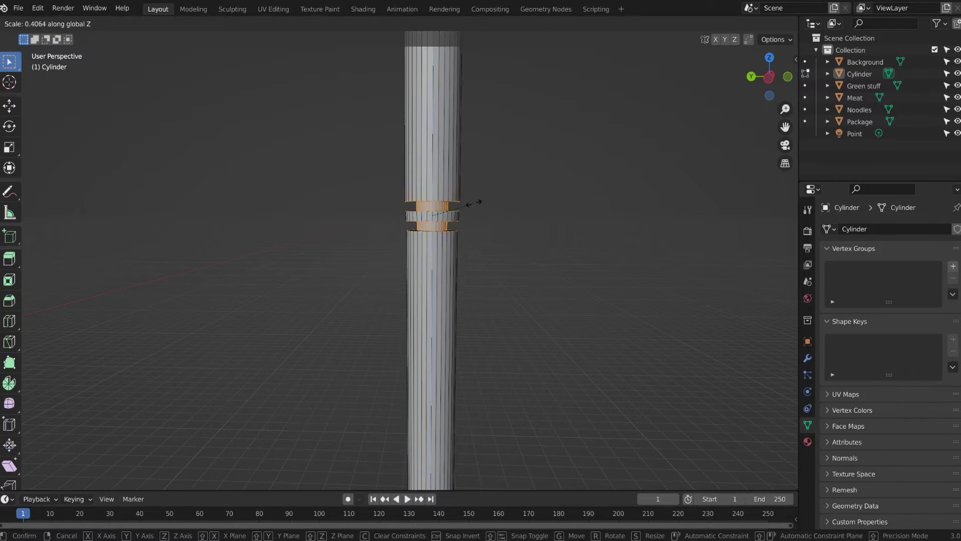
pyautogui.click(467, 204)
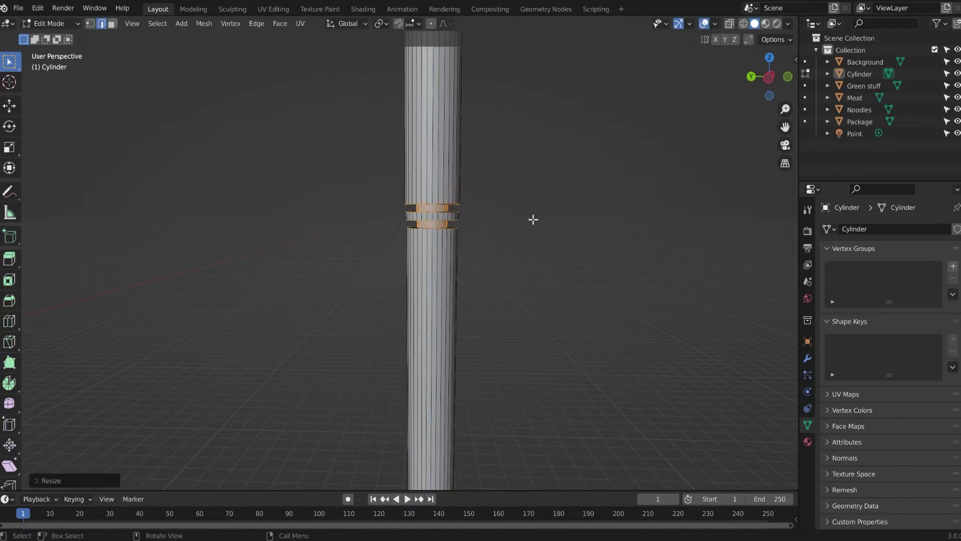
pyautogui.press('Tab')
pyautogui.scroll(-10, 534, 221)
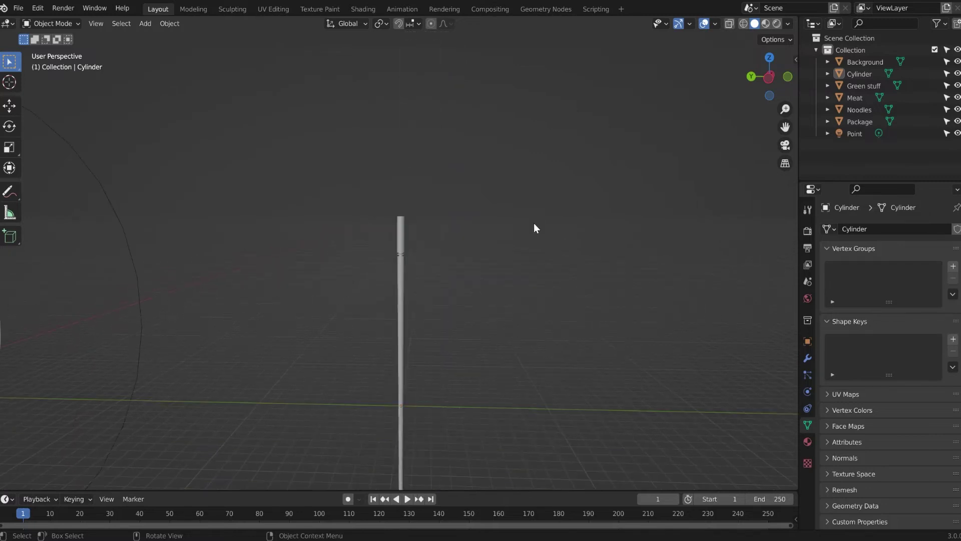
# Step: Scale the grooved stick down uniformly to roughly an eighth of its size to suit the noodle box
pyautogui.moveTo(486, 244); pyautogui.dragTo(289, 294, button='middle')
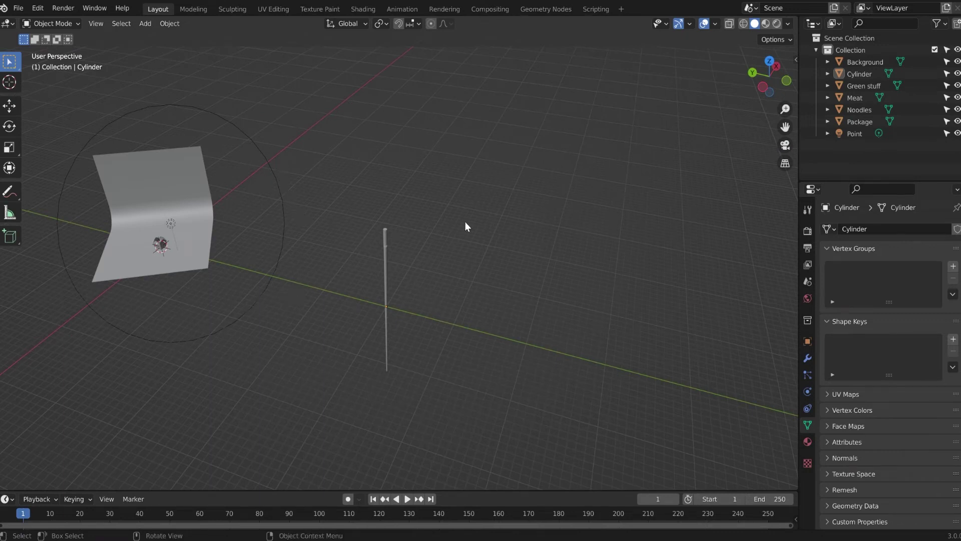
pyautogui.click(385, 247)
pyautogui.press('s')
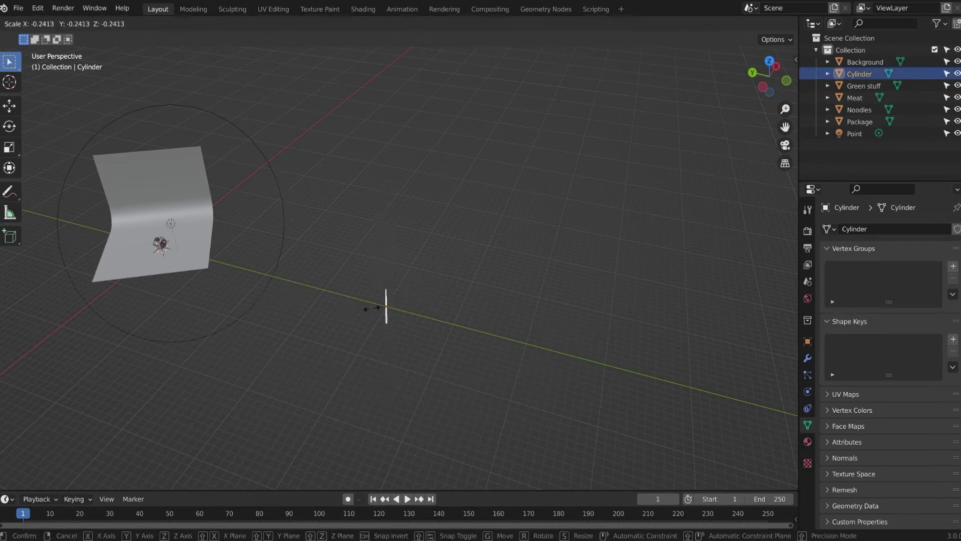
pyautogui.click(401, 305)
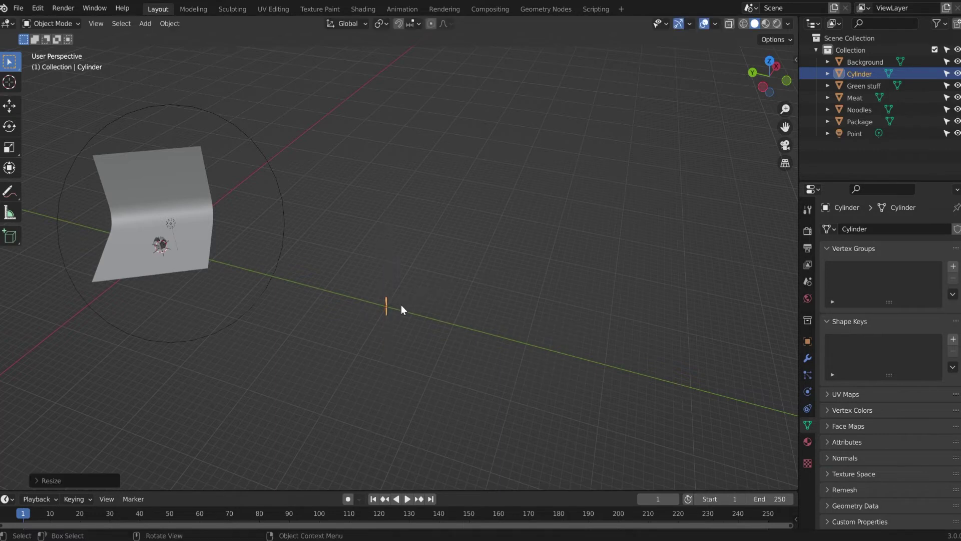
# Step: Snap the stick to the 3D cursor inside the noodle box
pyautogui.keyDown('shift'); pyautogui.moveTo(401, 304); pyautogui.dragTo(588, 289, button='middle'); pyautogui.keyUp('shift')
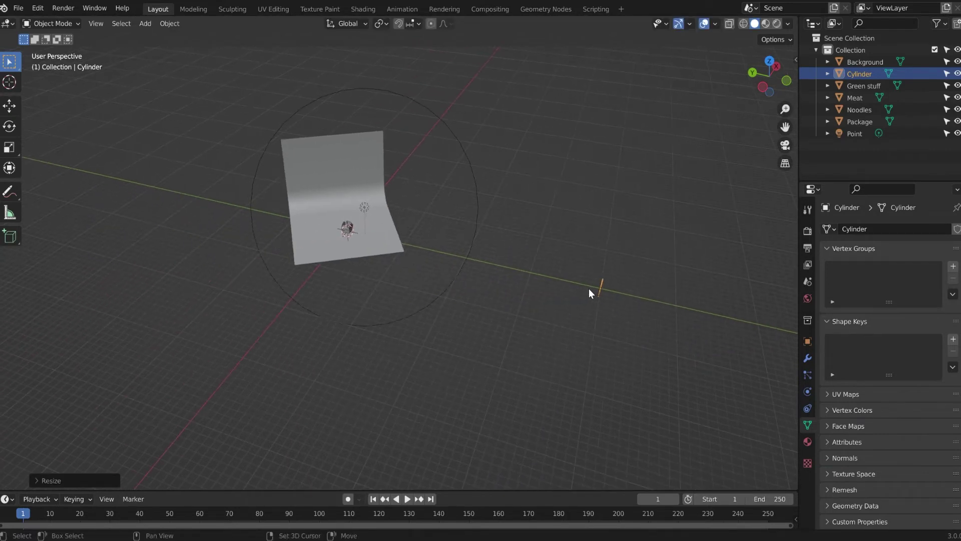
pyautogui.hotkey('shift', 's')
pyautogui.click(586, 234)
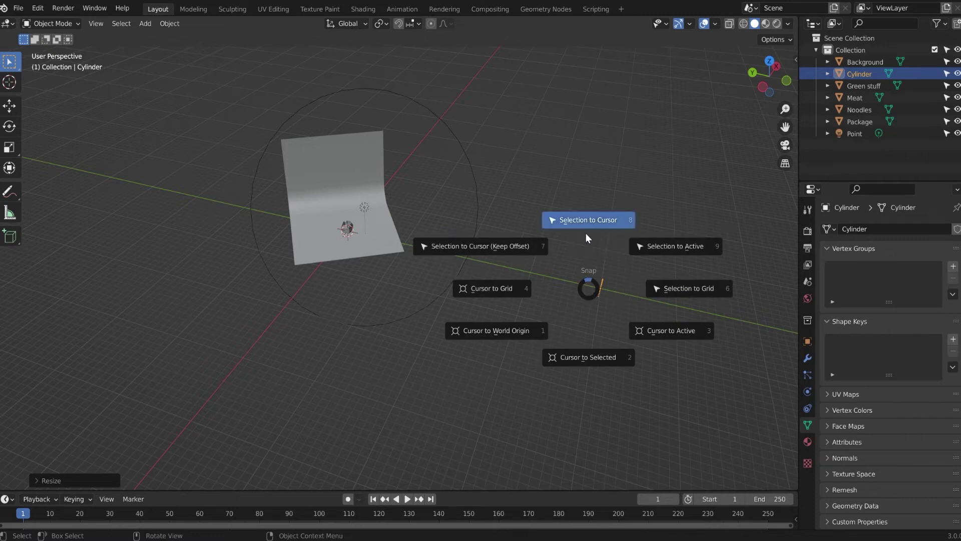
pyautogui.scroll(3, 298, 207)
pyautogui.scroll(5, 298, 208)
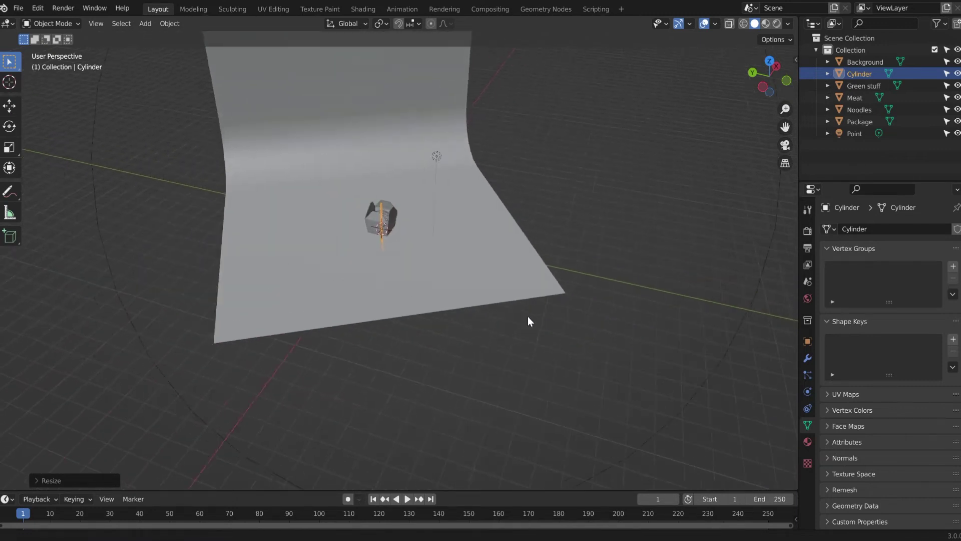
pyautogui.scroll(2, 419, 220)
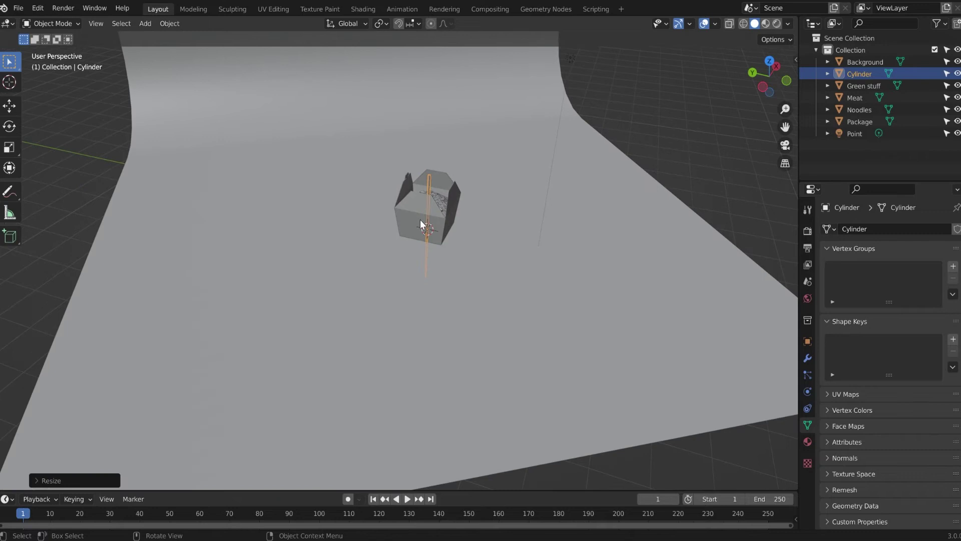
pyautogui.scroll(3, 421, 220)
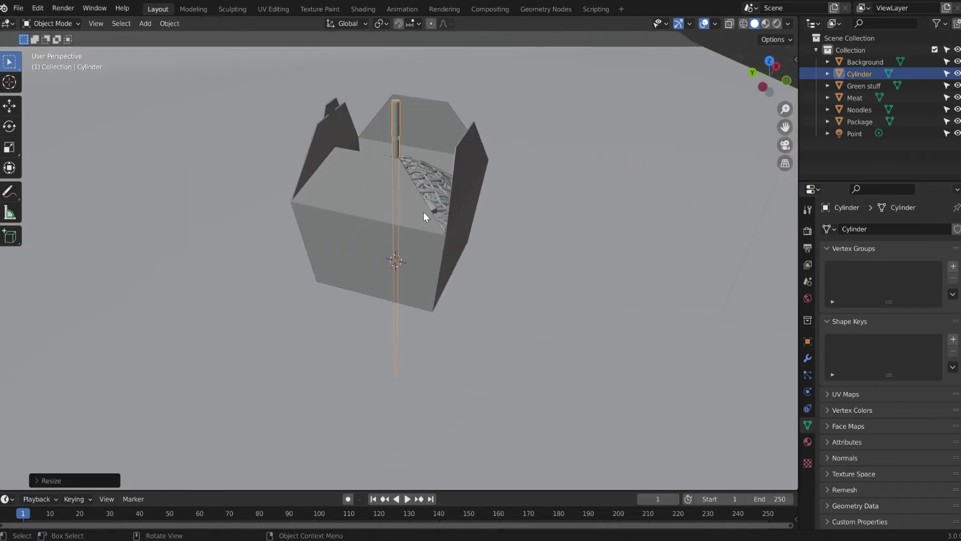
# Step: Rotate the stick 90° about the global X axis to lay it horizontally
pyautogui.press('r')
pyautogui.press('x')
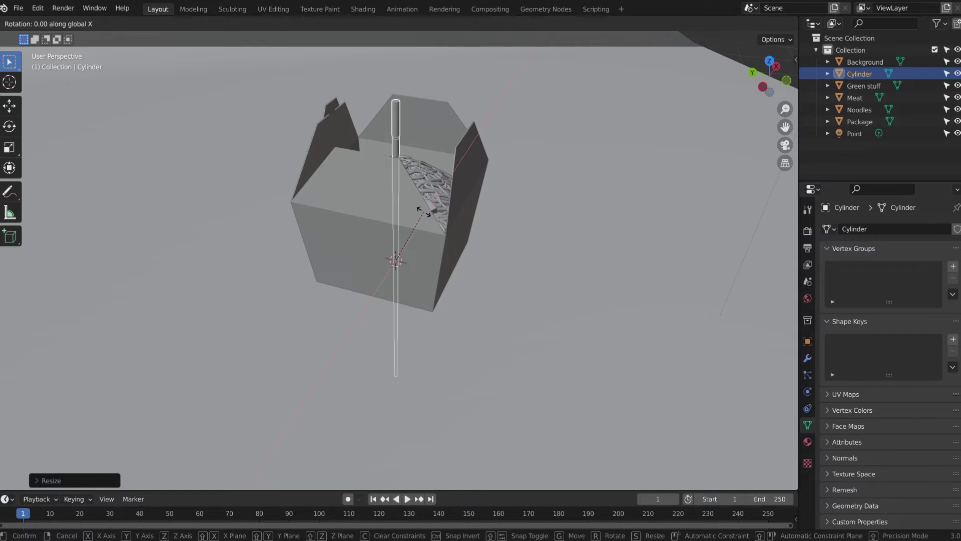
pyautogui.write('90')
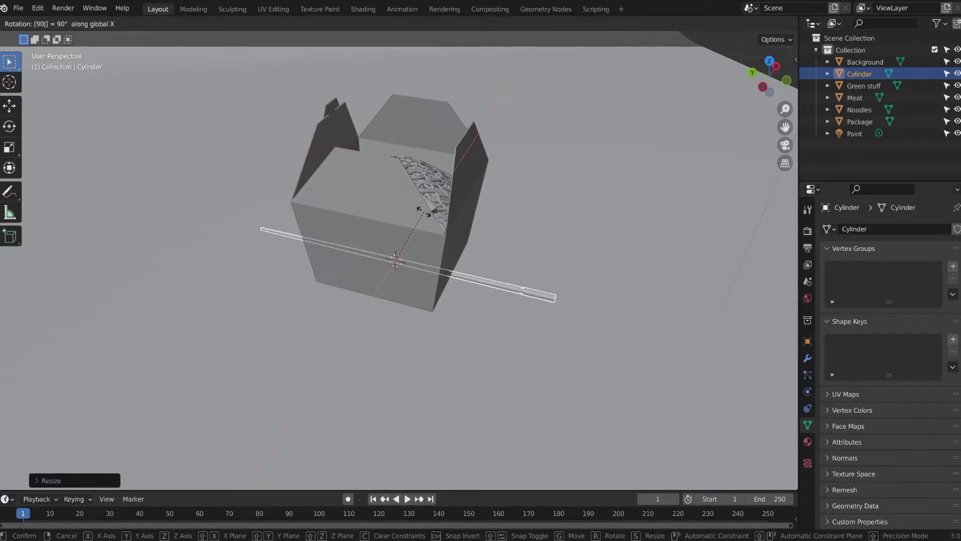
pyautogui.press('Return')
# Step: Rotate the stick -90° about the global Z axis so it runs along the X direction
pyautogui.press('r')
pyautogui.write('z')
pyautogui.write('45')
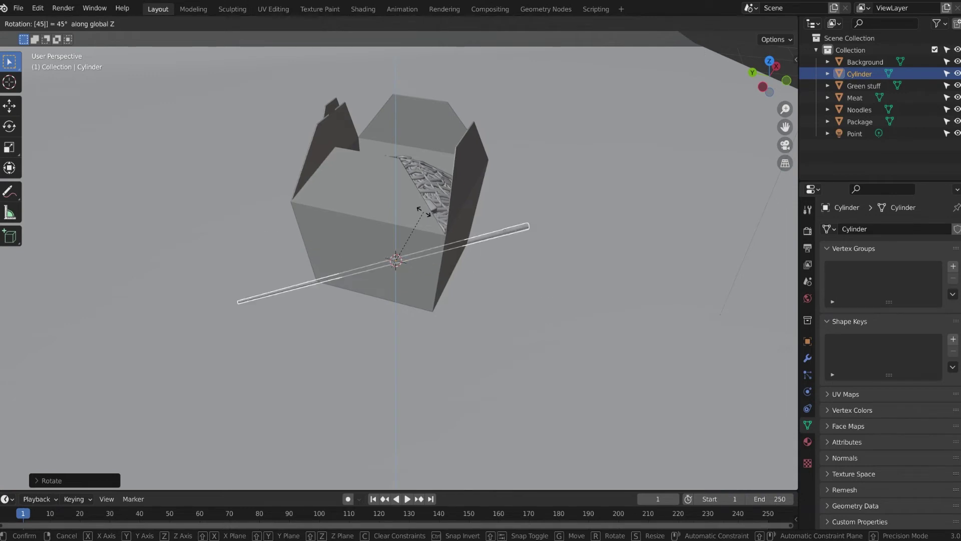
pyautogui.press('BackSpace')
pyautogui.press('BackSpace')
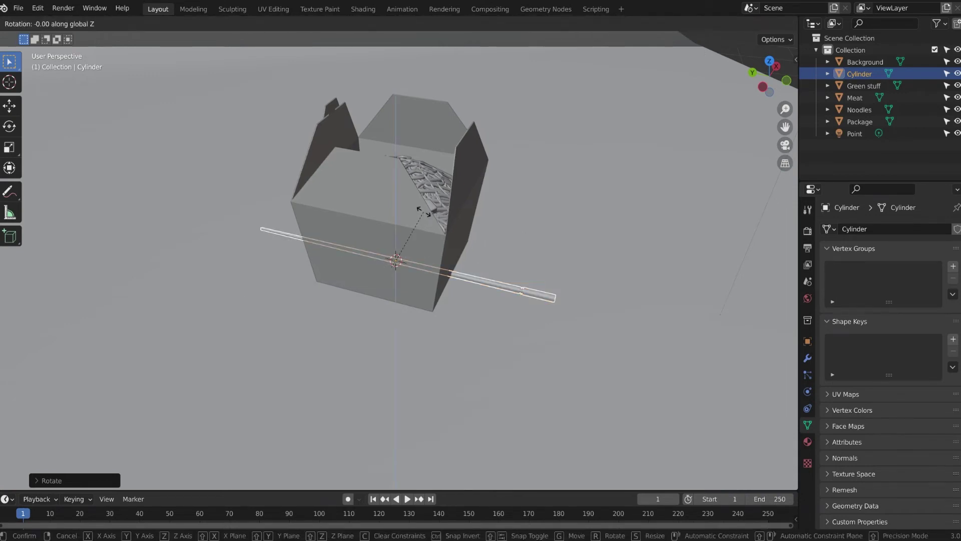
pyautogui.write('90')
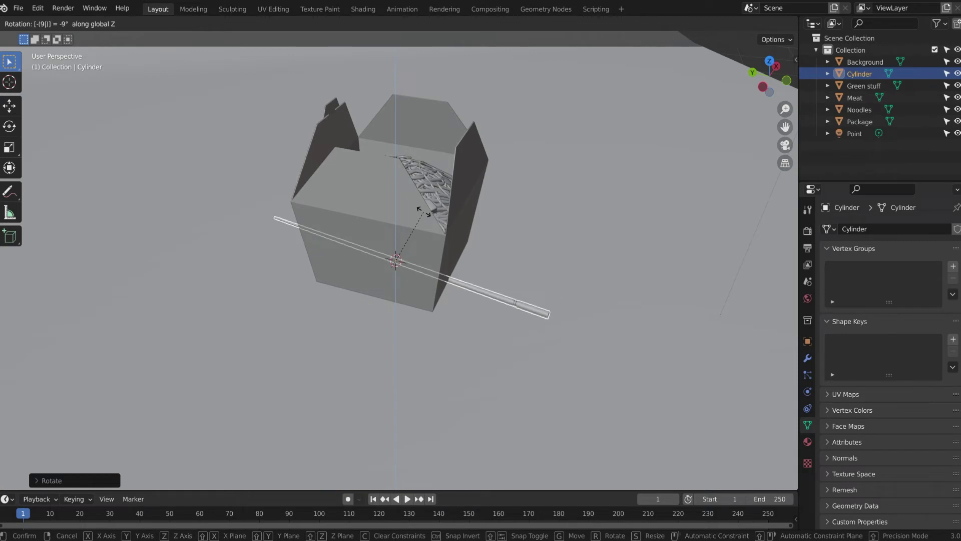
pyautogui.press('Return')
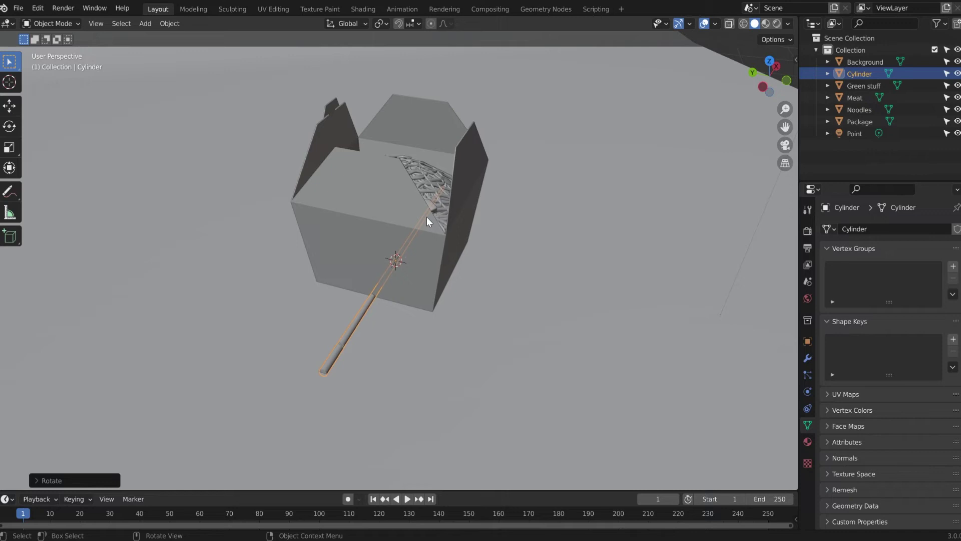
# Step: Move the stick about 1.5 m out beside the noodle box with global Z locked
pyautogui.press('g')
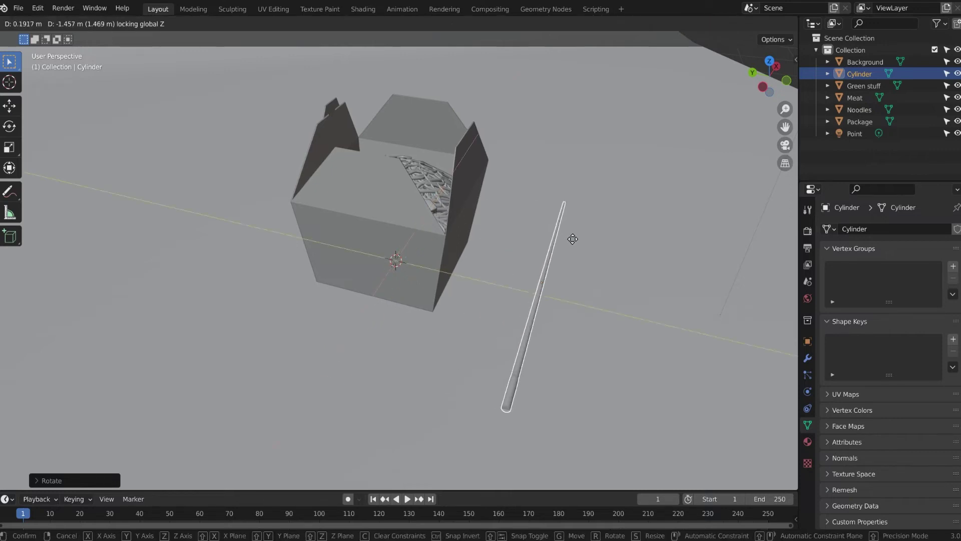
pyautogui.click(574, 245)
pyautogui.press('shift')
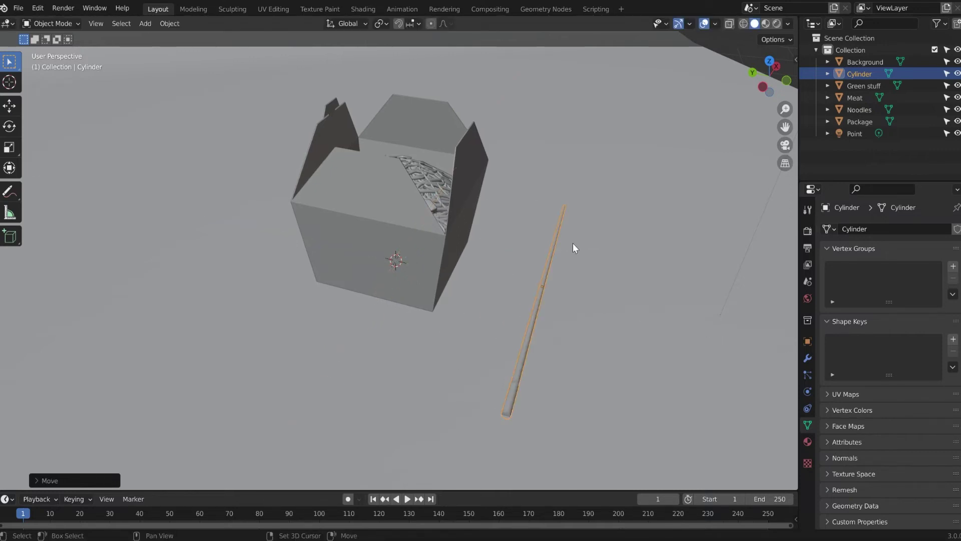
# Step: Duplicate the stick and place the copy about 0.1 m beside the original, with global Z locked
pyautogui.hotkey('shift', 'd')
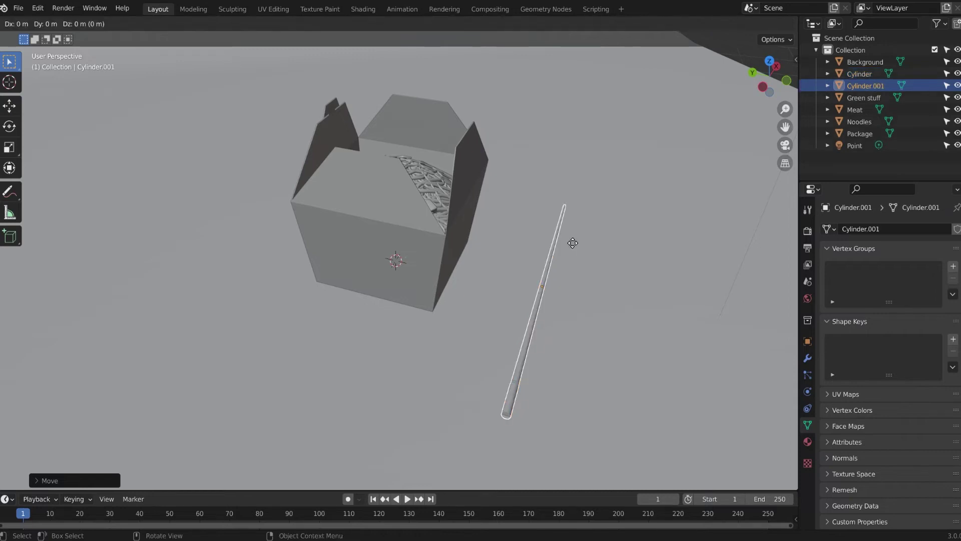
pyautogui.press('shift')
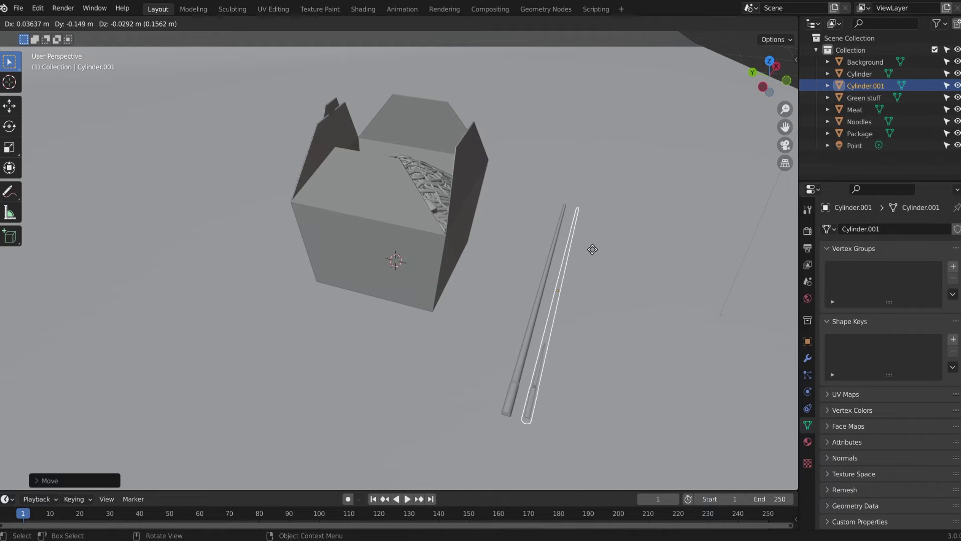
pyautogui.hotkey('shift', 'z')
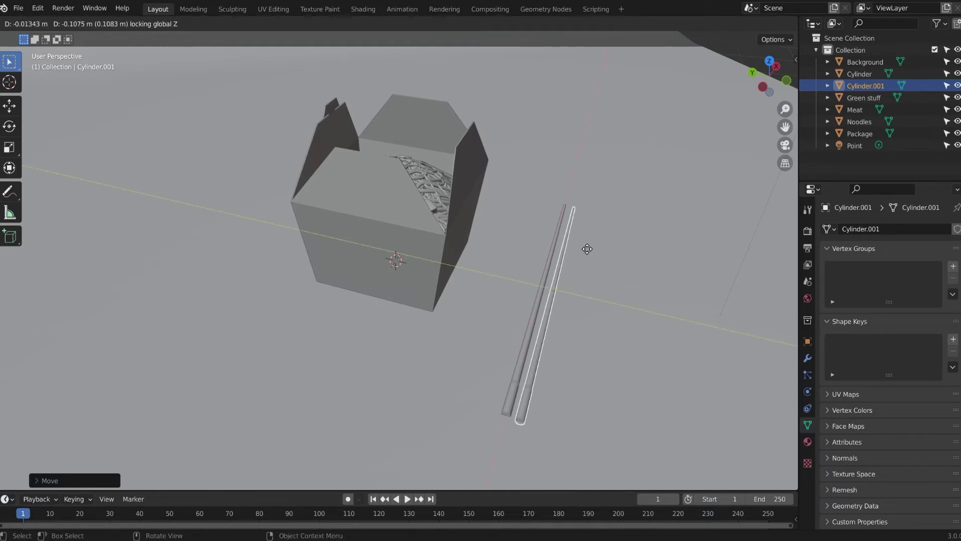
pyautogui.click(591, 252)
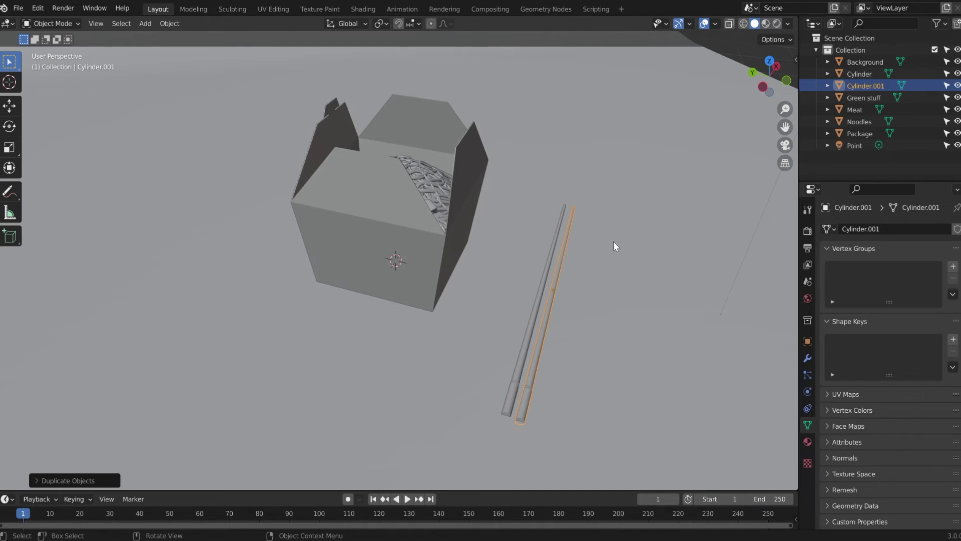
# Step: Rotate the copied stick about 4° around global Z and shift it slightly outward with Z locked, keeping the thin tips close
pyautogui.press('r')
pyautogui.press('z')
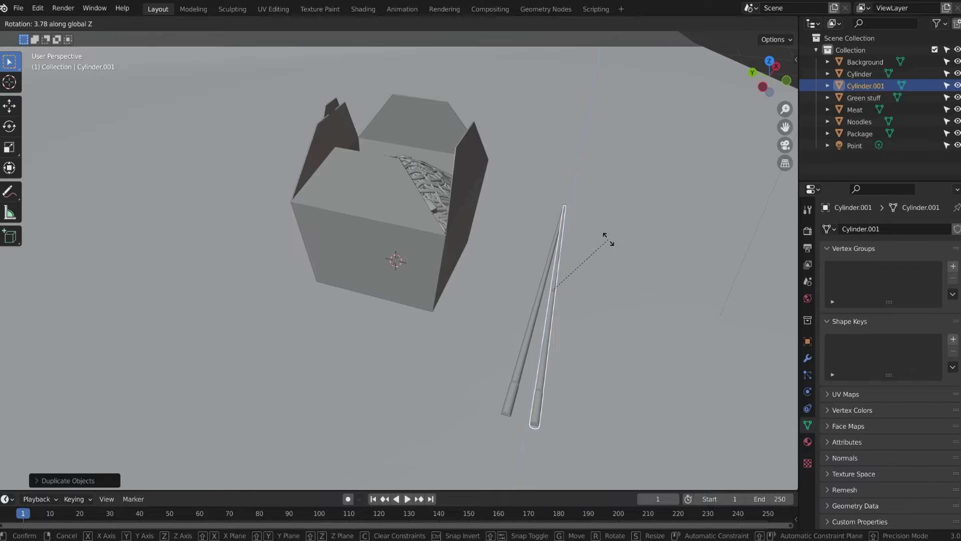
pyautogui.click(608, 240)
pyautogui.press('g')
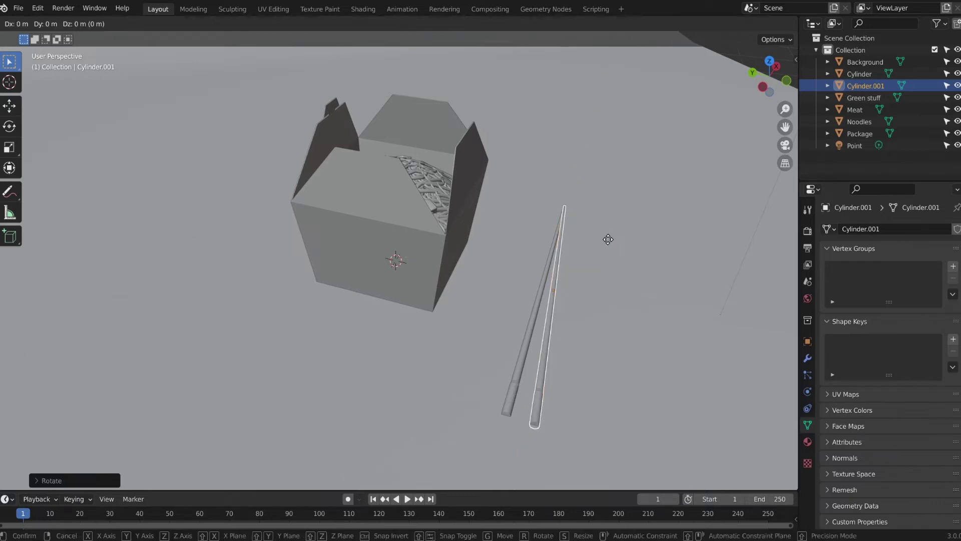
pyautogui.hotkey('shift', 'z')
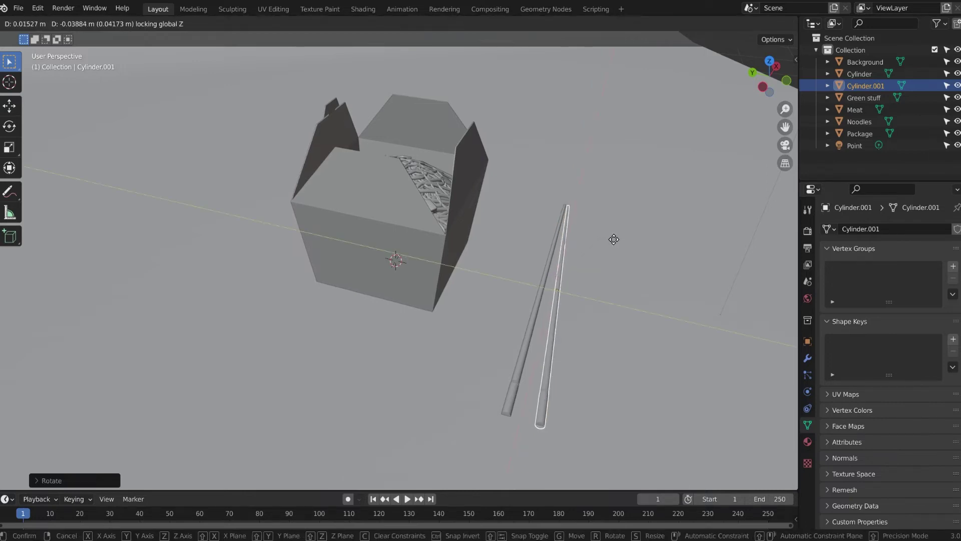
pyautogui.click(618, 239)
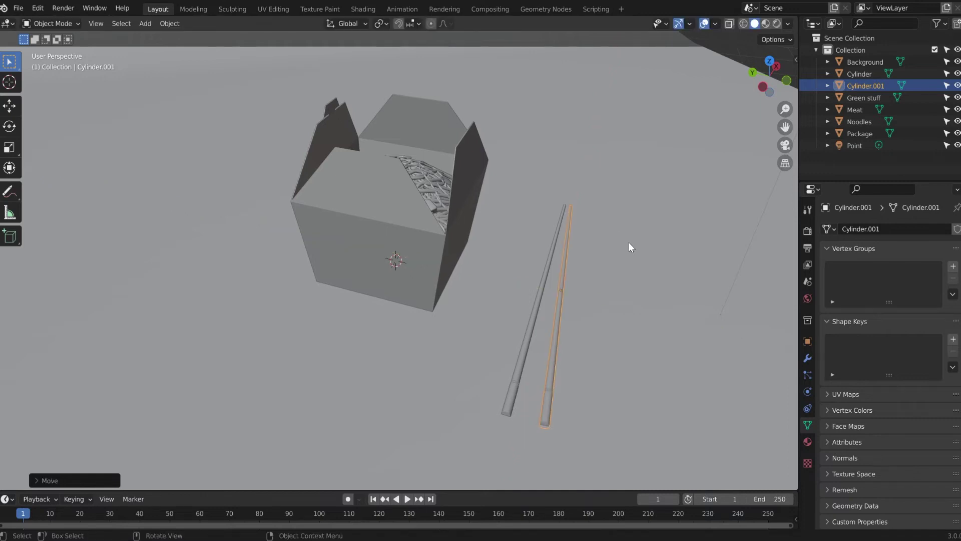
# Step: Refine the copied stick's angle with a small free rotation and move it about 0.05 m back toward the original, locking global Z
pyautogui.press('r')
pyautogui.click(628, 246)
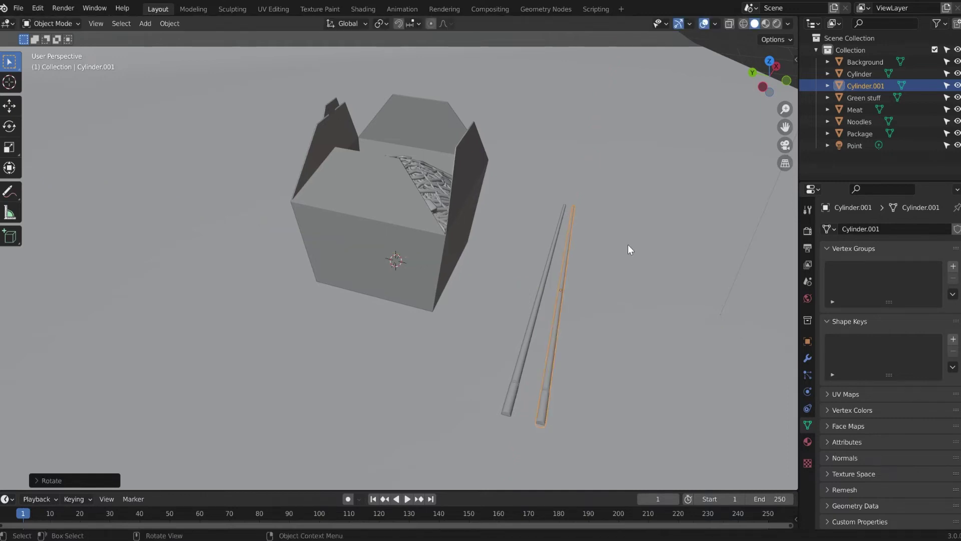
pyautogui.press('g')
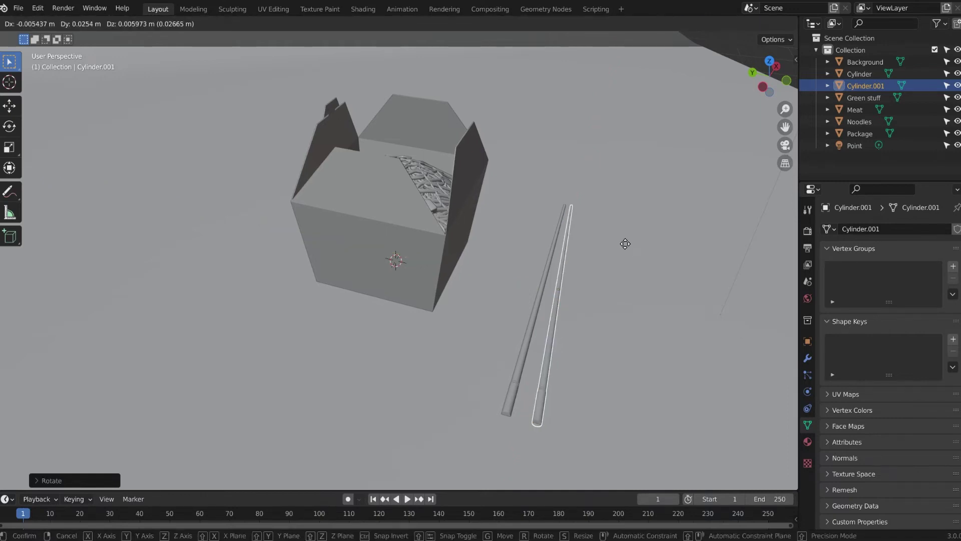
pyautogui.hotkey('shift', 'z')
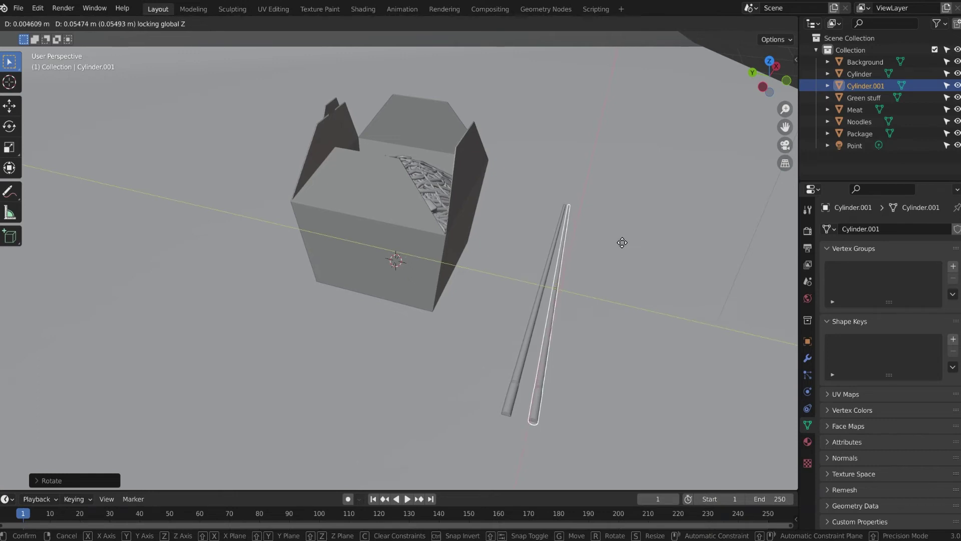
pyautogui.click(622, 242)
# Step: Raise both chopsticks together slightly above the backdrop floor and join them into one object
pyautogui.moveTo(619, 251); pyautogui.dragTo(510, 246, button='middle')
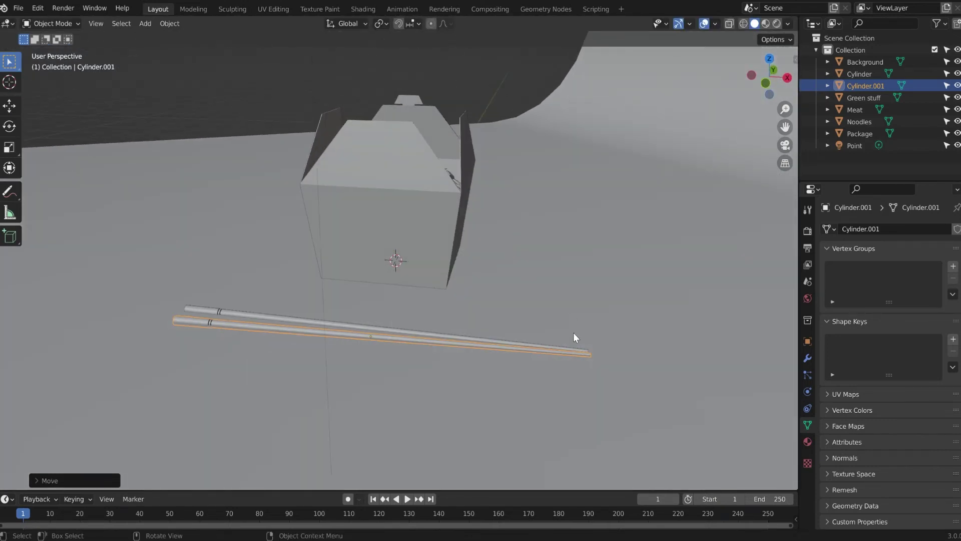
pyautogui.moveTo(541, 345); pyautogui.dragTo(509, 332, button='middle')
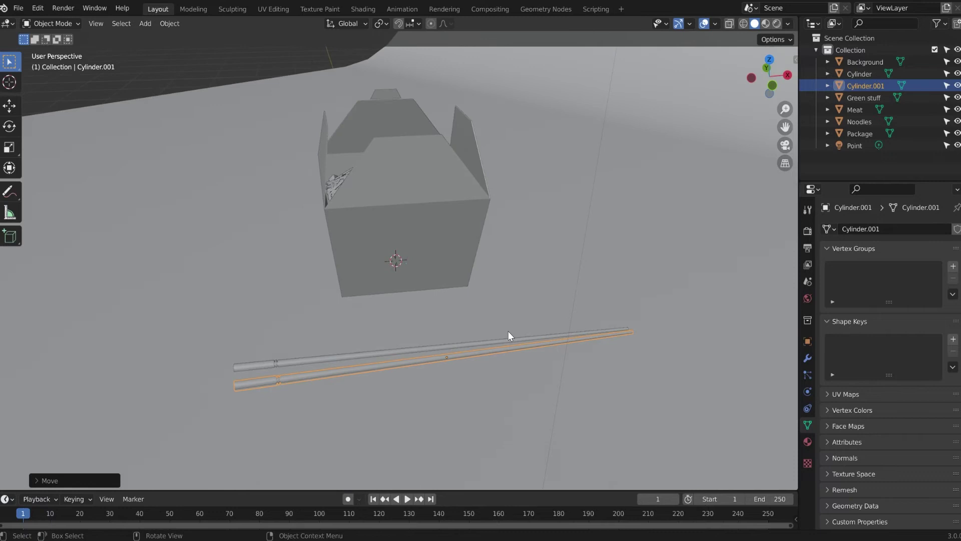
pyautogui.keyDown('shift'); pyautogui.click(297, 362); pyautogui.keyUp('shift')
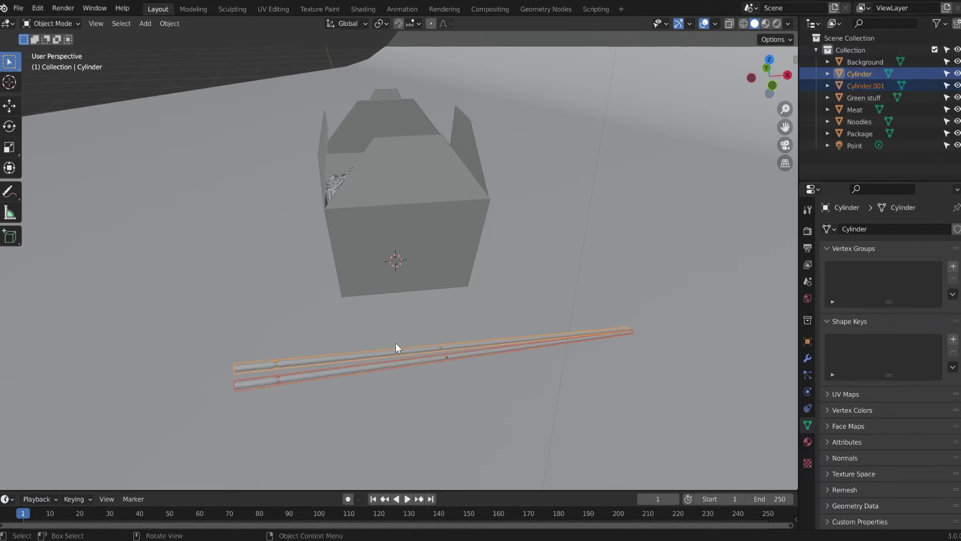
pyautogui.press('g')
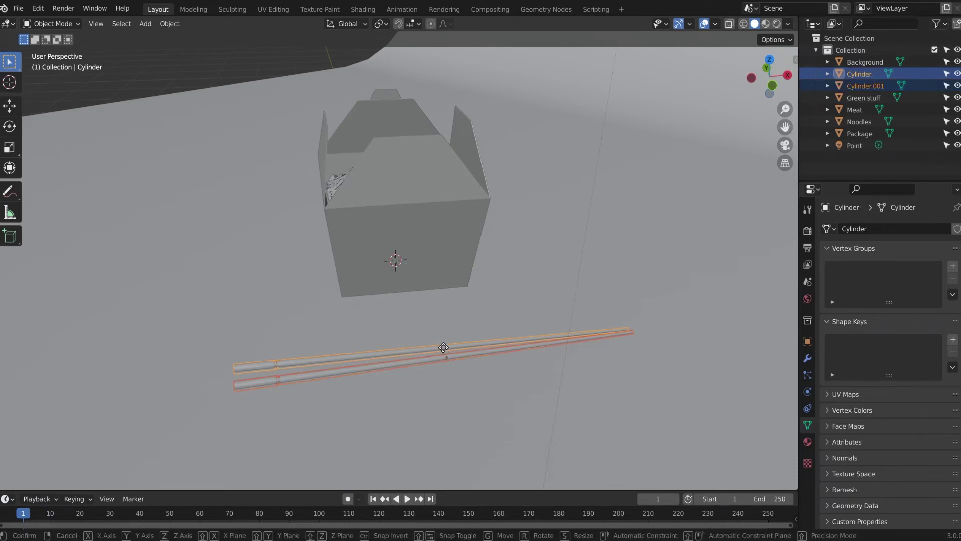
pyautogui.click(671, 308)
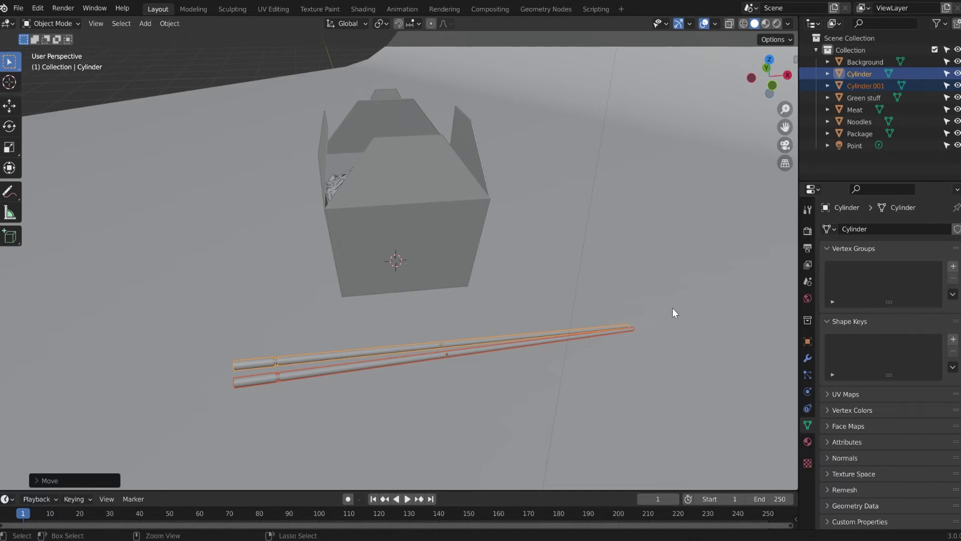
pyautogui.hotkey('ctrl', 'j')
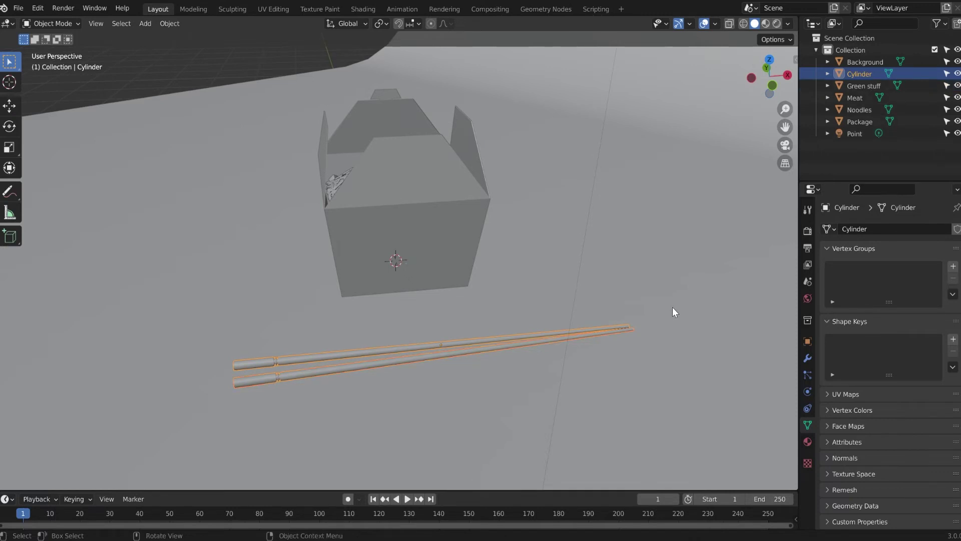
# Step: Shade the joined chopsticks smooth and enable Auto Smooth at 30° for their normals
pyautogui.rightClick(515, 334)
pyautogui.click(500, 322)
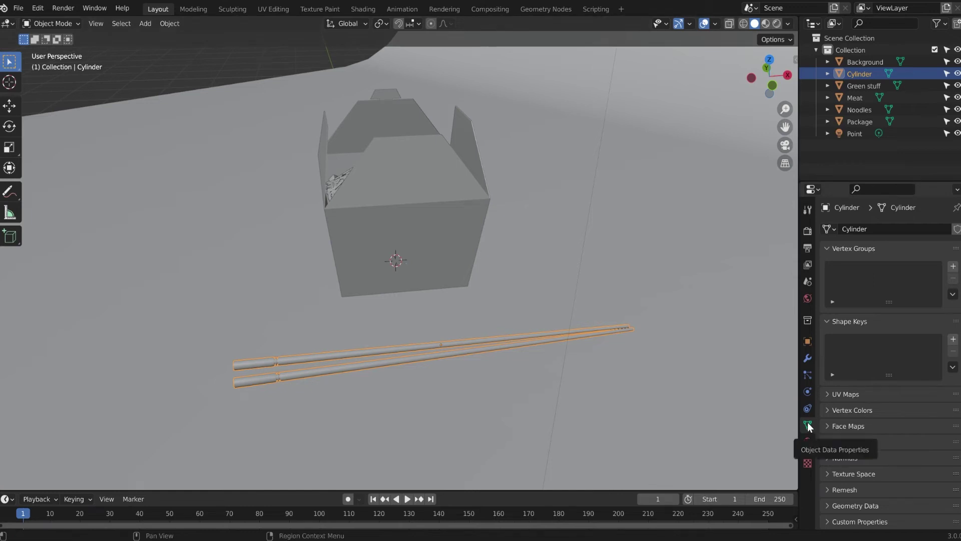
pyautogui.click(857, 457)
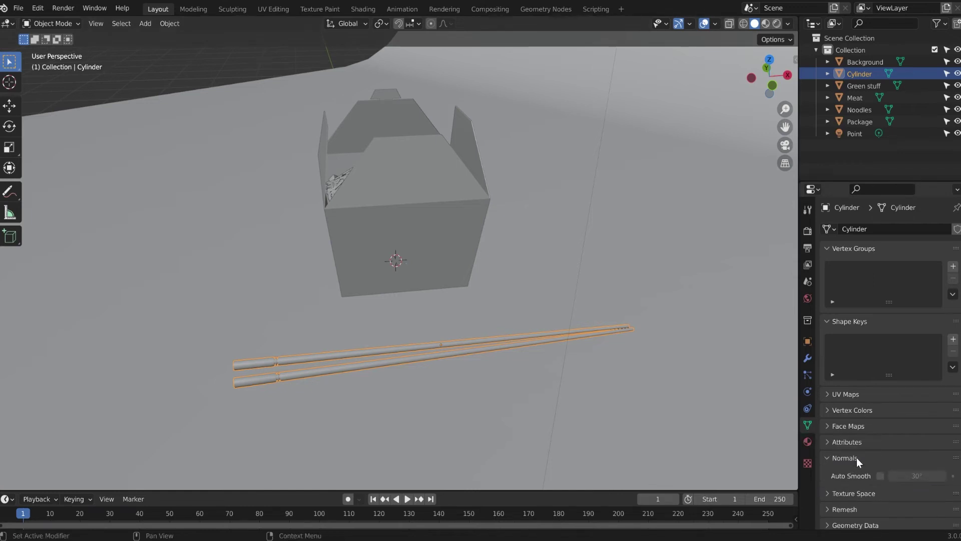
pyautogui.click(881, 476)
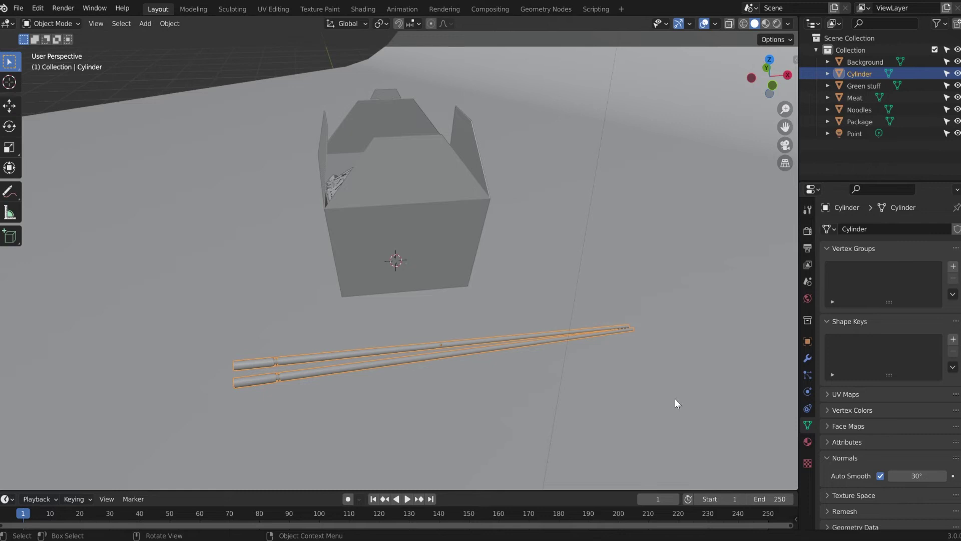
# Step: Rotate the chopsticks slightly around their local X axis to level them and raise them a little along global Z above the floor
pyautogui.moveTo(675, 399); pyautogui.dragTo(642, 382, button='middle')
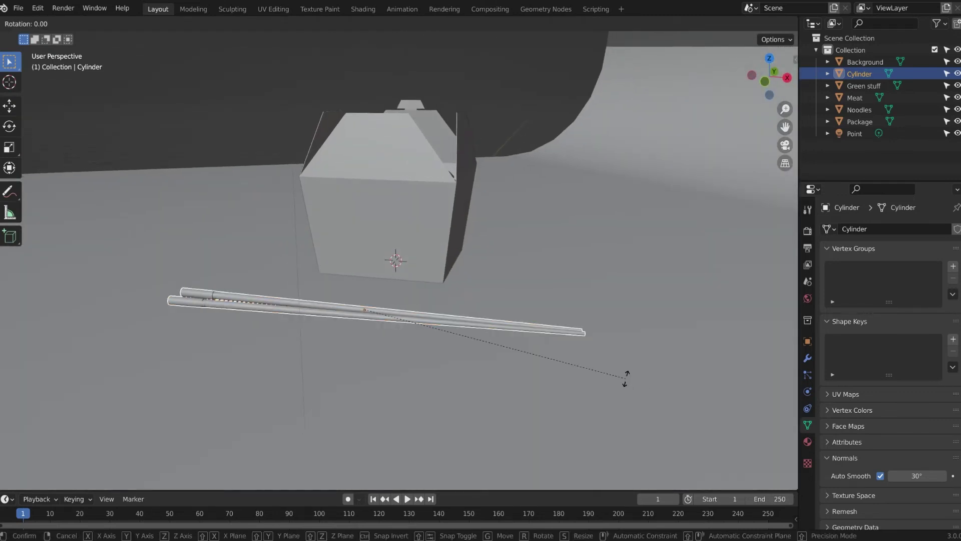
pyautogui.press('x')
pyautogui.press('x')
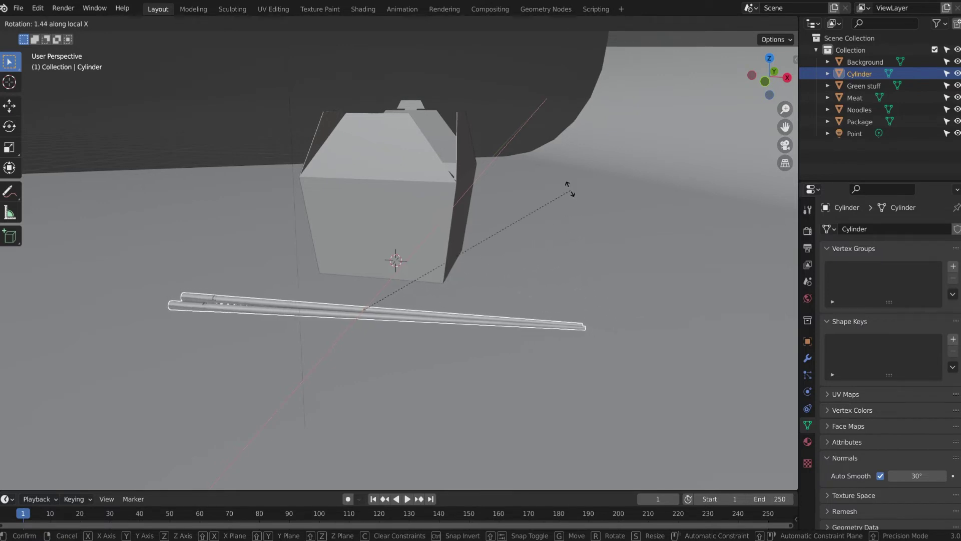
pyautogui.click(504, 151)
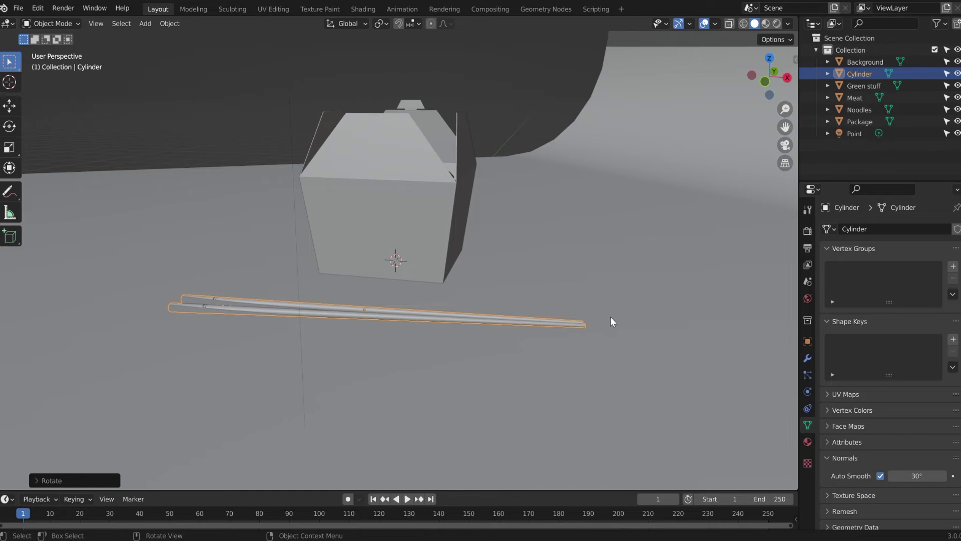
pyautogui.press('g')
pyautogui.press('z')
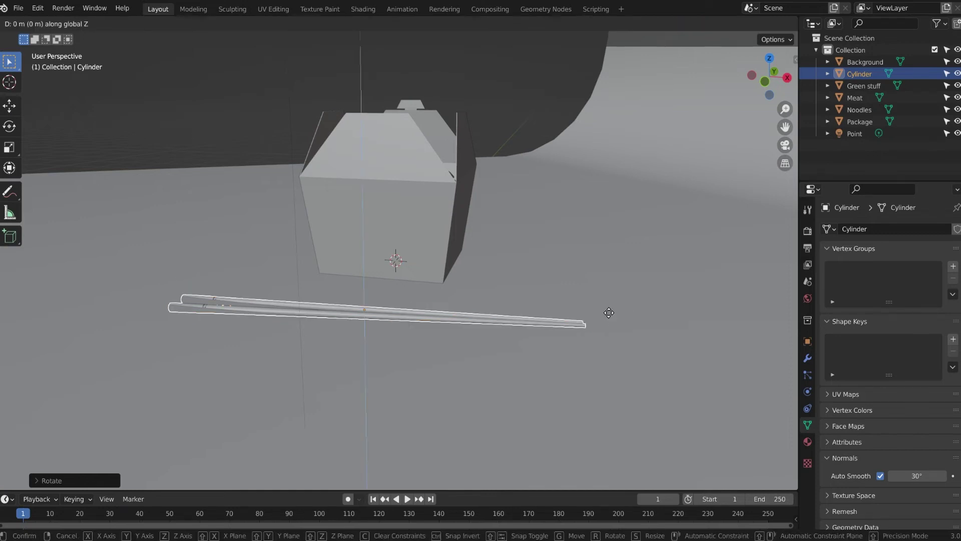
pyautogui.click(632, 241)
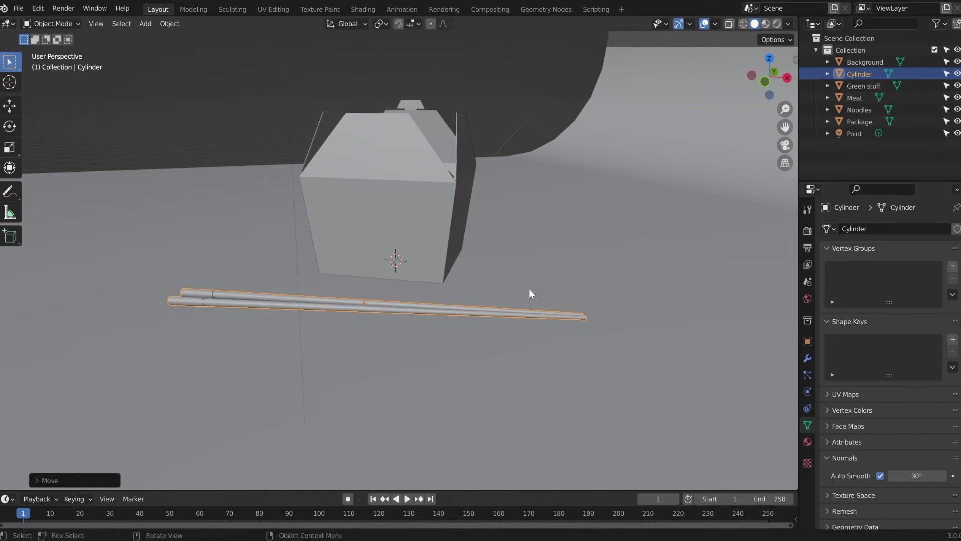
# Step: Add a cube mesh to the scene as the base for a chopstick rest
pyautogui.moveTo(529, 288); pyautogui.dragTo(485, 350, button='middle')
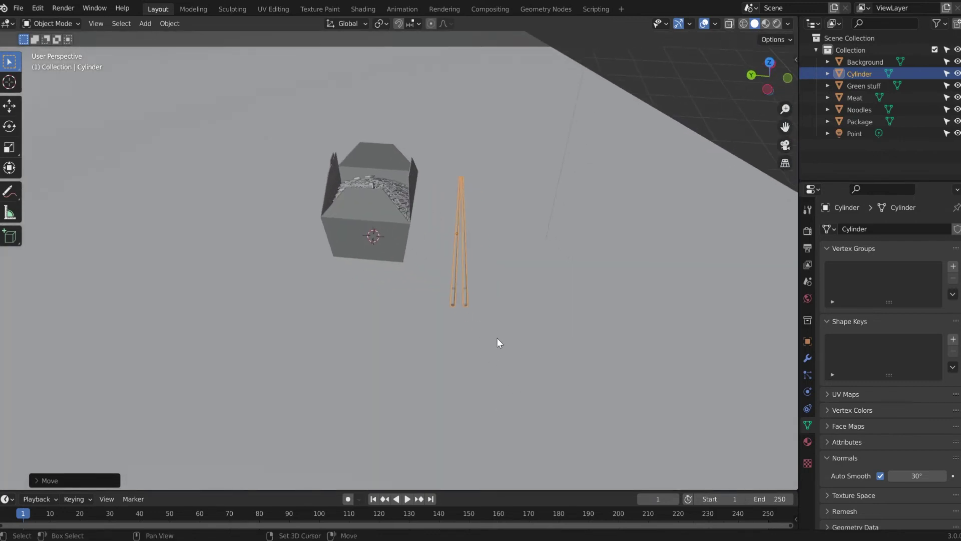
pyautogui.scroll(-5, 497, 343)
pyautogui.scroll(5, 483, 354)
pyautogui.hotkey('shift', 'a')
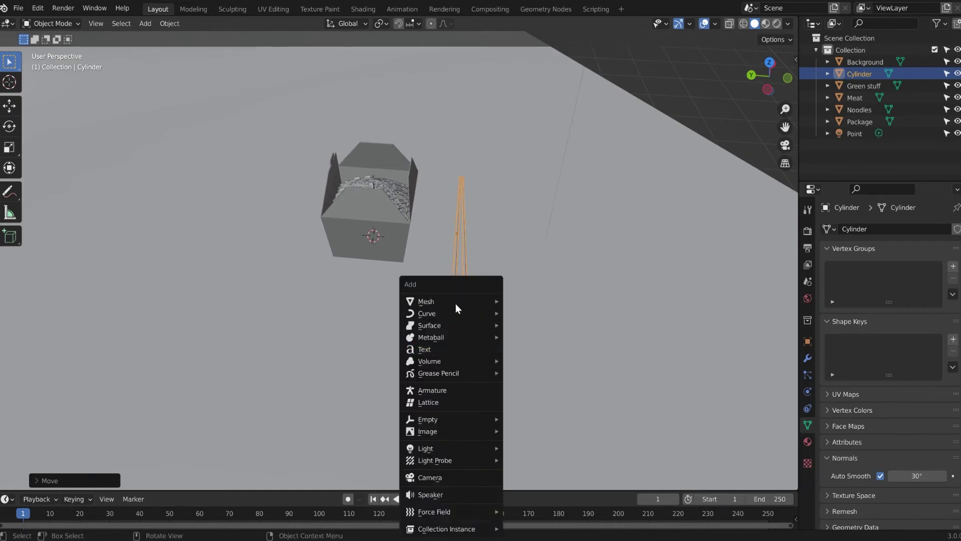
pyautogui.moveTo(456, 300)
pyautogui.hotkey('shift', 'a')
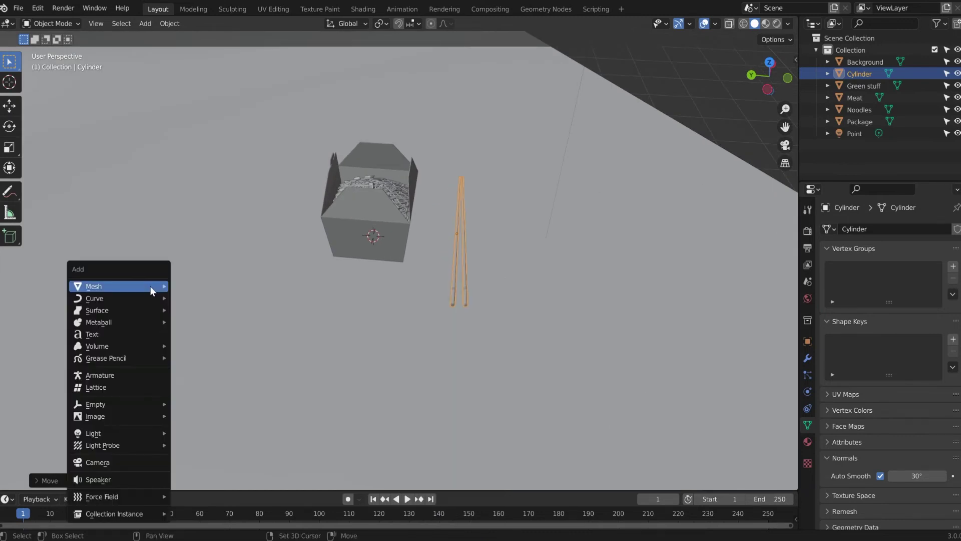
pyautogui.moveTo(151, 286)
pyautogui.click(206, 298)
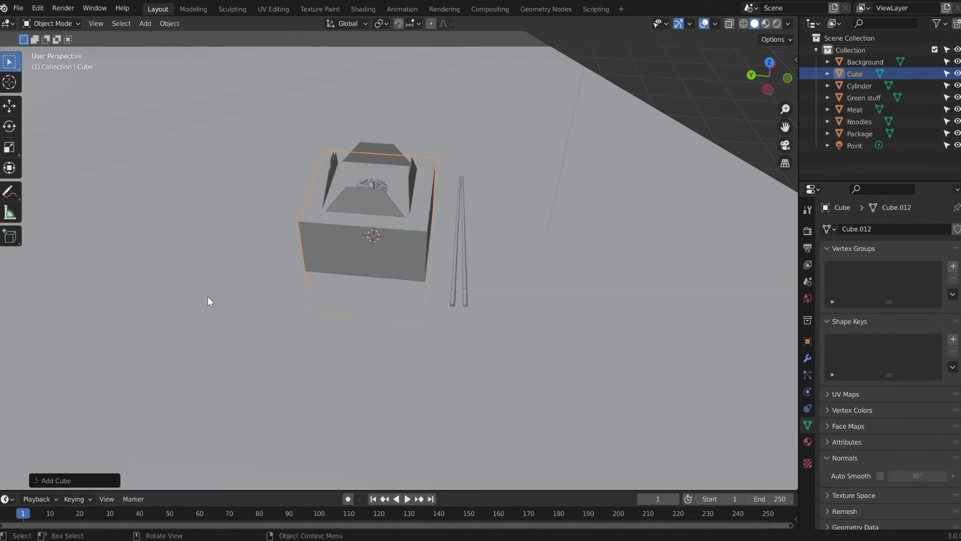
# Step: Stretch the cube along global Y to more than twice its width, and scale it down uniformly to a small block
pyautogui.press('s')
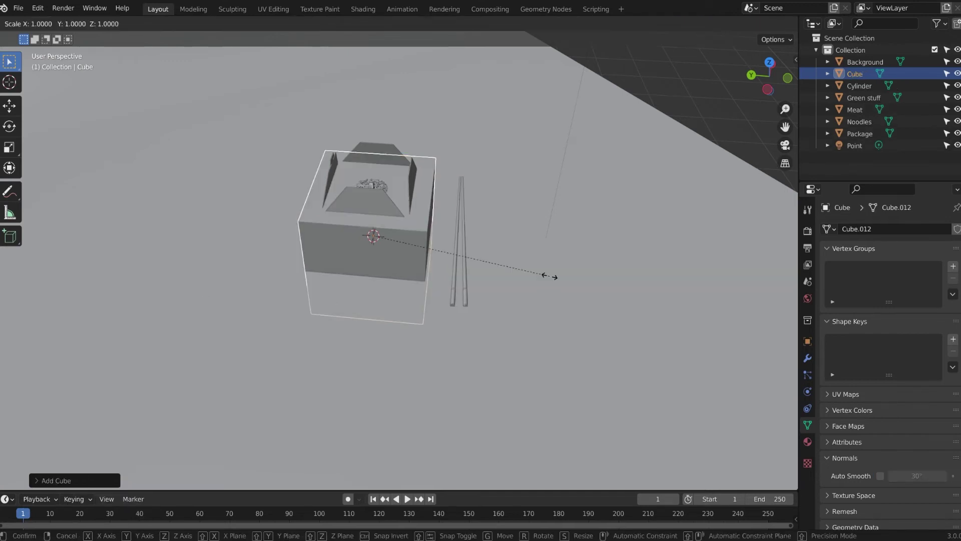
pyautogui.press('x')
pyautogui.press('y')
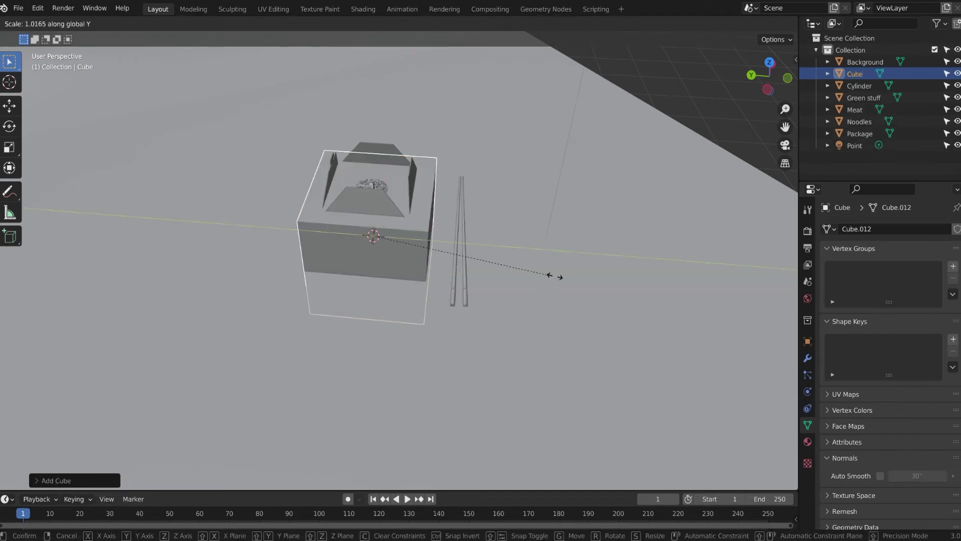
pyautogui.click(69, 332)
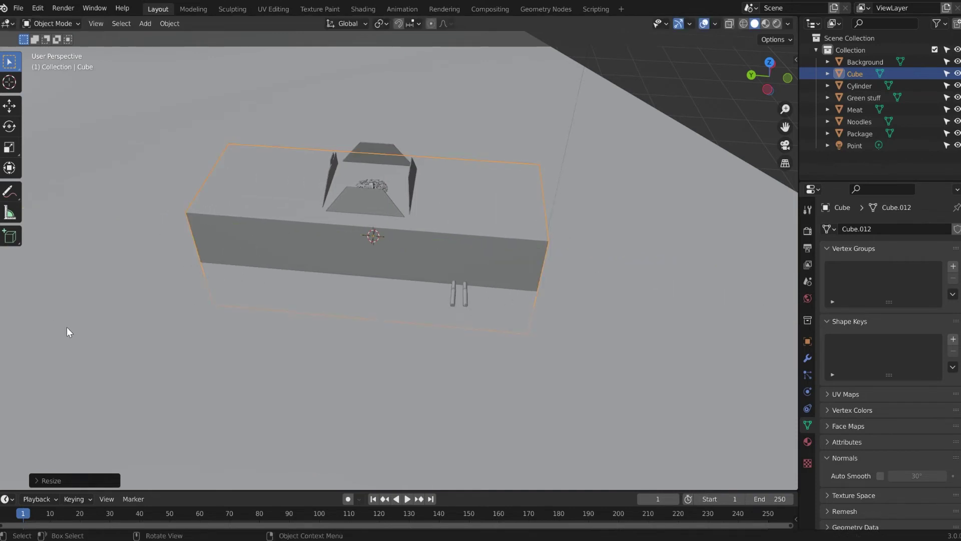
pyautogui.press('s')
pyautogui.press('Escape')
pyautogui.press('s')
pyautogui.click(392, 266)
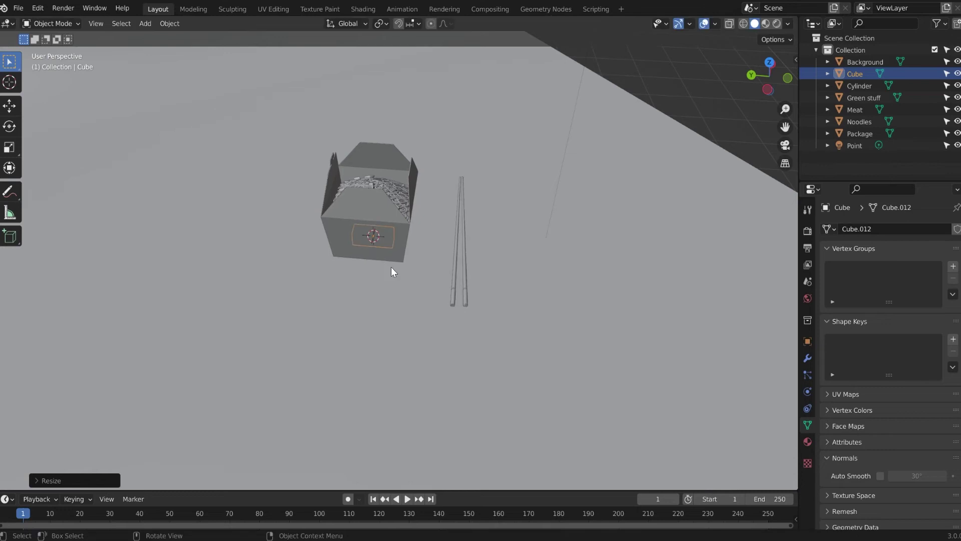
# Step: Move the block to just beyond the chopsticks' thin tips, centred on the pair, and raise it about 0.1 m along global Z
pyautogui.press('g')
pyautogui.press('x')
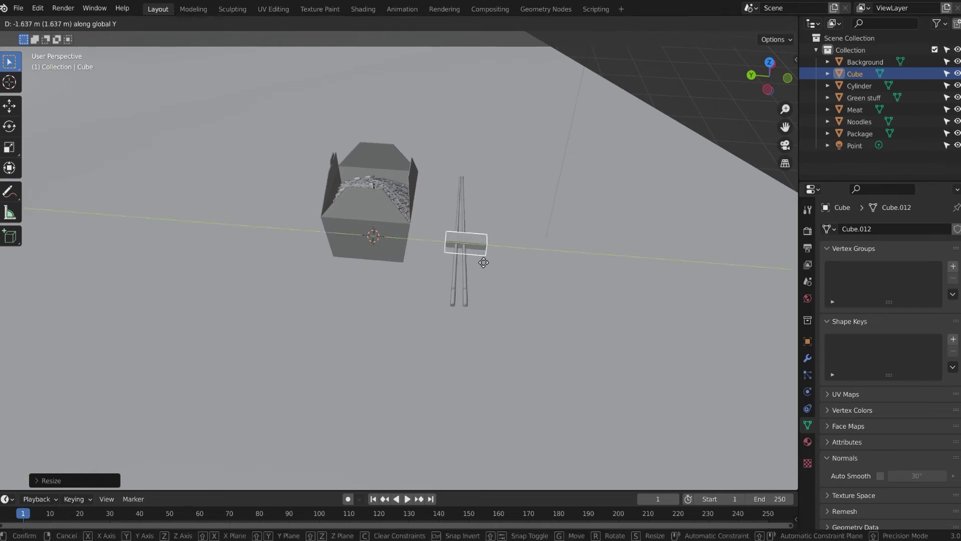
pyautogui.click(478, 261)
pyautogui.press('g')
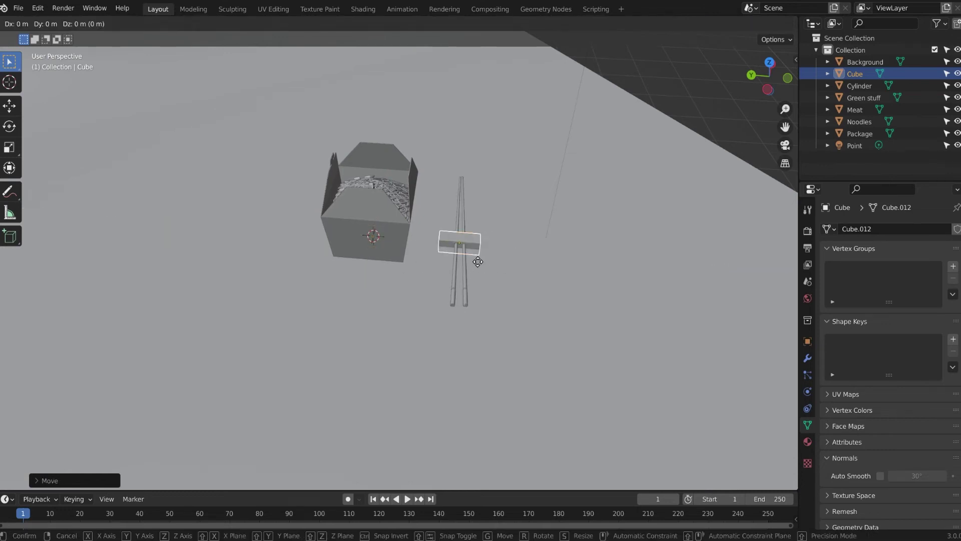
pyautogui.click(497, 186)
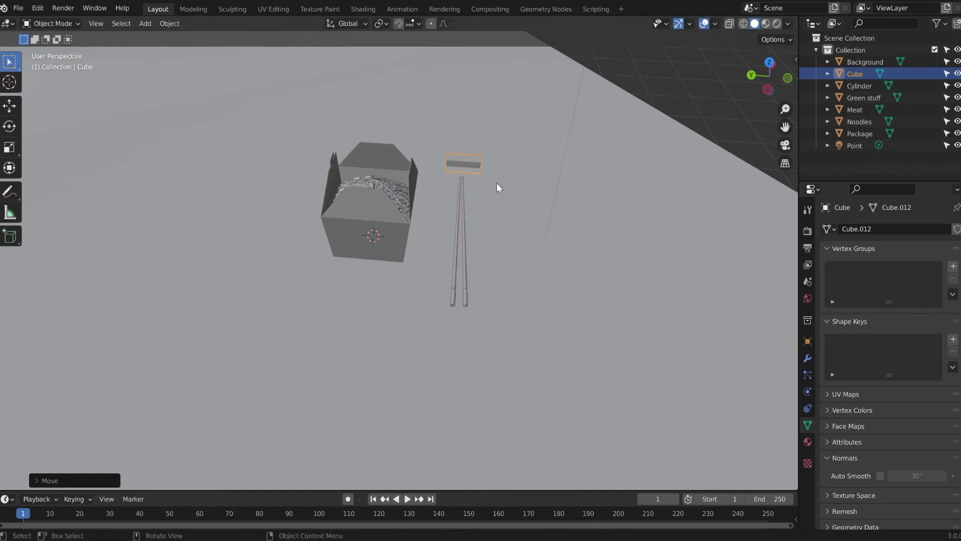
pyautogui.press('g')
pyautogui.press('z')
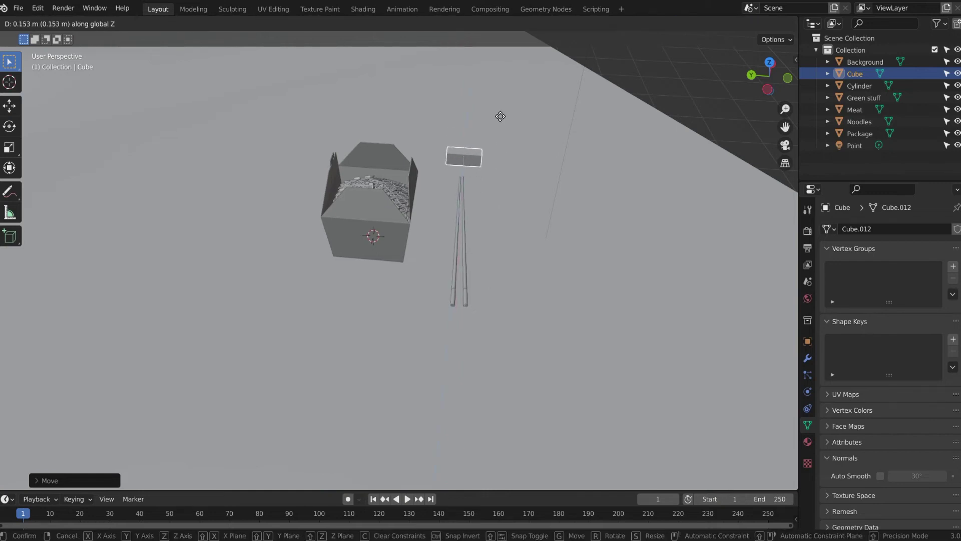
pyautogui.click(495, 134)
# Step: Add seven evenly spaced loop cuts across the block's length
pyautogui.scroll(4, 433, 230)
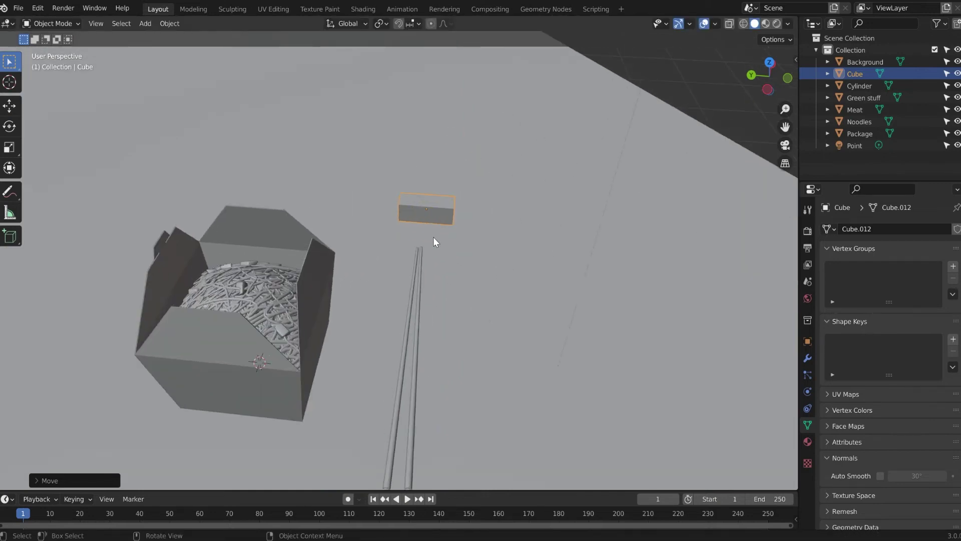
pyautogui.scroll(3, 433, 236)
pyautogui.moveTo(433, 237); pyautogui.dragTo(381, 340, button='middle')
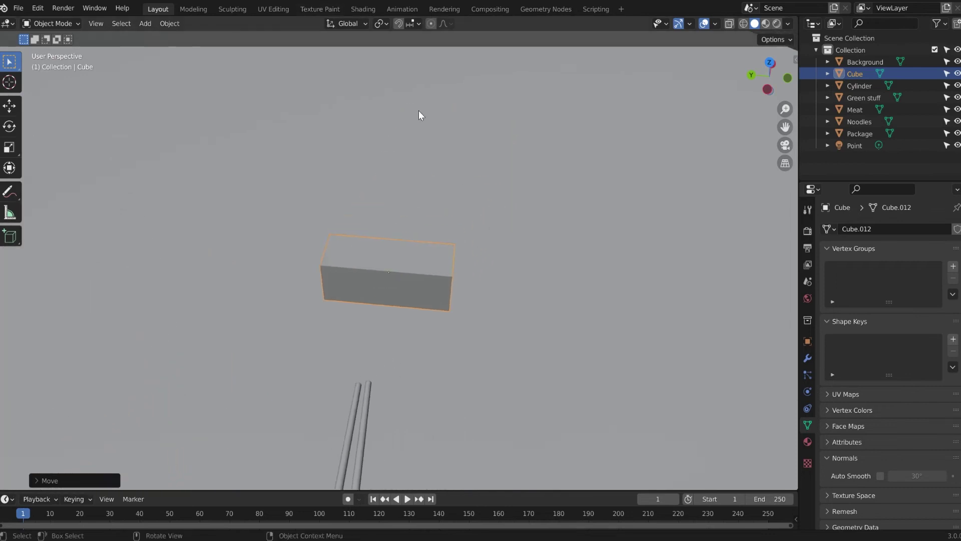
pyautogui.press('Tab')
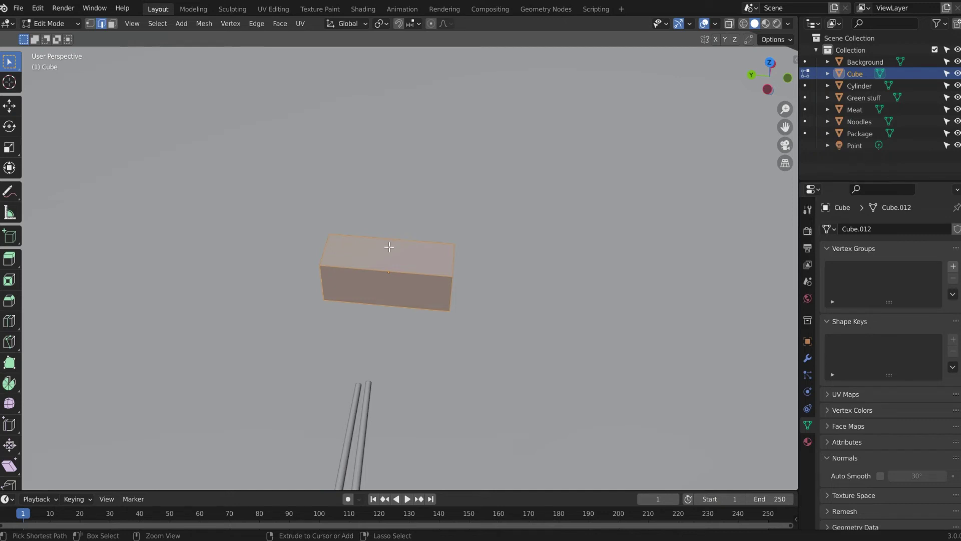
pyautogui.hotkey('ctrl', 'r')
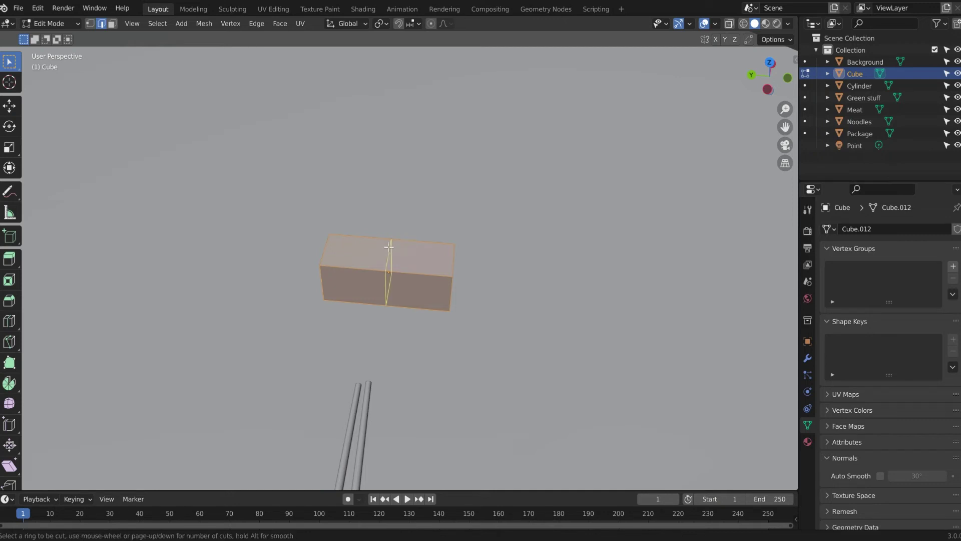
pyautogui.scroll(2, 389, 246)
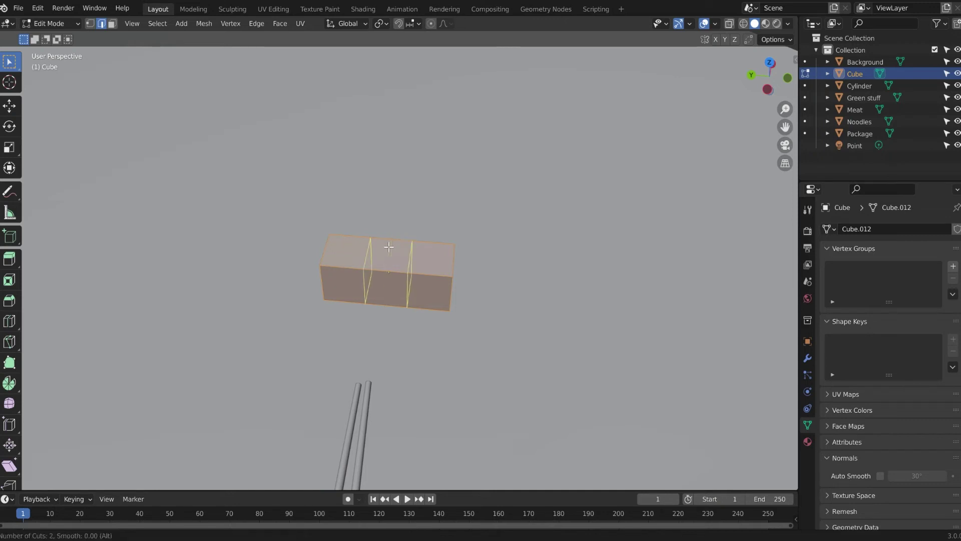
pyautogui.scroll(1, 389, 246)
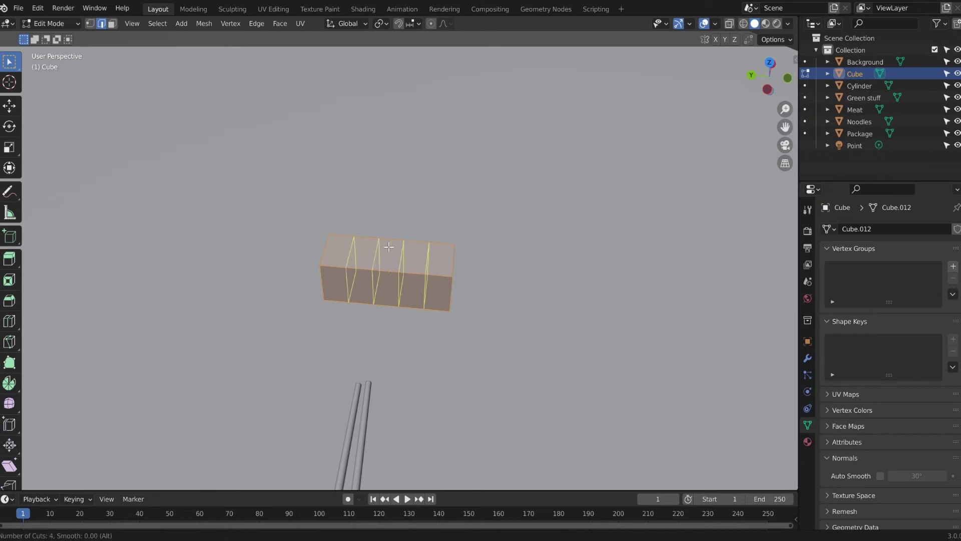
pyautogui.scroll(1, 388, 246)
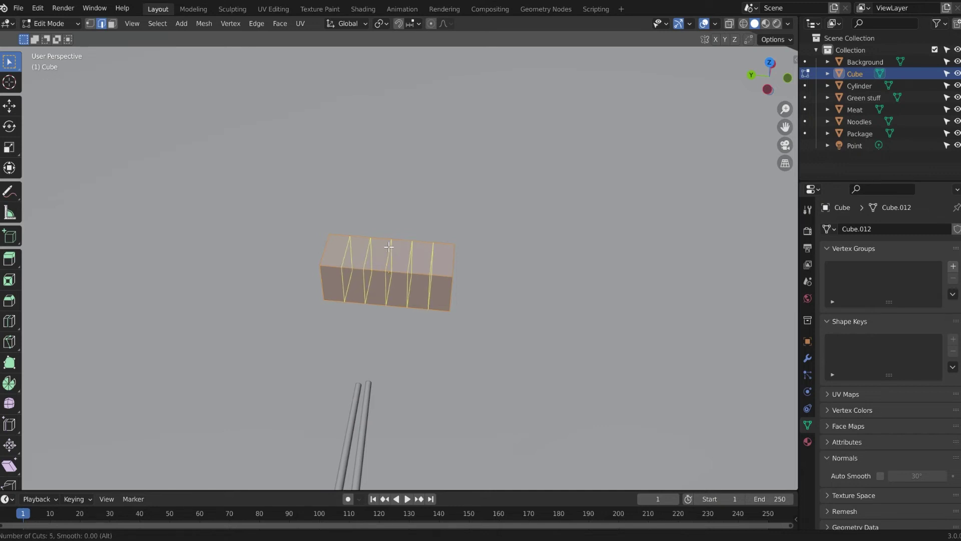
pyautogui.scroll(1, 389, 246)
pyautogui.scroll(1, 388, 246)
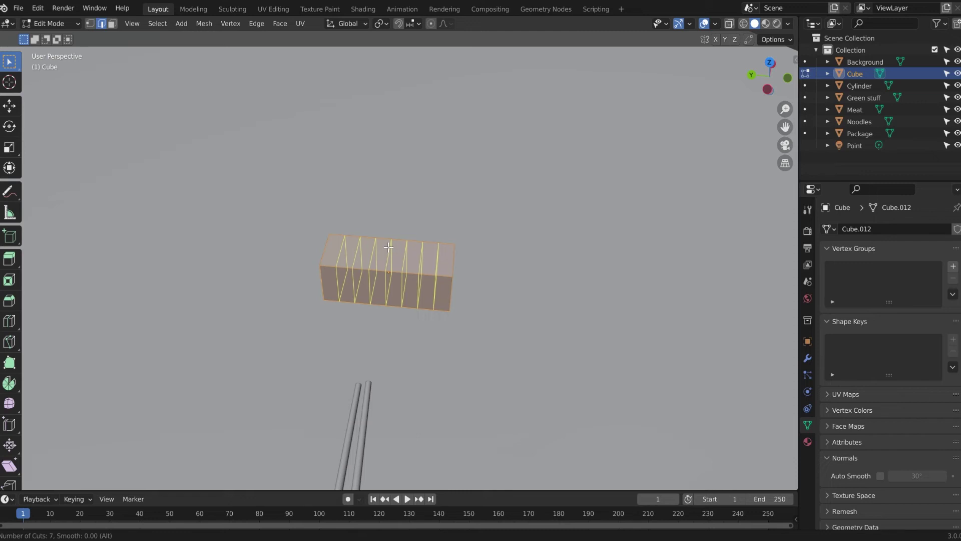
pyautogui.click(388, 246)
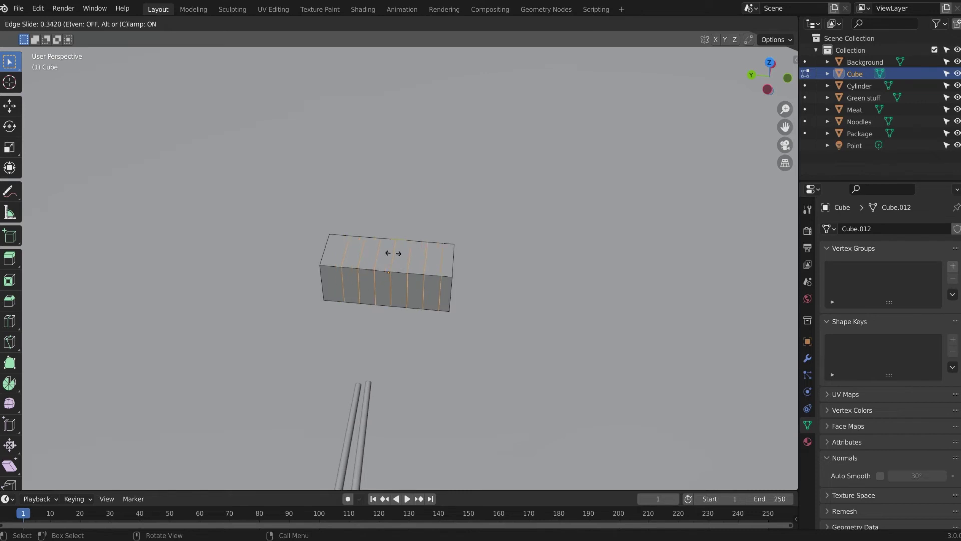
pyautogui.click(391, 256)
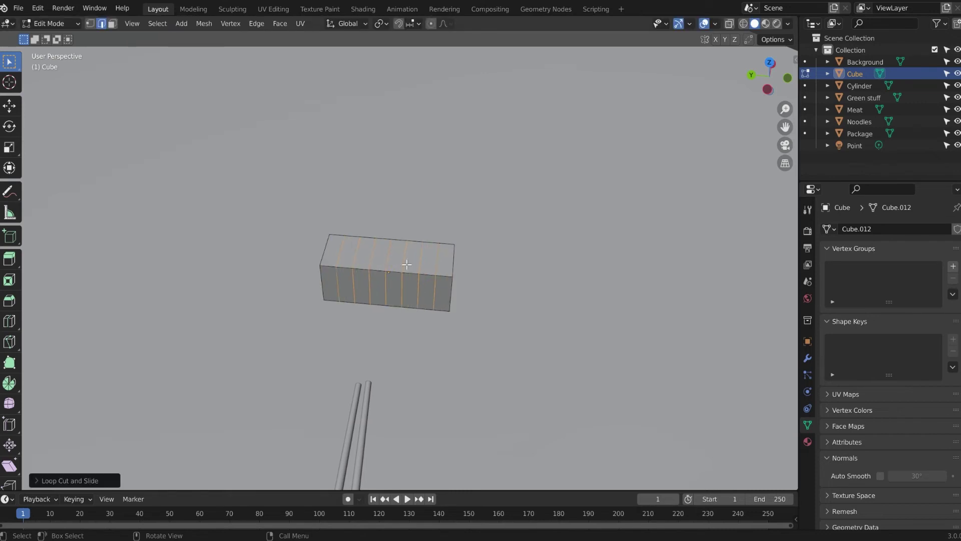
# Step: Scale the block's middle edge loop along global Z to about a quarter, using smooth proportional editing with a size of about 0.39
pyautogui.click(392, 216)
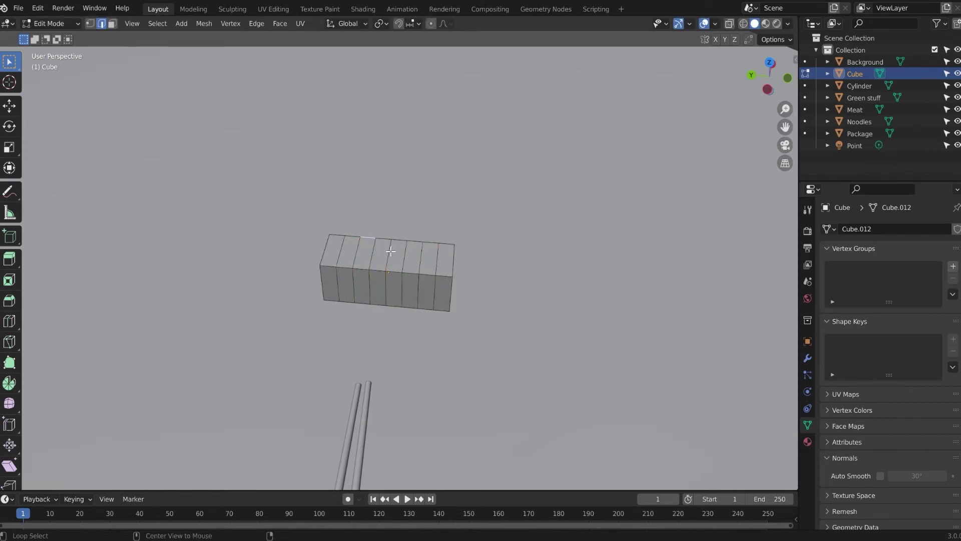
pyautogui.click(390, 252)
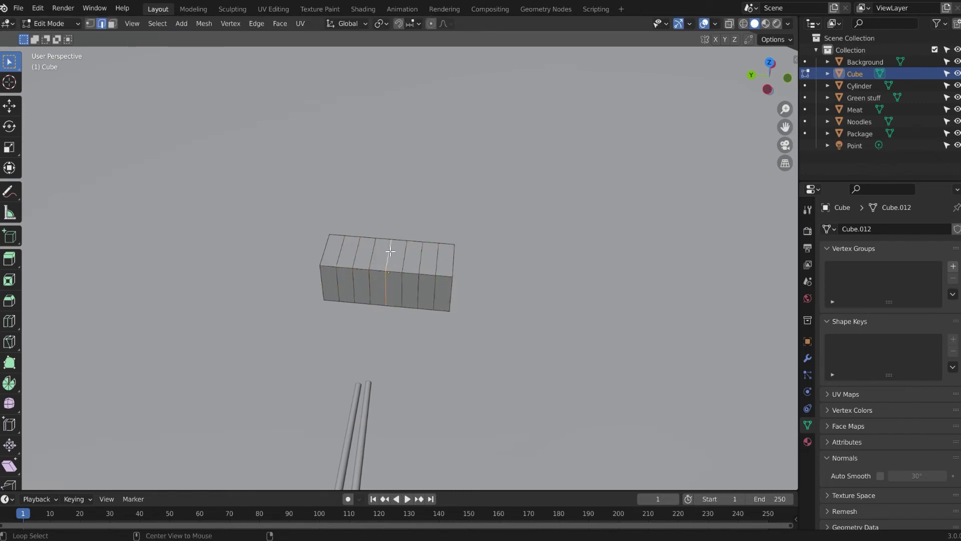
pyautogui.click(432, 24)
pyautogui.press('s')
pyautogui.press('z')
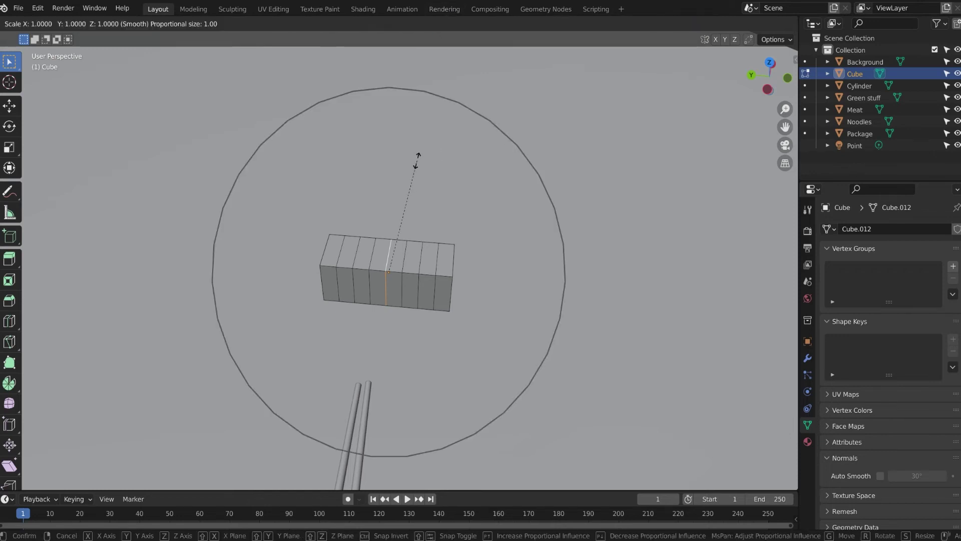
pyautogui.scroll(10, 416, 161)
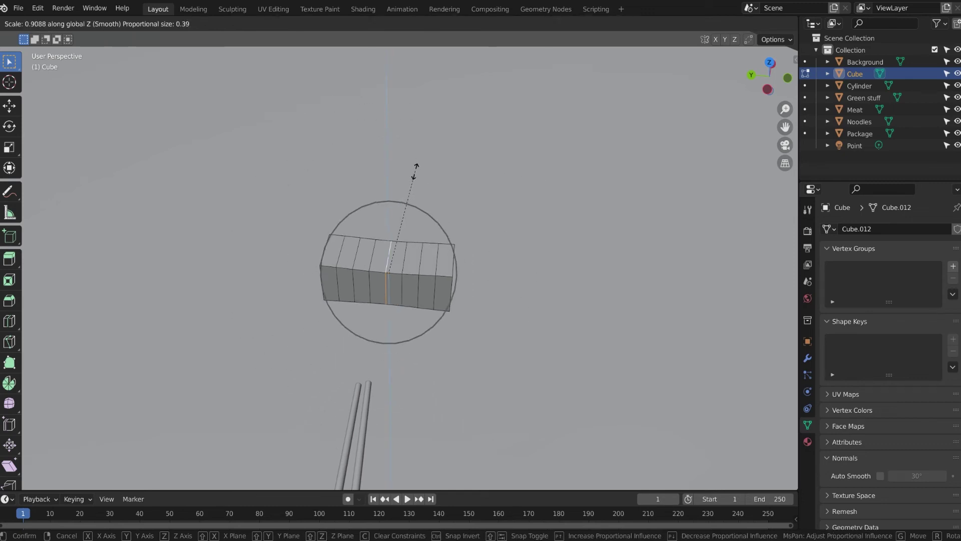
pyautogui.click(395, 245)
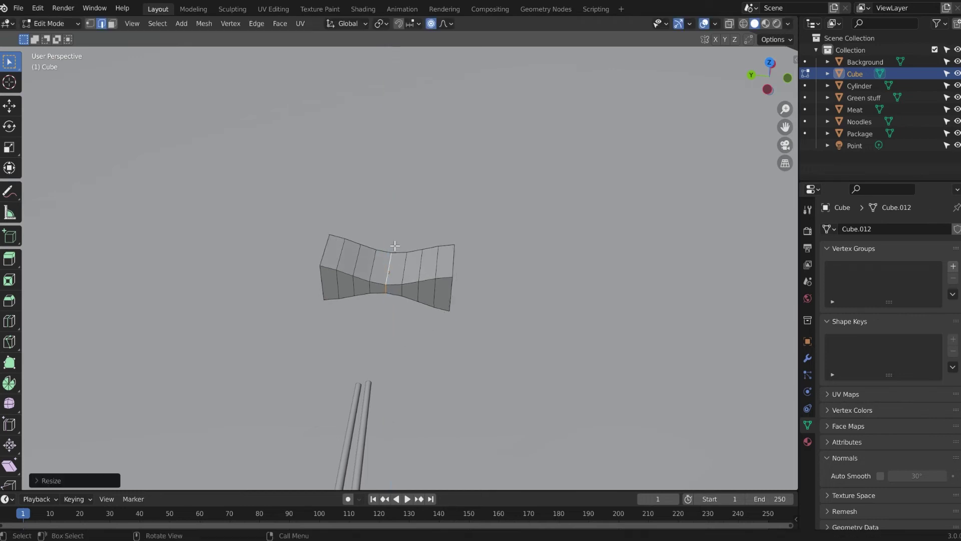
# Step: Select the block's outer edges: the edges around both end faces and the long edges, leaving out the inner loop cuts
pyautogui.click(449, 201)
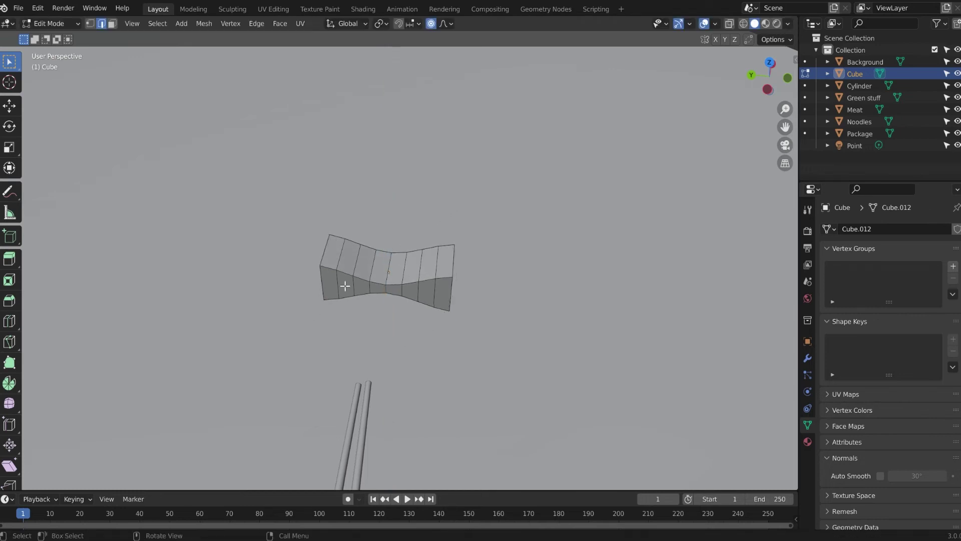
pyautogui.moveTo(323, 305); pyautogui.dragTo(463, 302, button='middle')
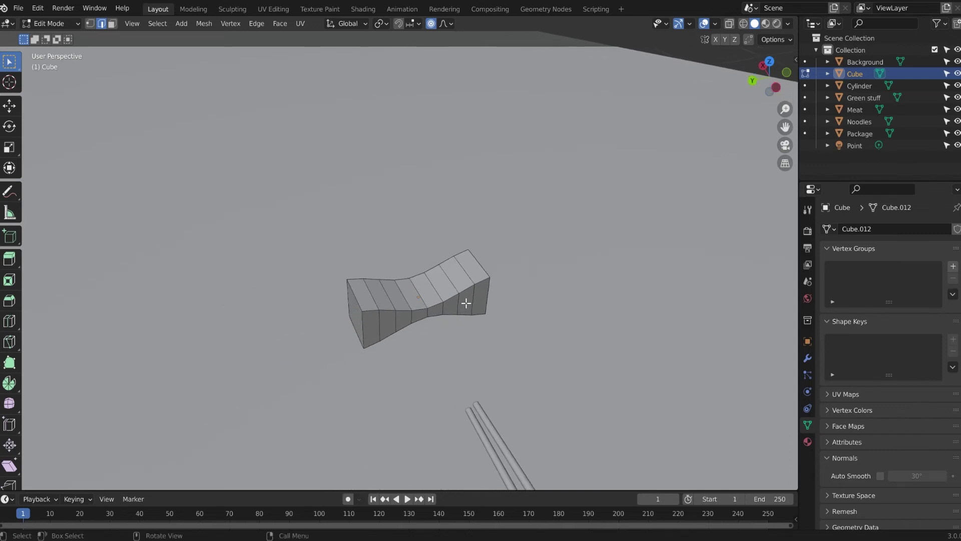
pyautogui.keyDown('alt'); pyautogui.click(362, 331); pyautogui.keyUp('alt')
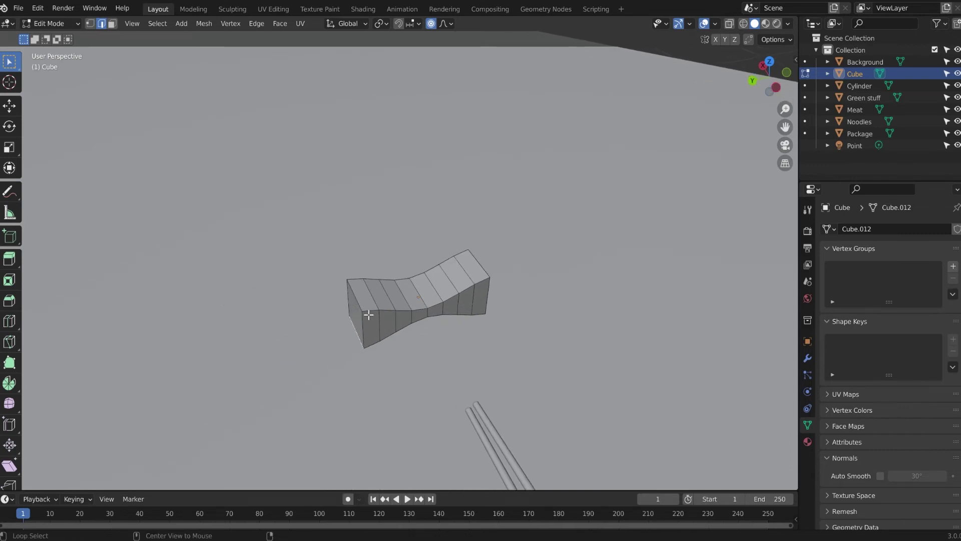
pyautogui.keyDown('alt'); pyautogui.keyDown('shift'); pyautogui.click(345, 297); pyautogui.keyUp('shift'); pyautogui.keyUp('alt')
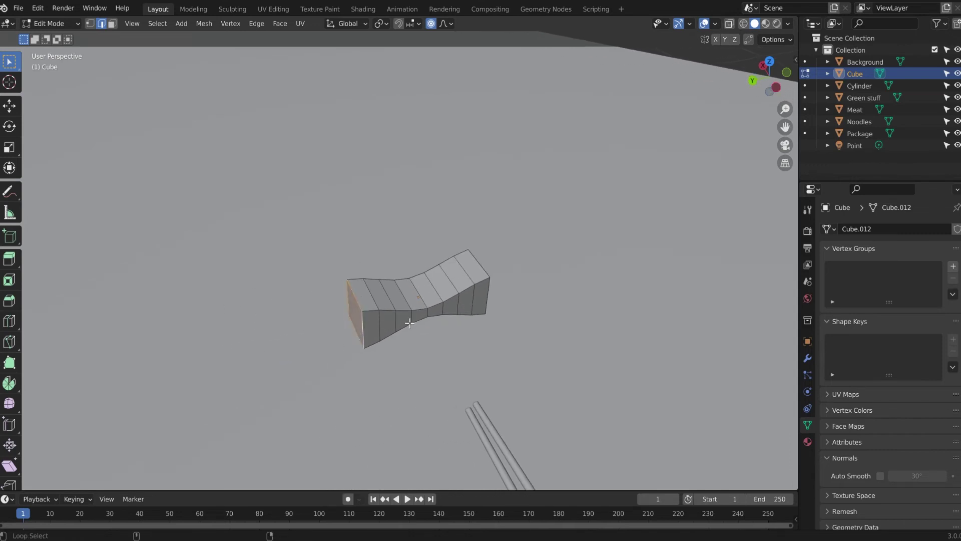
pyautogui.keyDown('alt'); pyautogui.keyDown('shift'); pyautogui.click(374, 310); pyautogui.keyUp('shift'); pyautogui.keyUp('alt')
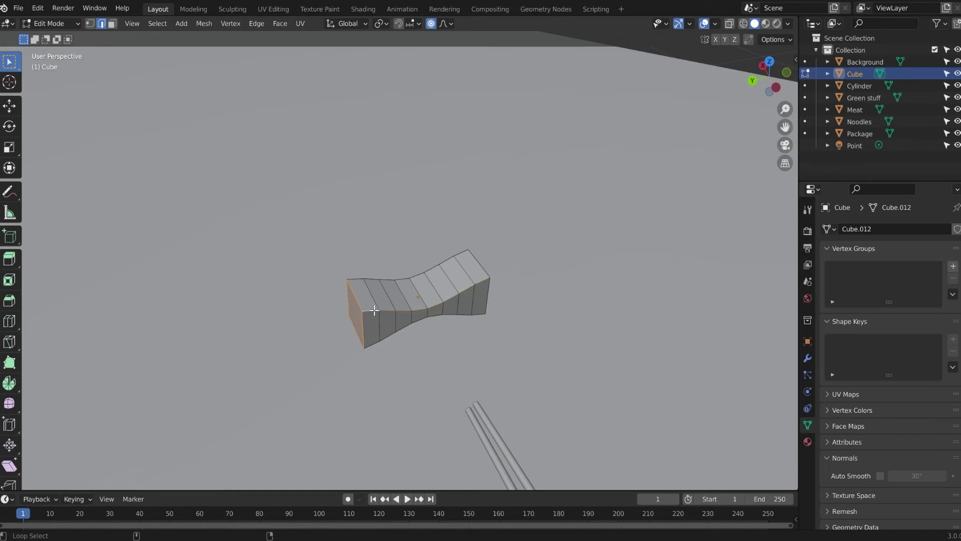
pyautogui.keyDown('alt'); pyautogui.keyDown('shift'); pyautogui.click(356, 279); pyautogui.keyUp('shift'); pyautogui.keyUp('alt')
pyautogui.keyDown('alt'); pyautogui.keyDown('shift'); pyautogui.click(372, 342); pyautogui.keyUp('shift'); pyautogui.keyUp('alt')
pyautogui.moveTo(509, 300); pyautogui.dragTo(510, 381, button='middle')
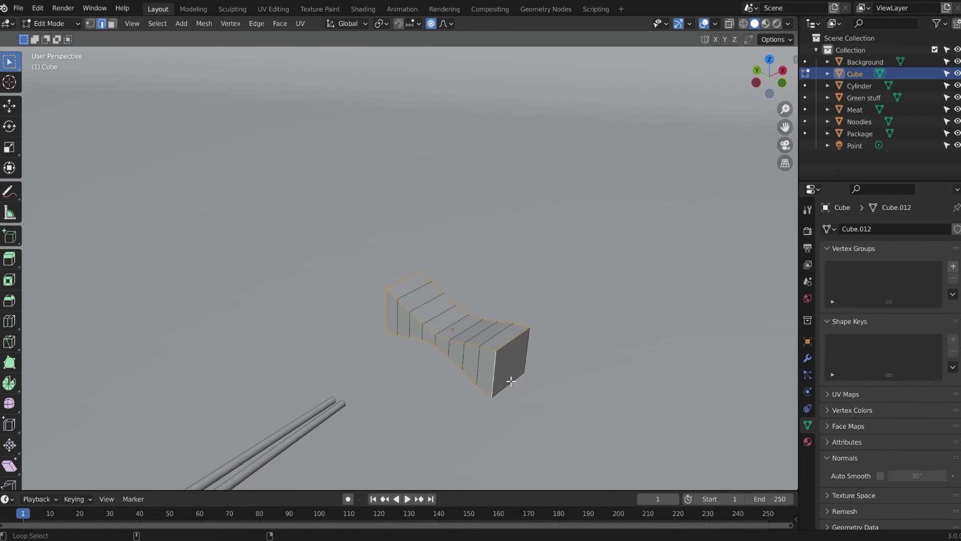
pyautogui.keyDown('alt'); pyautogui.moveTo(511, 381); pyautogui.dragTo(452, 334, button='middle'); pyautogui.keyUp('alt')
pyautogui.press('KP_Decimal')
pyautogui.moveTo(575, 380); pyautogui.dragTo(163, 279, button='middle')
pyautogui.scroll(5, 601, 329)
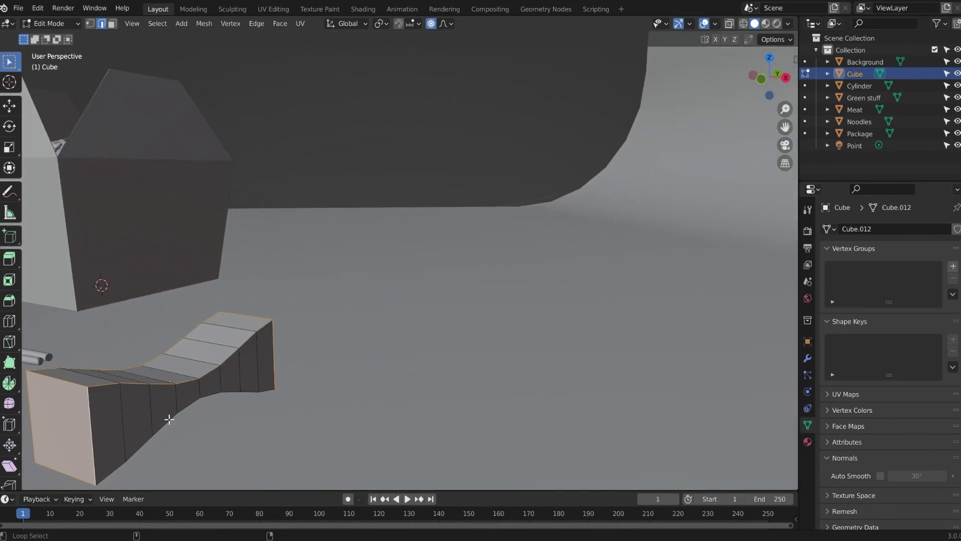
pyautogui.moveTo(271, 407); pyautogui.dragTo(368, 349, button='middle')
pyautogui.scroll(2, 358, 393)
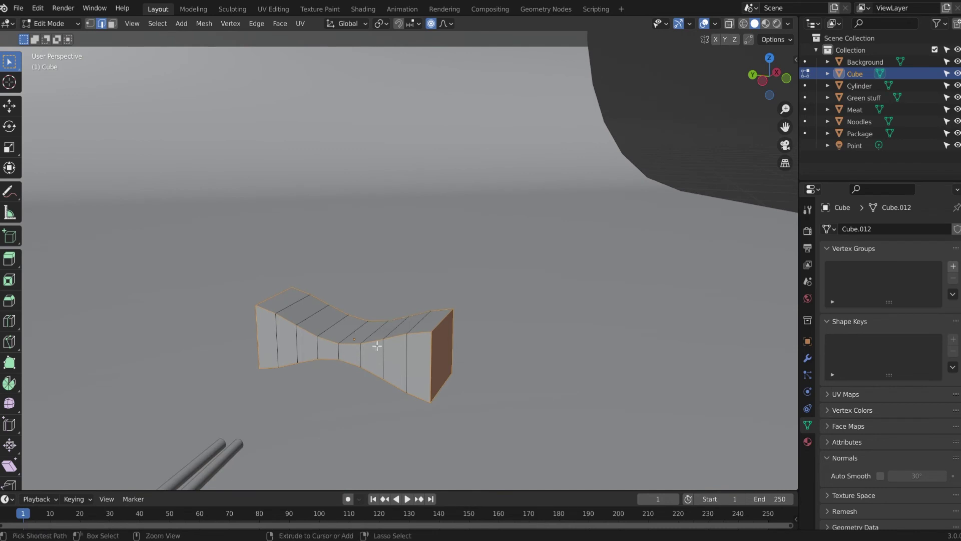
# Step: Apply all transforms to the block in Object Mode, abandoning the bevel started on its outer edges
pyautogui.hotkey('ctrl', 'b')
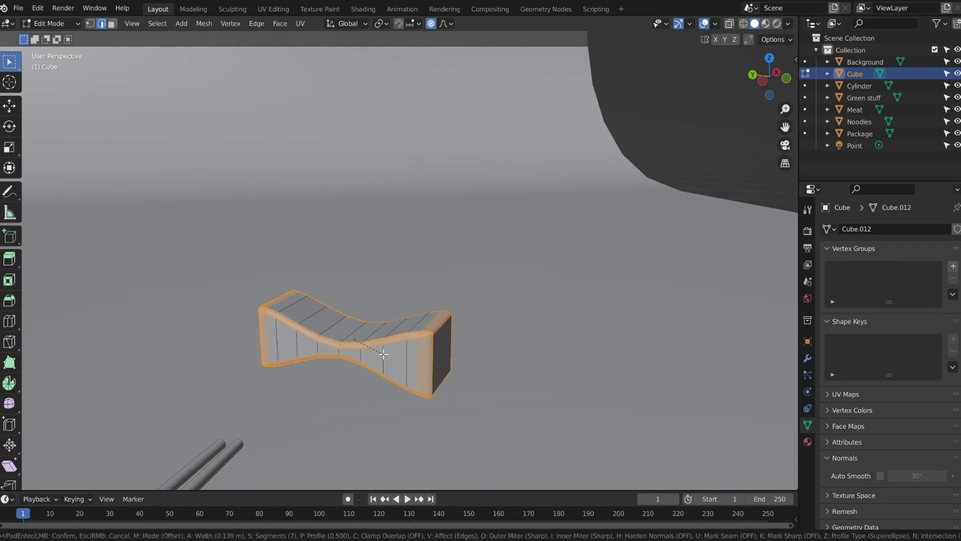
pyautogui.press('Escape')
pyautogui.press('Tab')
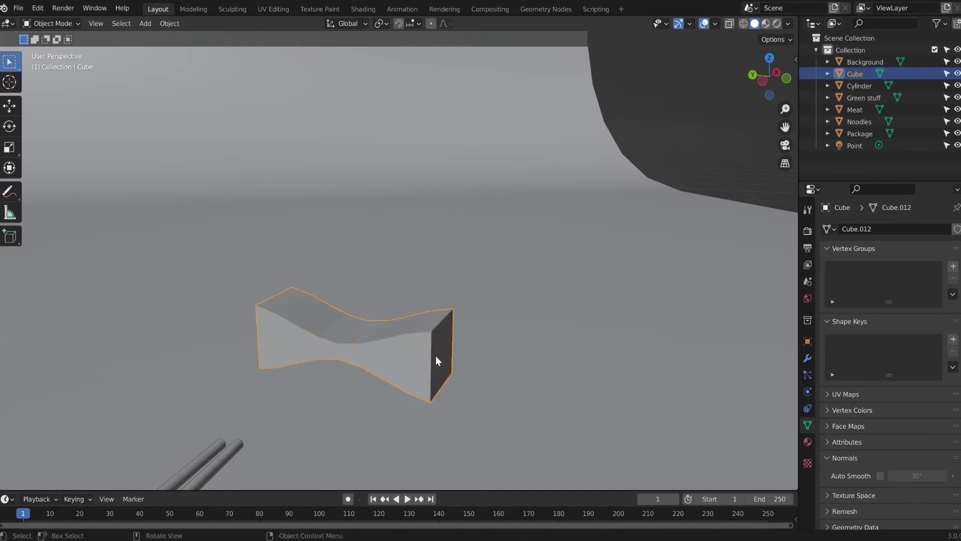
pyautogui.hotkey('ctrl', 'a')
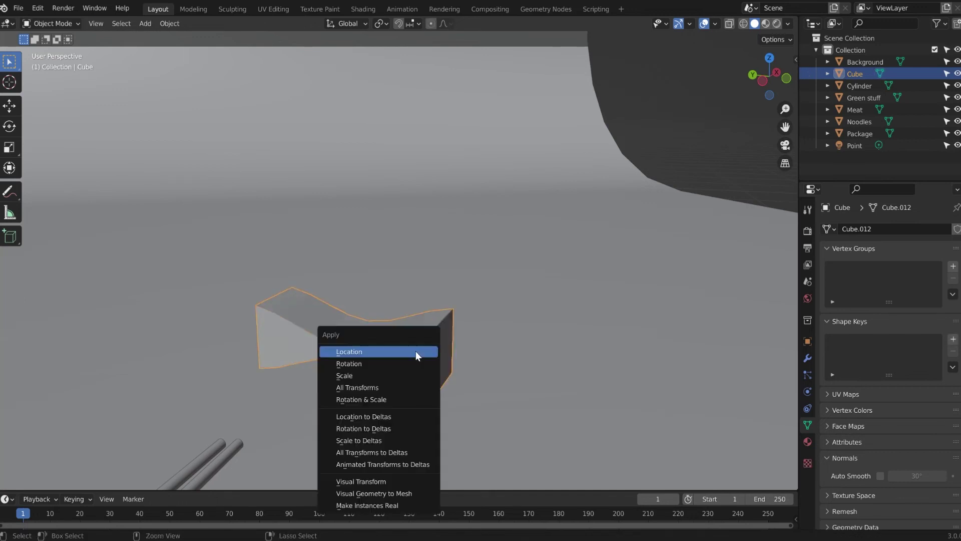
pyautogui.click(387, 384)
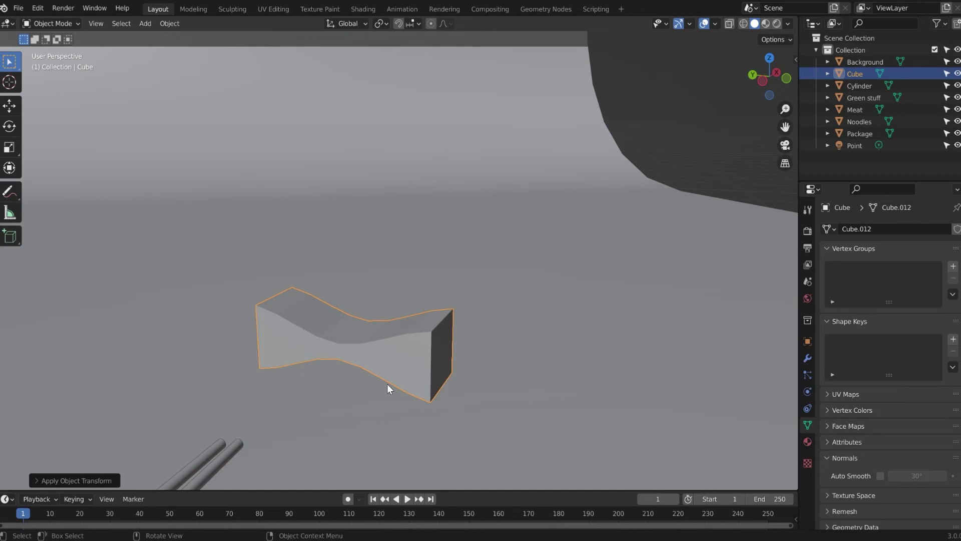
# Step: Bevel the block's selected outer edges with a width of about 0.015 m and three segments
pyautogui.press('Tab')
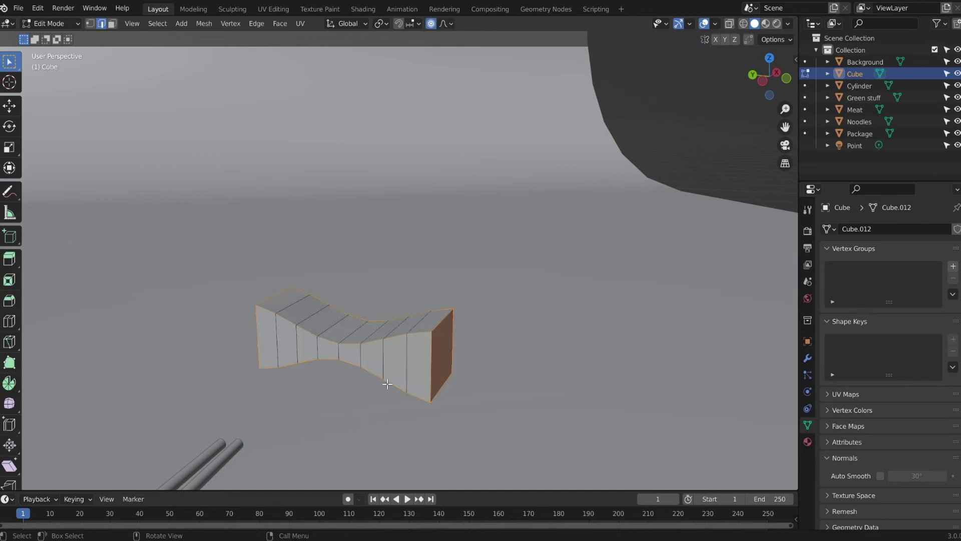
pyautogui.hotkey('ctrl', 'b')
pyautogui.click(448, 354)
pyautogui.press('a')
pyautogui.hotkey('ctrl', 'b')
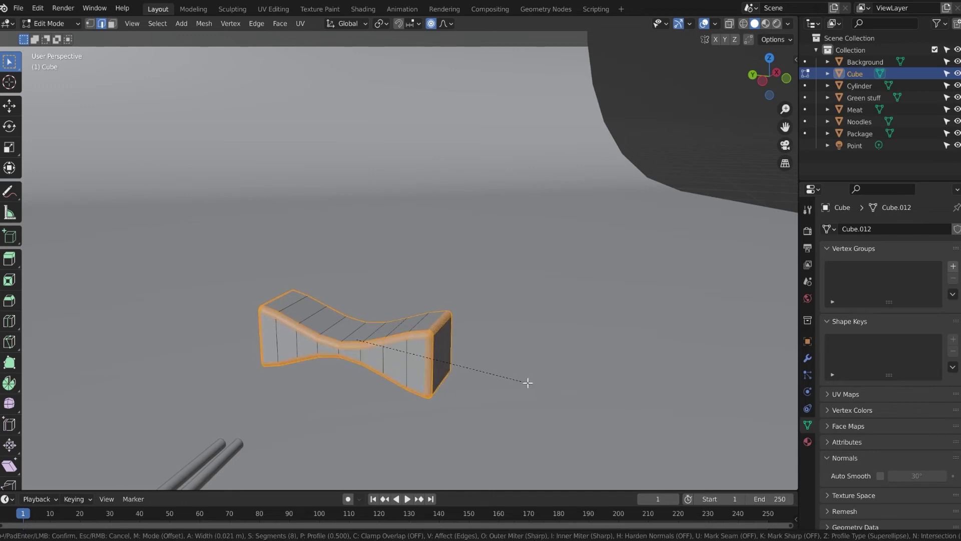
pyautogui.scroll(-3, 528, 383)
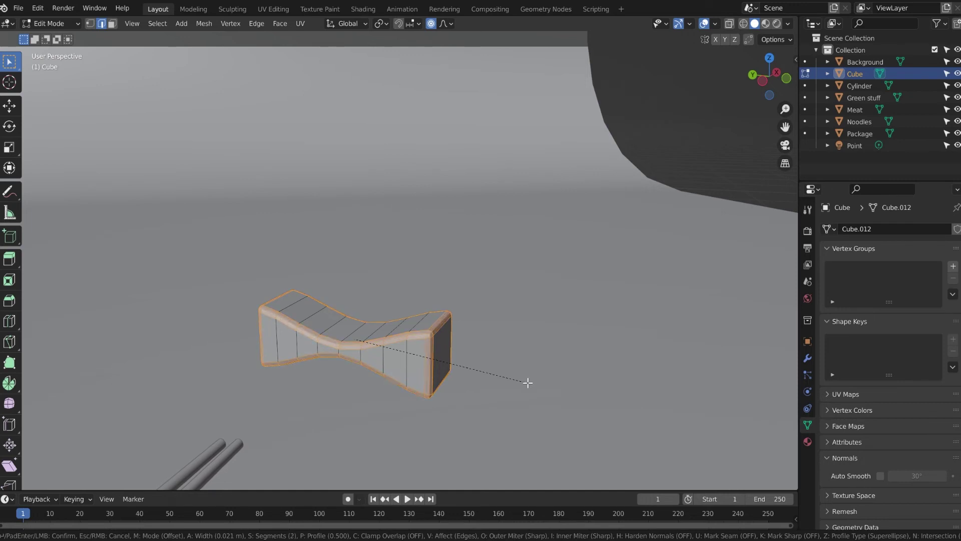
pyautogui.scroll(1, 527, 383)
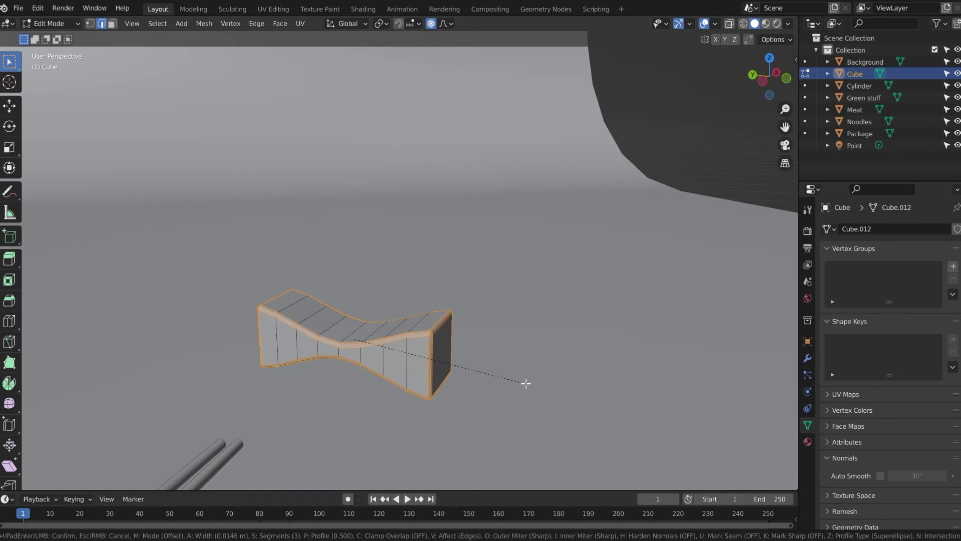
pyautogui.click(527, 382)
# Step: Shade the chopstick rest smooth and enable Auto Smooth for its normals at 30°
pyautogui.press('Tab')
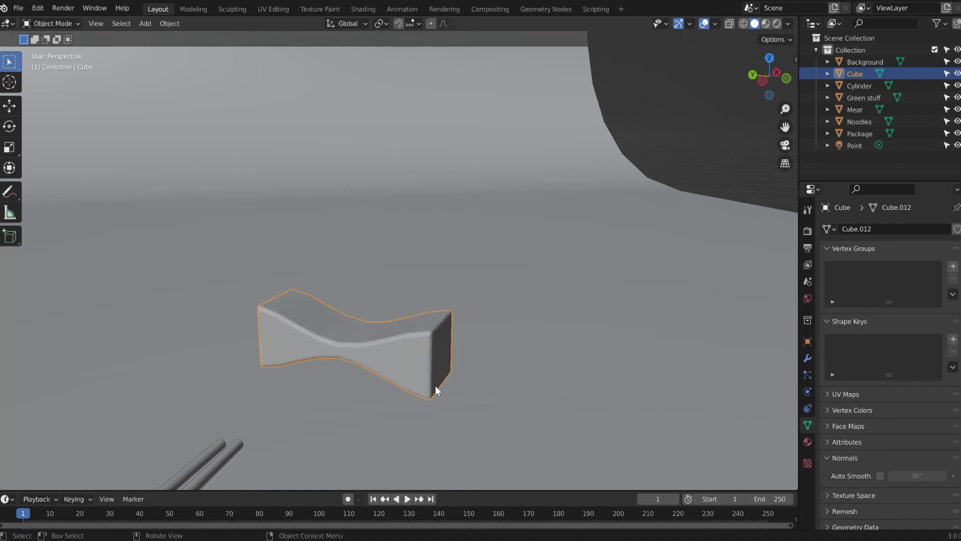
pyautogui.rightClick(398, 351)
pyautogui.click(339, 324)
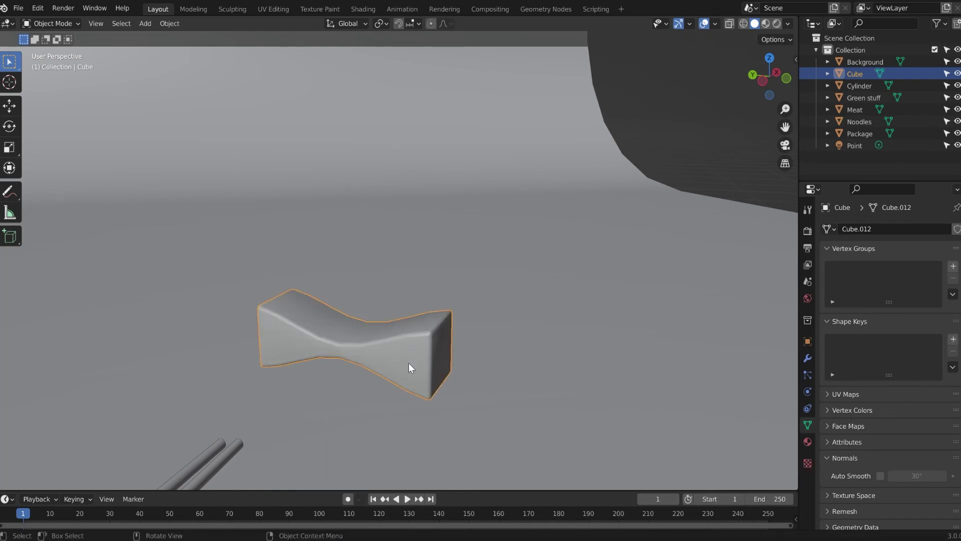
pyautogui.click(880, 475)
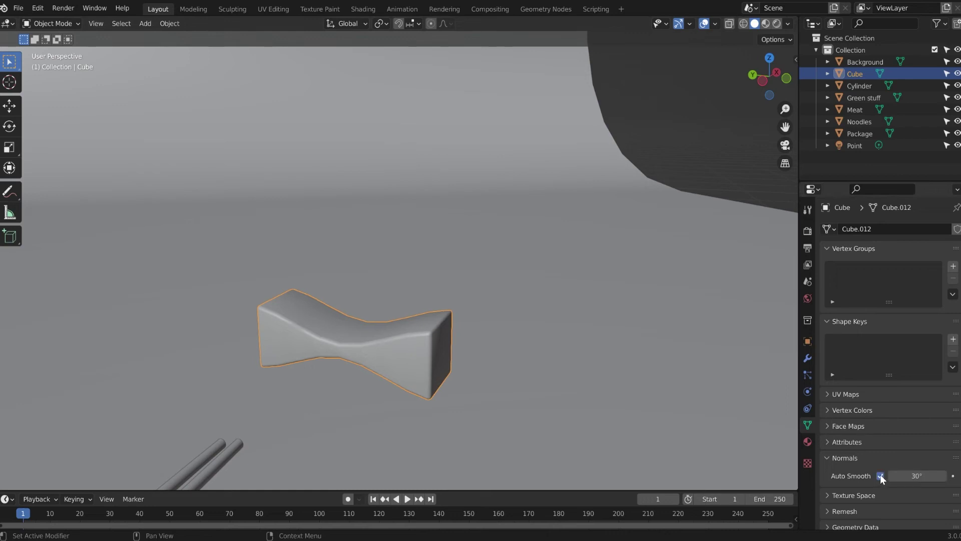
pyautogui.moveTo(419, 339)
pyautogui.mouseDown(button='middle')
pyautogui.moveTo(492, 393)
pyautogui.moveTo(617, 371)
pyautogui.moveTo(447, 369)
pyautogui.moveTo(428, 335)
pyautogui.mouseUp(button='middle')
pyautogui.scroll(-6, 429, 335)
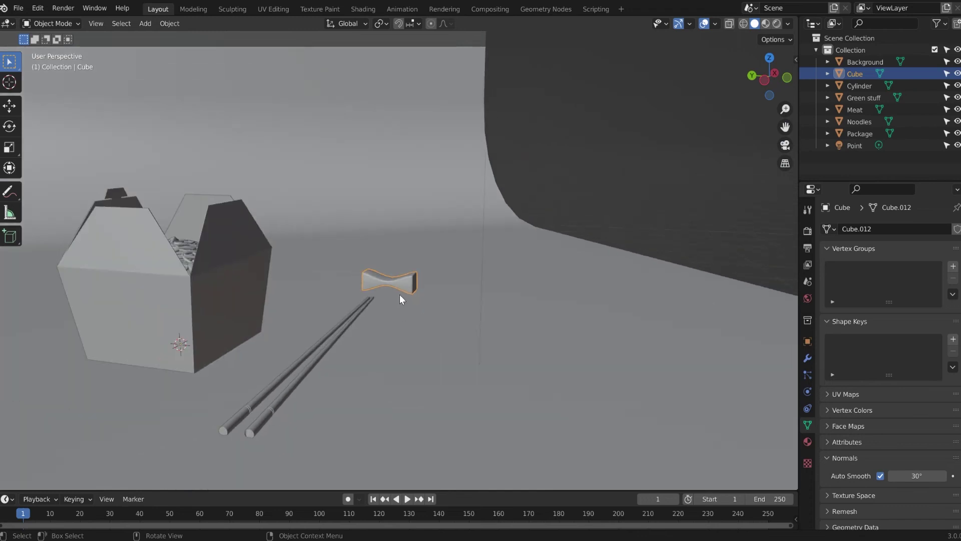
pyautogui.moveTo(399, 294)
pyautogui.mouseDown(button='middle')
pyautogui.moveTo(386, 284)
pyautogui.moveTo(386, 304)
pyautogui.mouseUp(button='middle')
pyautogui.scroll(5, 302, 302)
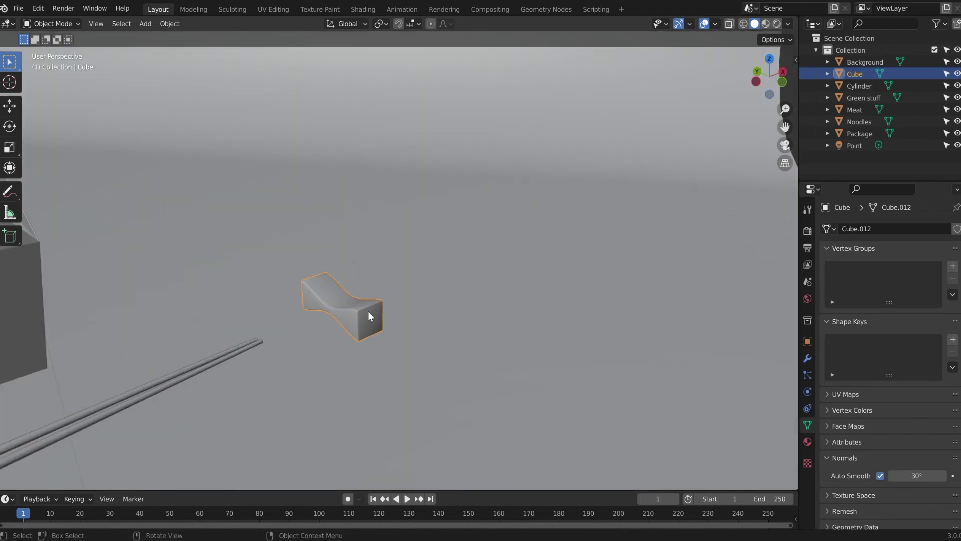
pyautogui.press('g')
pyautogui.press('x')
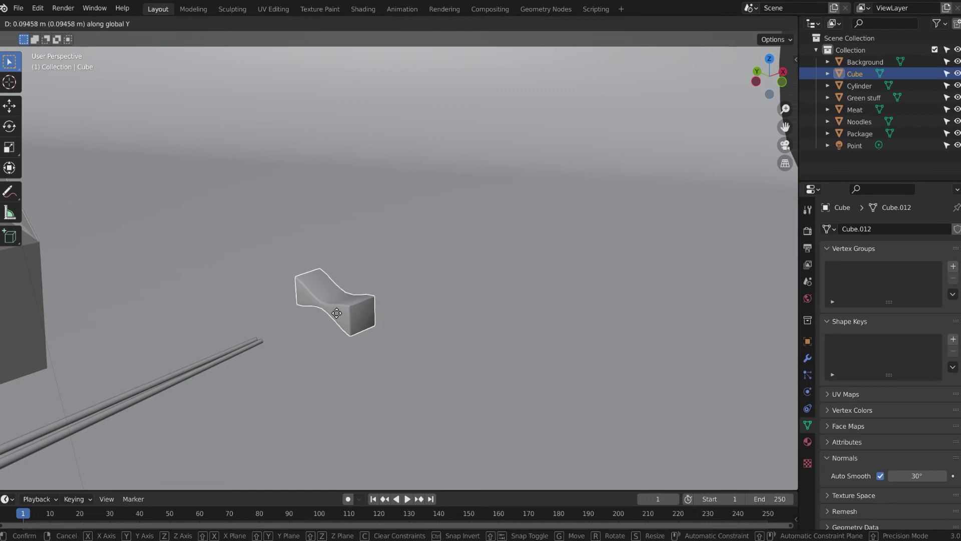
pyautogui.rightClick(319, 317)
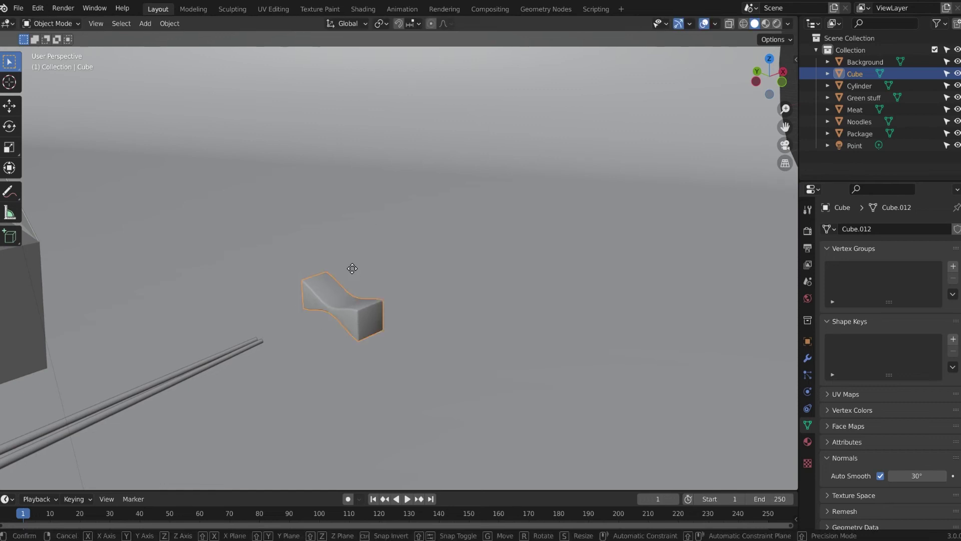
# Step: Move the rest about 0.8 m along negative global X under the chopsticks' thin tips, and lower it about 0.07 m along global Z
pyautogui.press('g')
pyautogui.press('x')
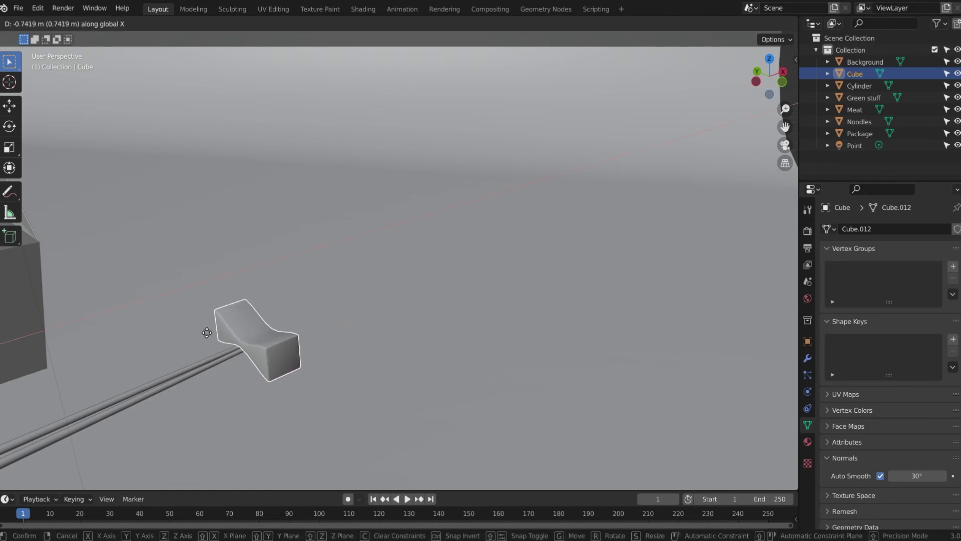
pyautogui.click(193, 332)
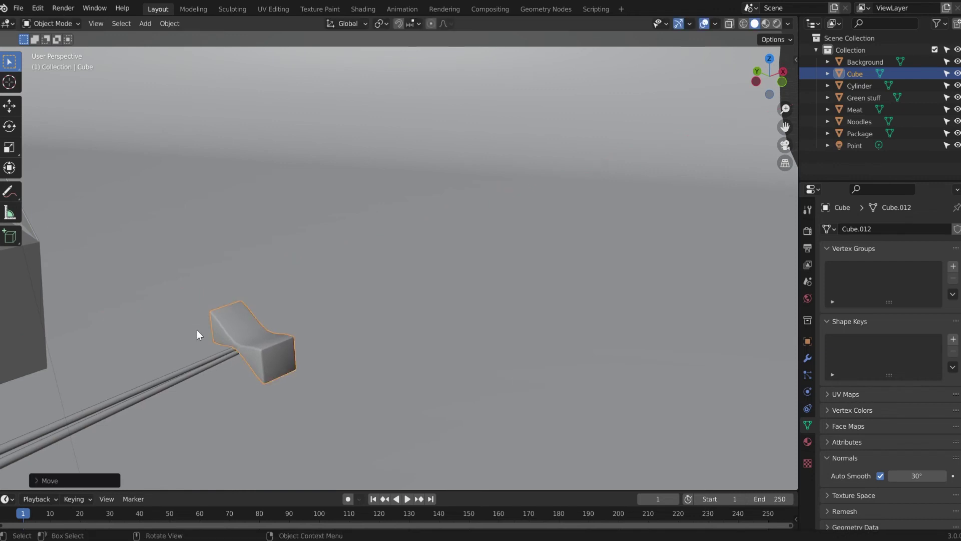
pyautogui.press('g')
pyautogui.press('z')
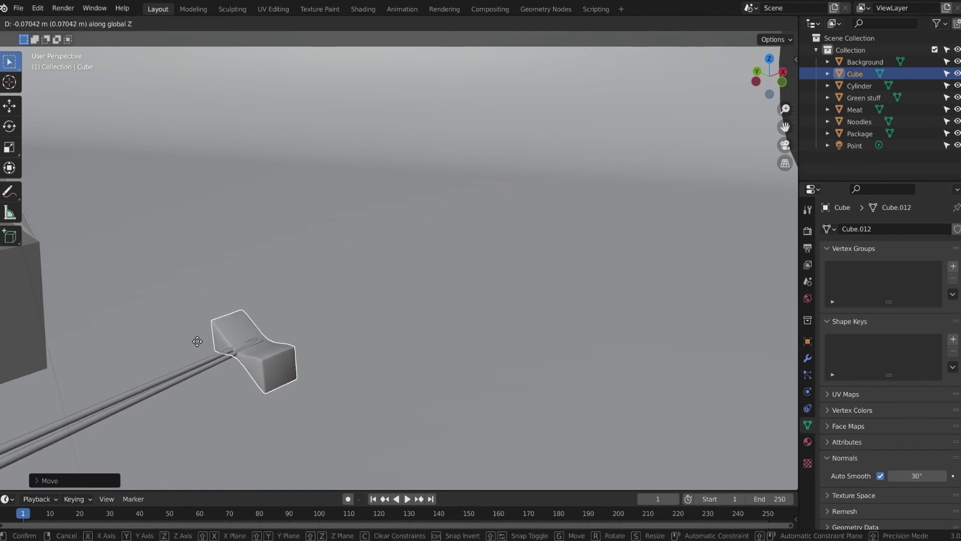
pyautogui.click(197, 342)
# Step: Raise the rest by a few millimetres along global Z so its underside sits on the floor
pyautogui.keyDown('shift'); pyautogui.moveTo(281, 362); pyautogui.dragTo(392, 217, button='middle'); pyautogui.keyUp('shift')
pyautogui.scroll(6, 392, 217)
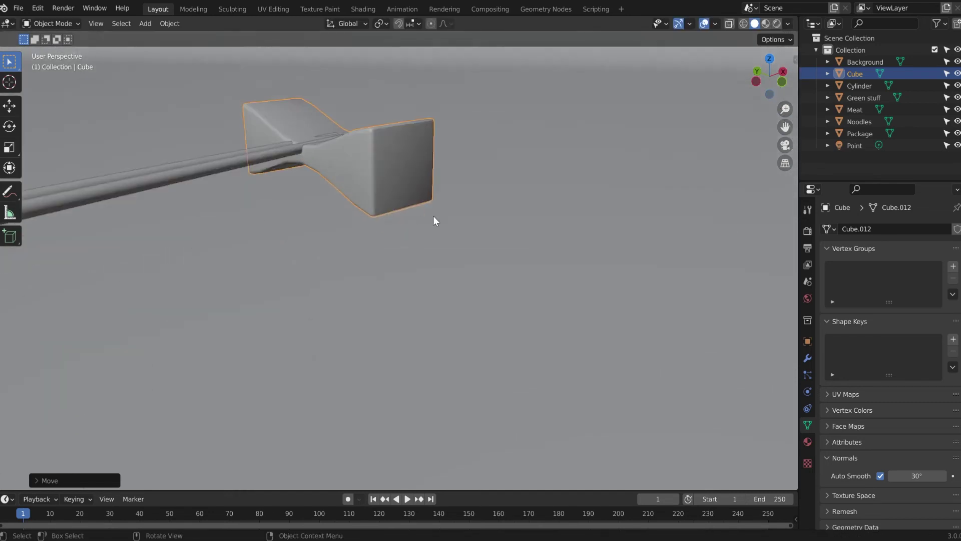
pyautogui.press('g')
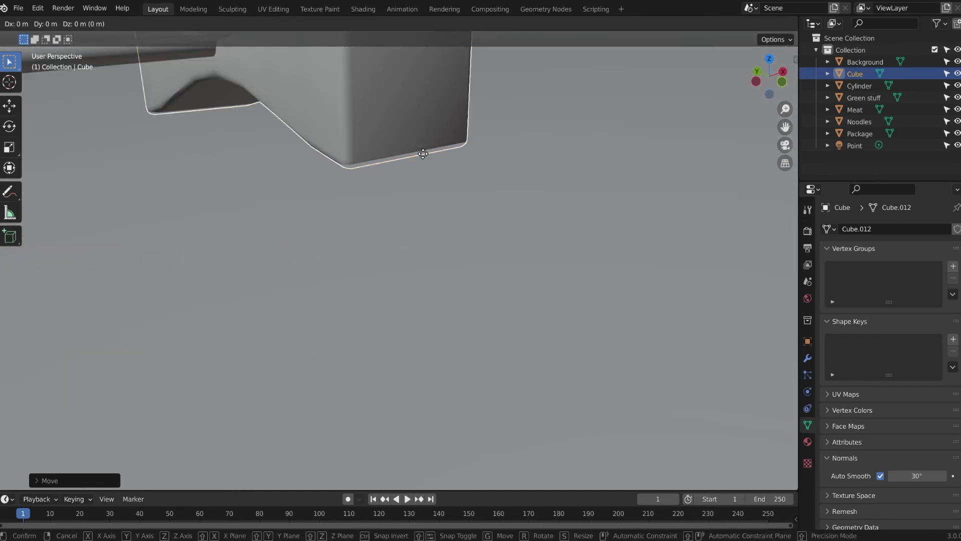
pyautogui.press('z')
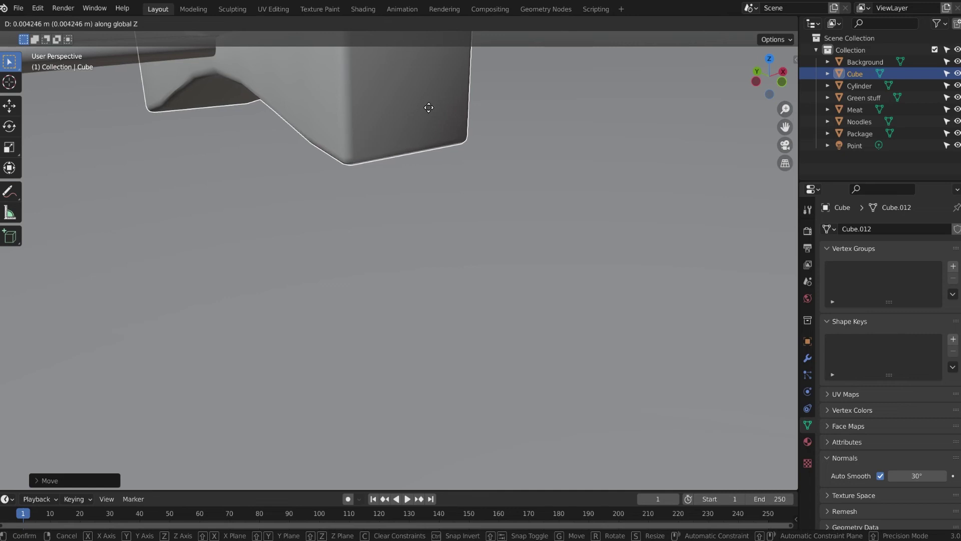
pyautogui.click(430, 127)
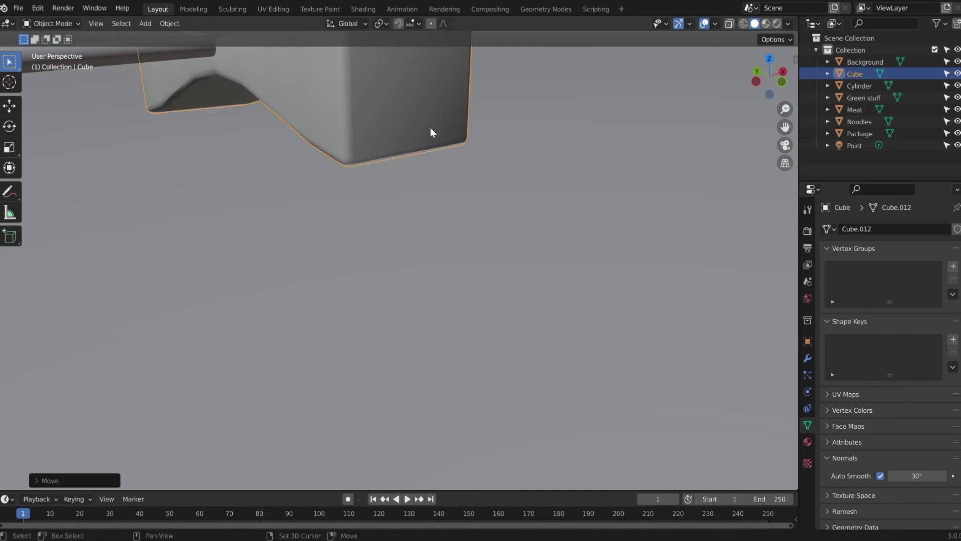
# Step: Rotate the chopsticks around their local X axis so their thin tips lift towards the dip of the rest
pyautogui.keyDown('shift'); pyautogui.moveTo(299, 161); pyautogui.dragTo(353, 217, button='middle'); pyautogui.keyUp('shift')
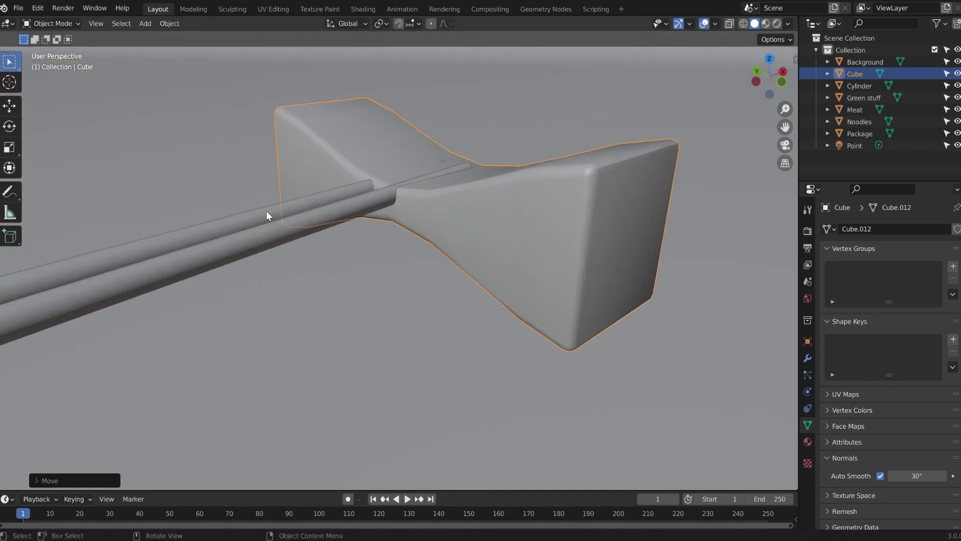
pyautogui.click(358, 226)
pyautogui.scroll(-8, 356, 232)
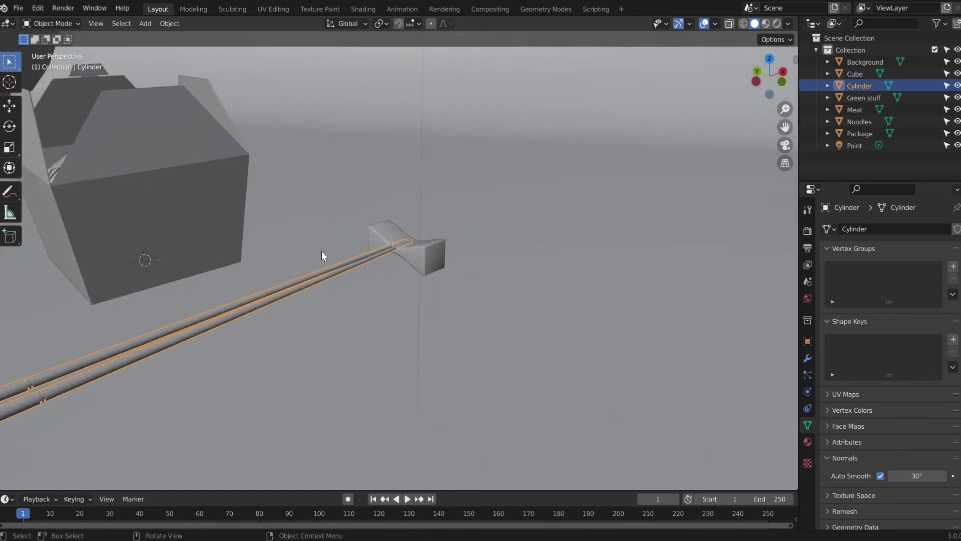
pyautogui.moveTo(321, 250); pyautogui.dragTo(287, 245, button='middle')
pyautogui.press('r')
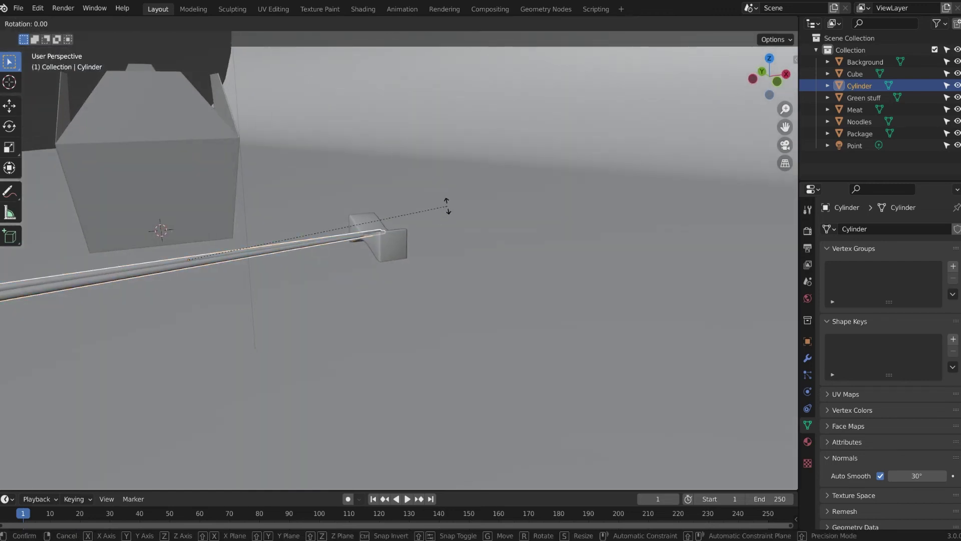
pyautogui.press('x')
pyautogui.press('x')
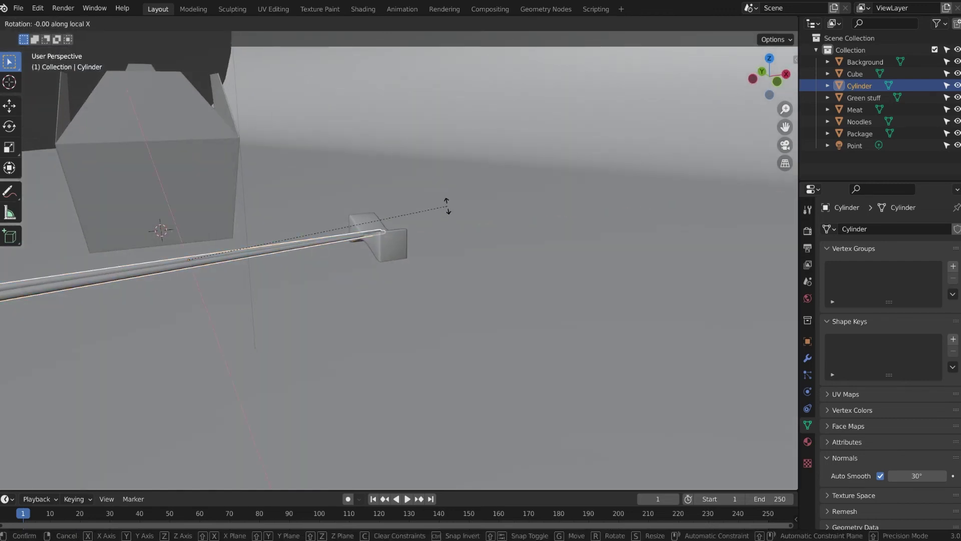
pyautogui.click(325, 161)
pyautogui.scroll(6, 424, 177)
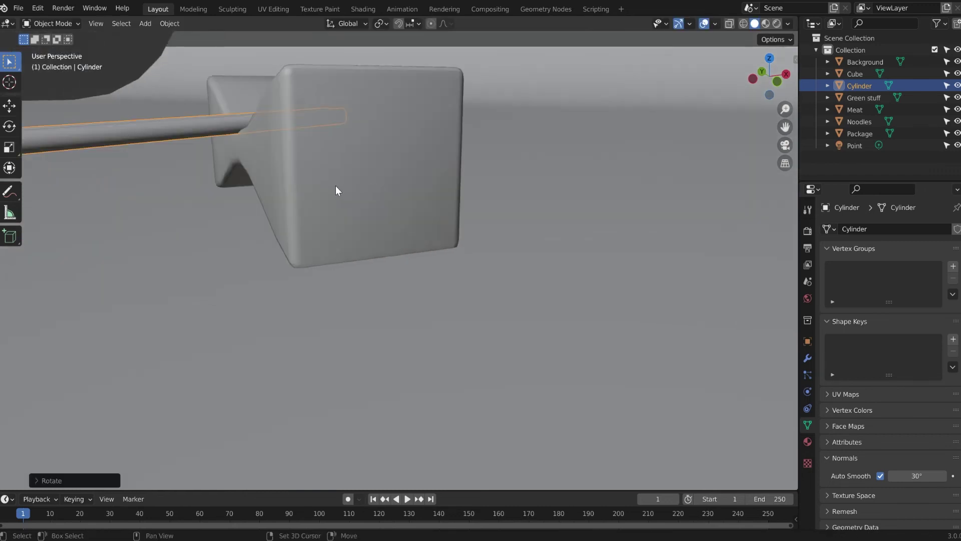
# Step: Raise the chopsticks slightly along global Z so their thick ends no longer sink into the floor
pyautogui.moveTo(335, 187); pyautogui.dragTo(466, 313, button='middle')
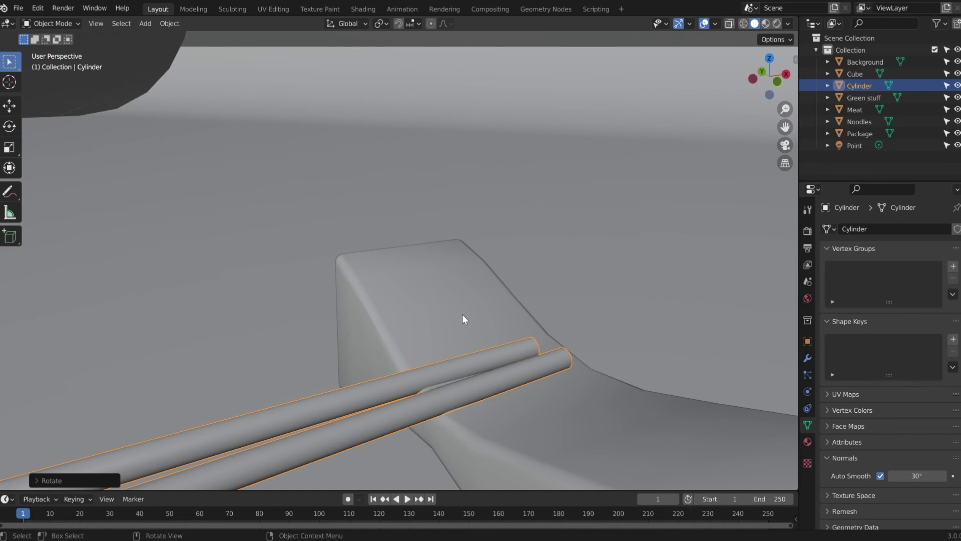
pyautogui.scroll(-6, 461, 313)
pyautogui.moveTo(447, 323); pyautogui.dragTo(391, 324, button='middle')
pyautogui.scroll(5, 390, 336)
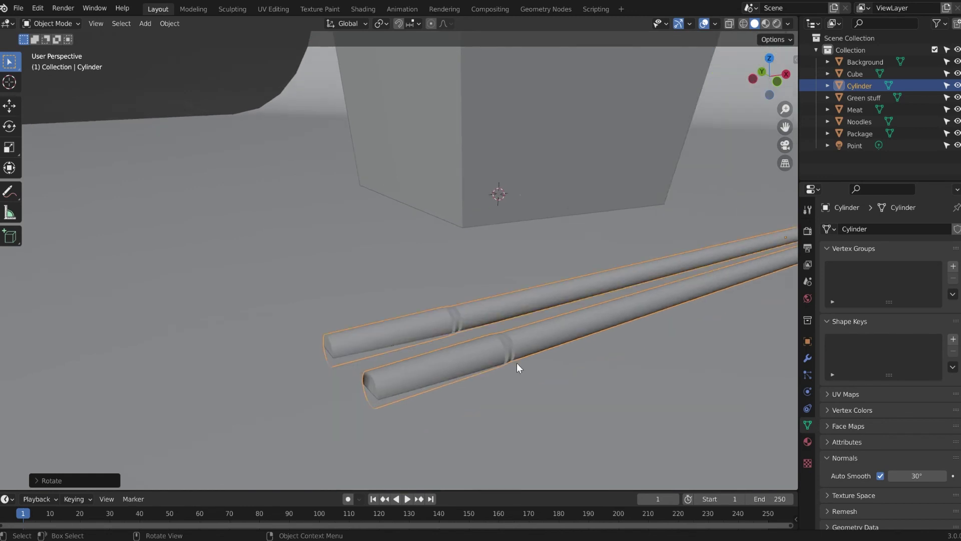
pyautogui.scroll(-3, 520, 364)
pyautogui.moveTo(524, 368); pyautogui.dragTo(425, 379, button='middle')
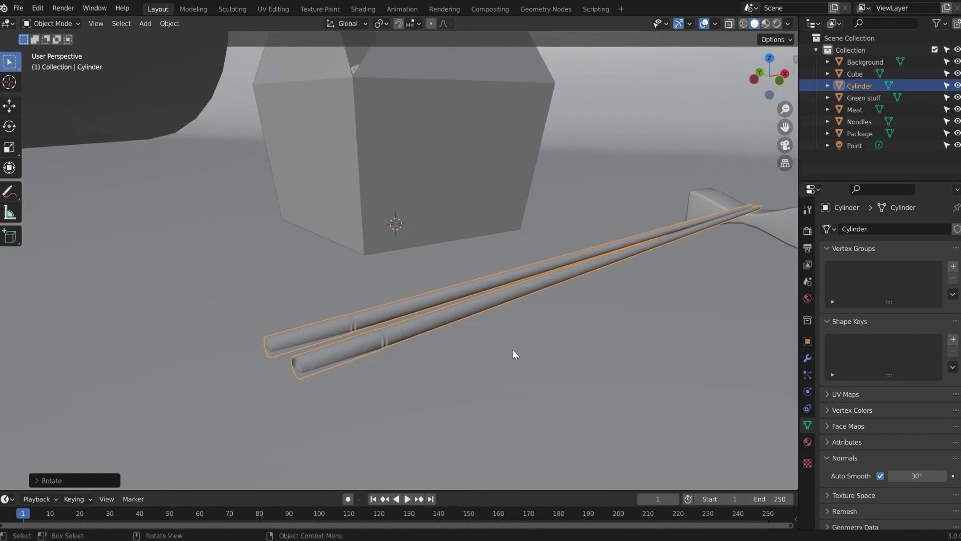
pyautogui.press('g')
pyautogui.press('z')
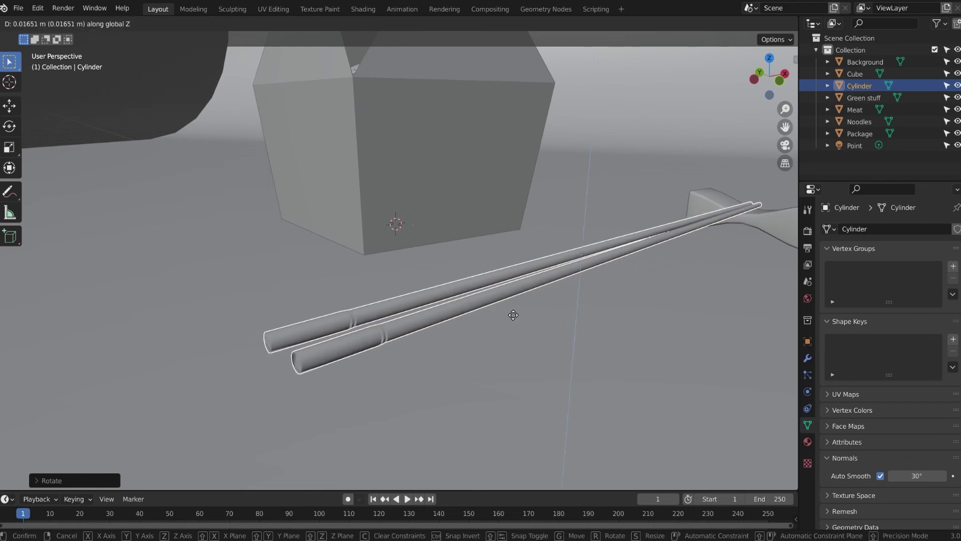
pyautogui.click(516, 291)
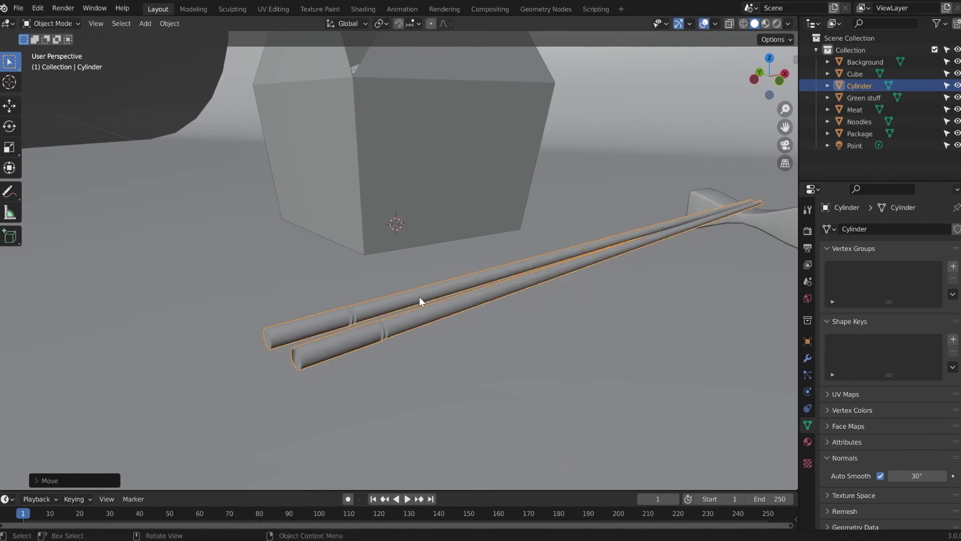
# Step: Rotate the chopsticks about -1° around their local X axis so their thin tips settle into the dip of the rest
pyautogui.moveTo(377, 355); pyautogui.dragTo(233, 353, button='middle')
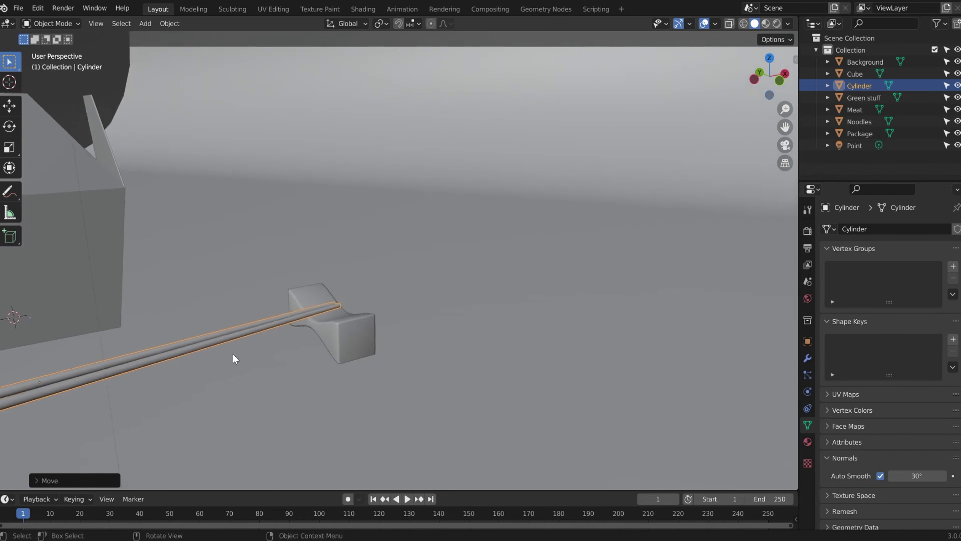
pyautogui.scroll(4, 230, 352)
pyautogui.scroll(-4, 257, 271)
pyautogui.moveTo(257, 271); pyautogui.dragTo(270, 273, button='middle')
pyautogui.scroll(4, 266, 301)
pyautogui.scroll(-4, 266, 302)
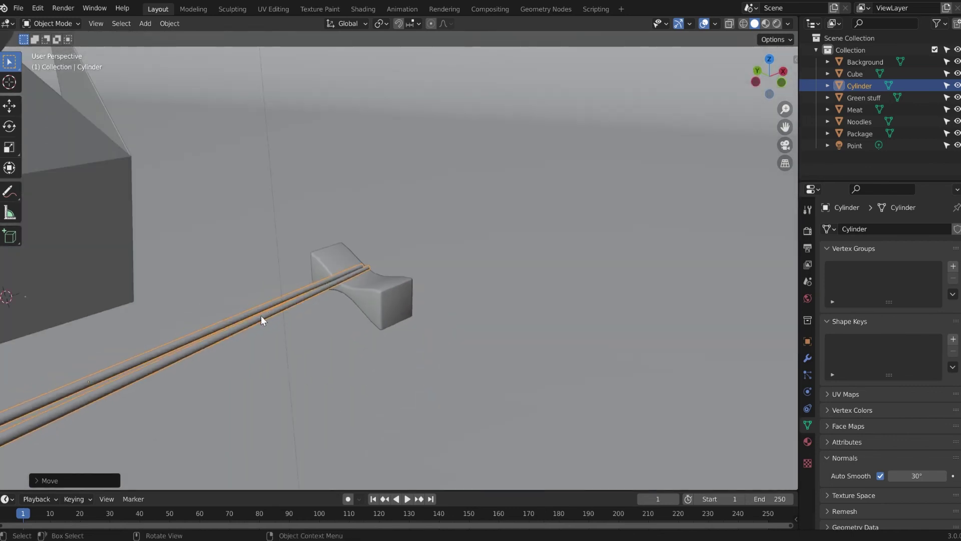
pyautogui.press('r')
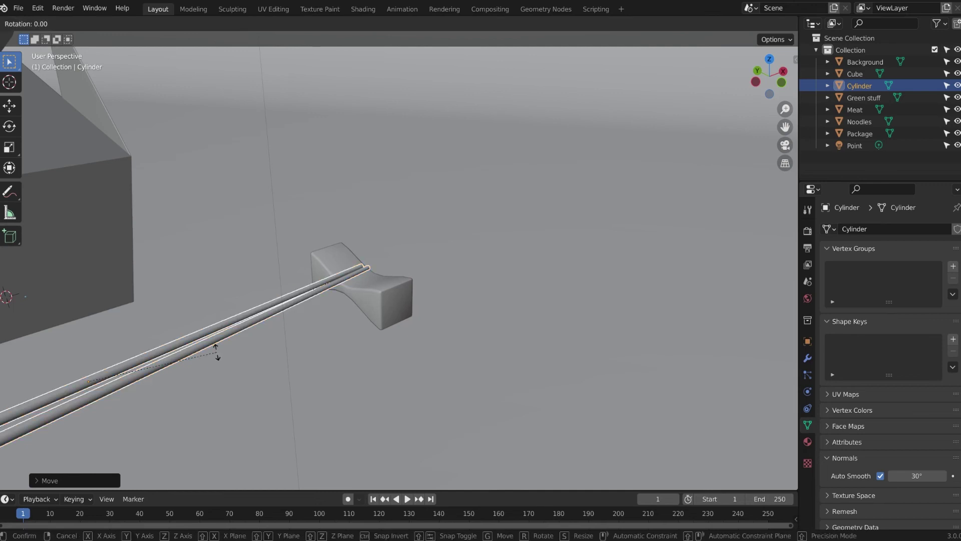
pyautogui.press('x')
pyautogui.press('x')
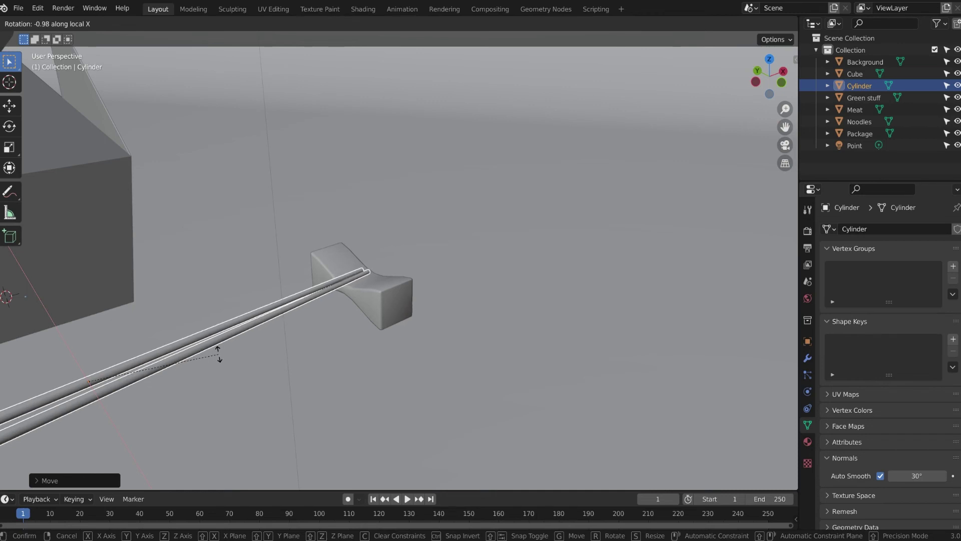
pyautogui.click(219, 361)
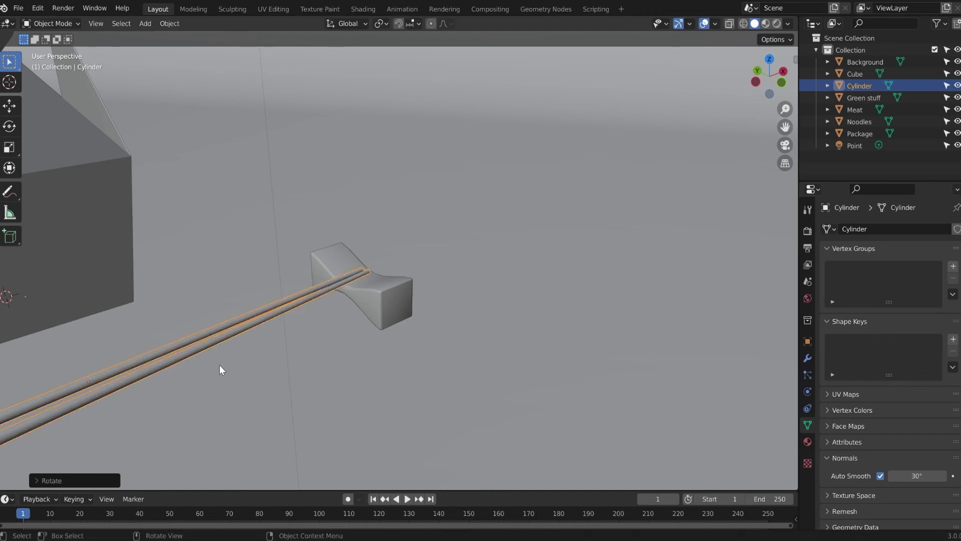
# Step: Select the chopstick rest along with the chopsticks and nudge both very slightly along global Z
pyautogui.moveTo(217, 363); pyautogui.dragTo(422, 238, button='middle')
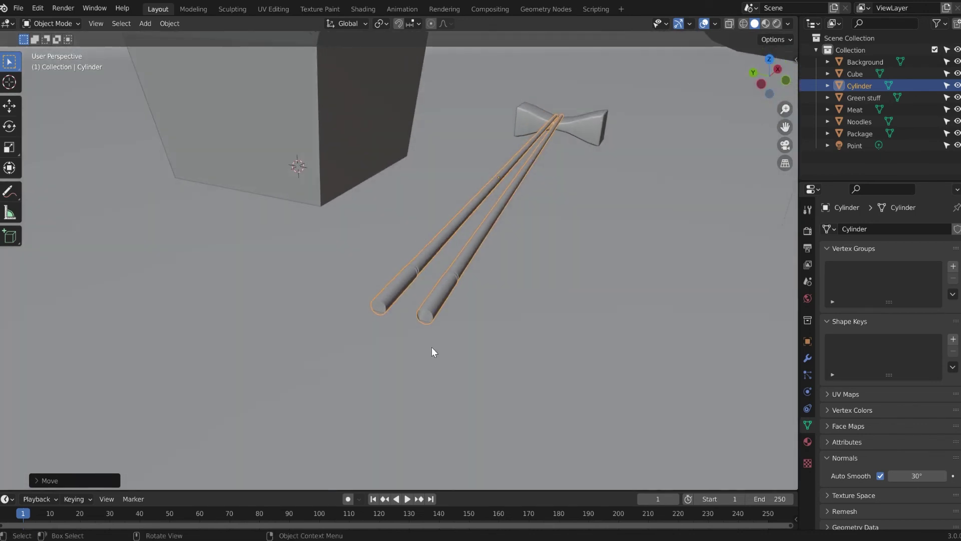
pyautogui.keyDown('shift'); pyautogui.moveTo(454, 313); pyautogui.dragTo(283, 353, button='middle'); pyautogui.keyUp('shift')
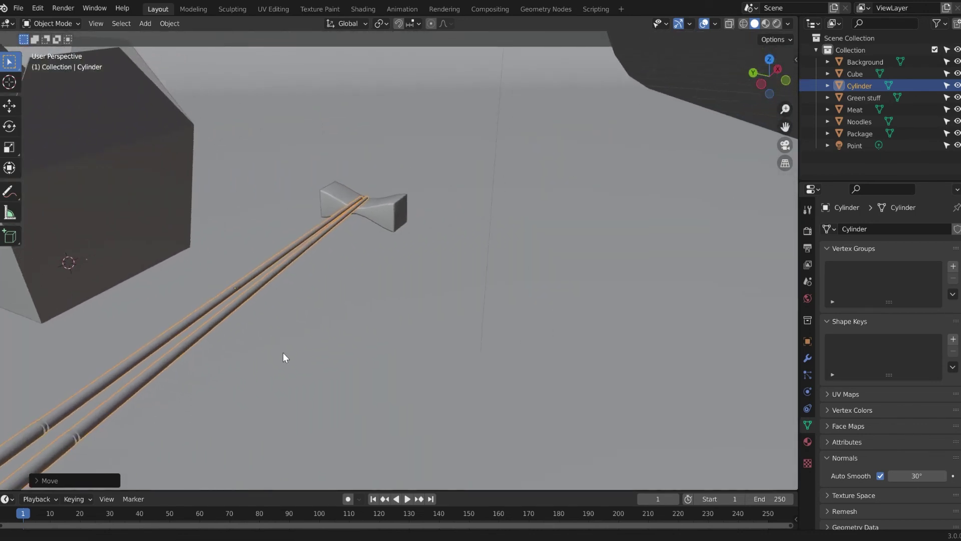
pyautogui.keyDown('shift'); pyautogui.click(389, 215); pyautogui.keyUp('shift')
pyautogui.press('g')
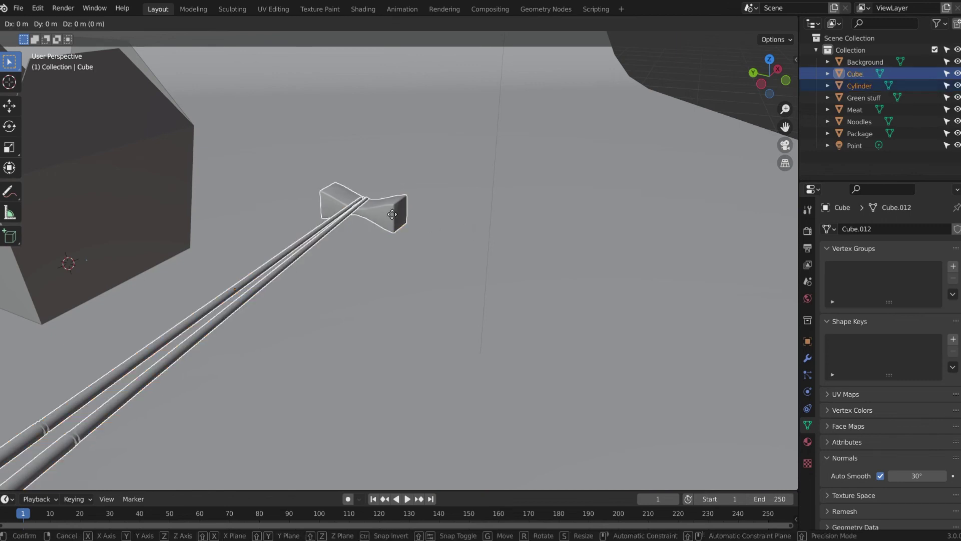
pyautogui.press('z')
pyautogui.click(384, 237)
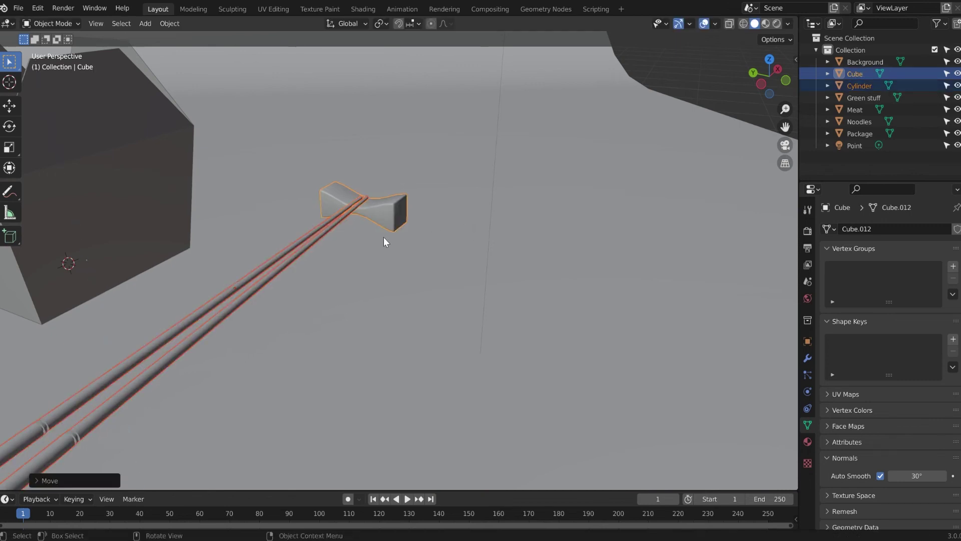
# Step: Fine-tune the height of the chopsticks alone along global Z so they rest cleanly on their support
pyautogui.click(330, 233)
pyautogui.press('g')
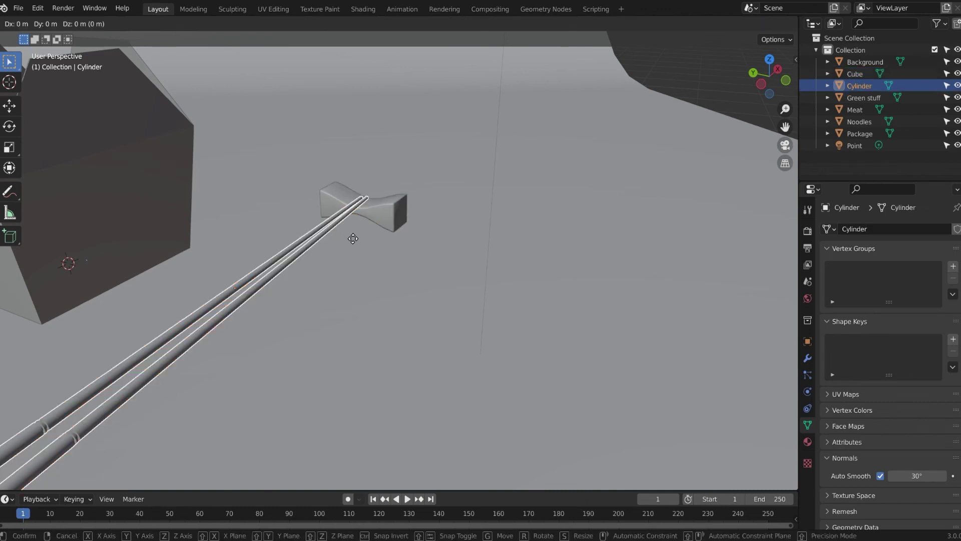
pyautogui.press('z')
pyautogui.click(353, 229)
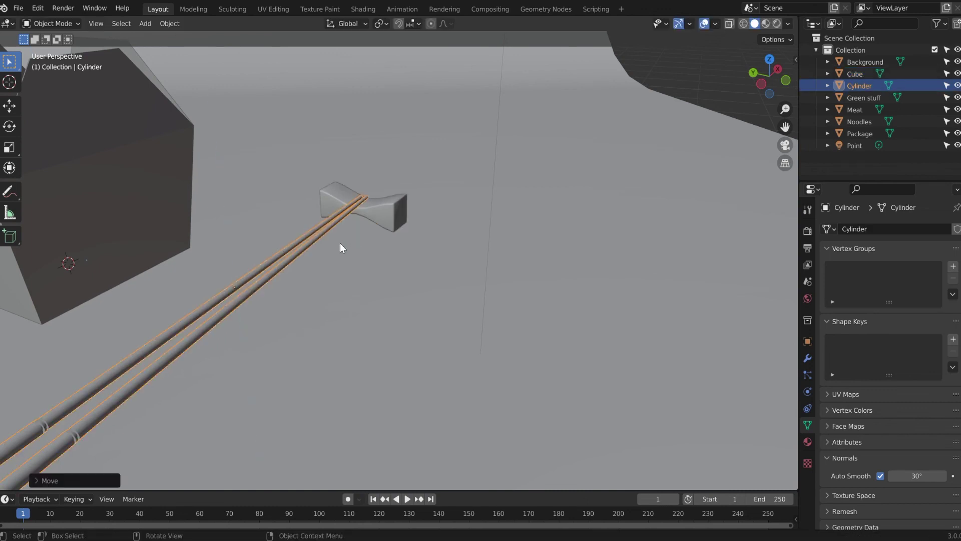
pyautogui.scroll(-3, 326, 281)
# Step: Add a camera to the scene with nothing else selected, and make it the selected object
pyautogui.click(560, 222)
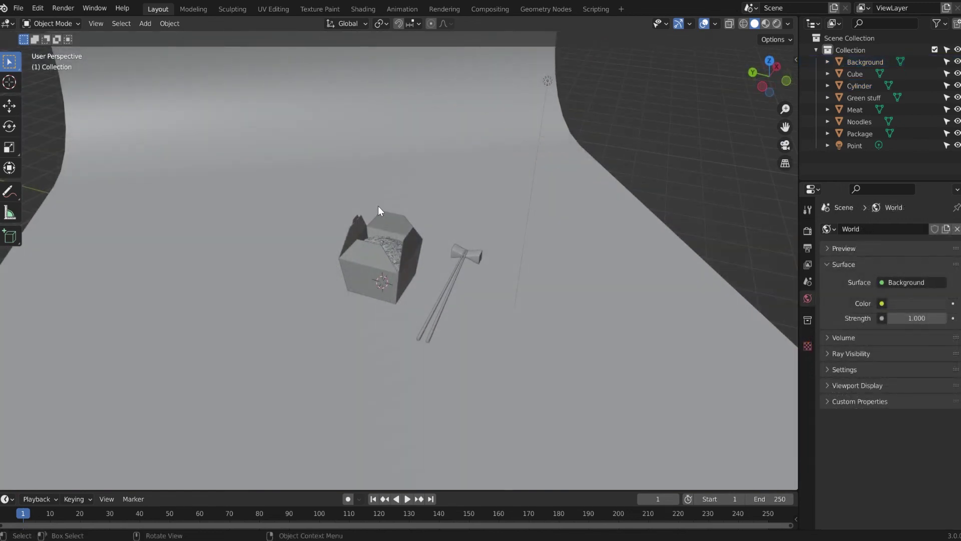
pyautogui.hotkey('shift', 'a')
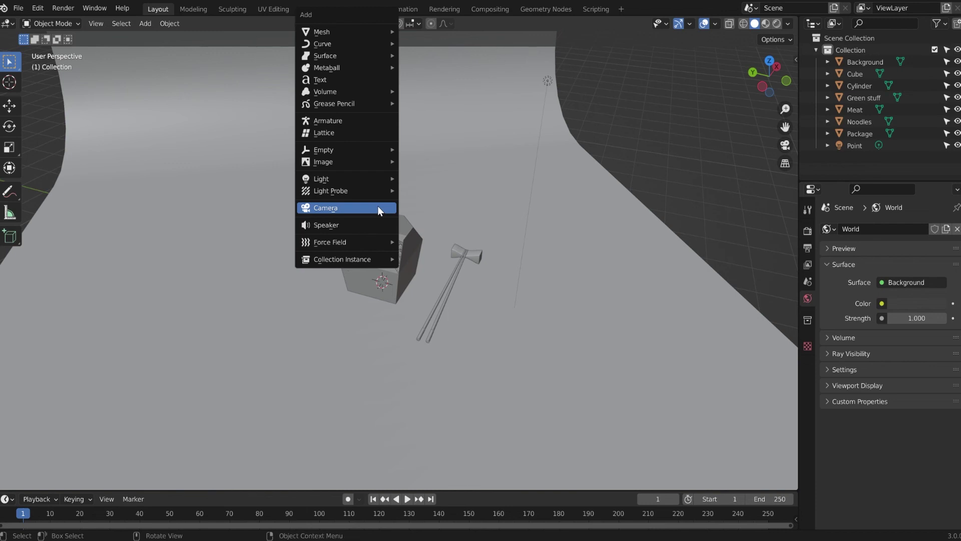
pyautogui.click(378, 207)
pyautogui.click(349, 234)
pyautogui.moveTo(349, 234); pyautogui.dragTo(561, 180, button='middle')
pyautogui.click(857, 74)
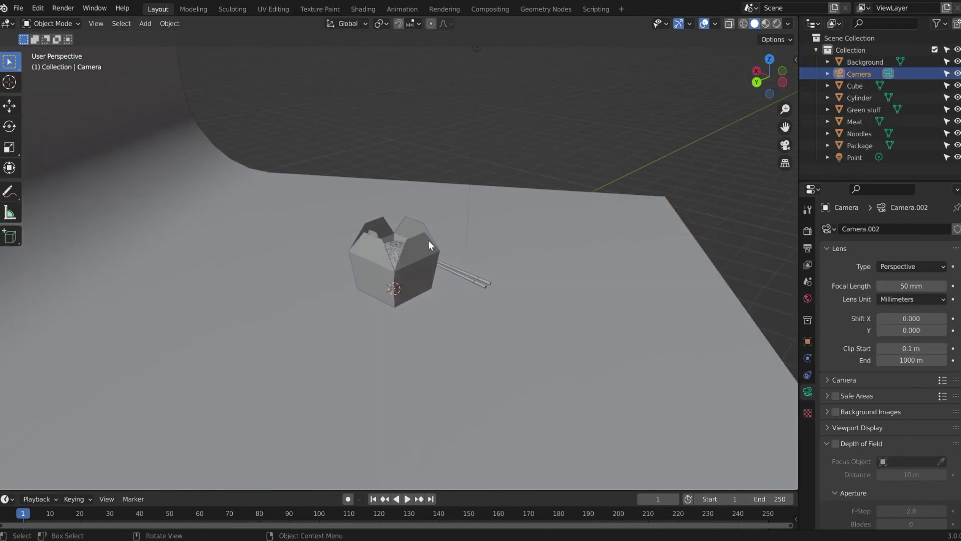
# Step: Raise the camera along global Z until it is well above the noodle box
pyautogui.press('g')
pyautogui.press('z')
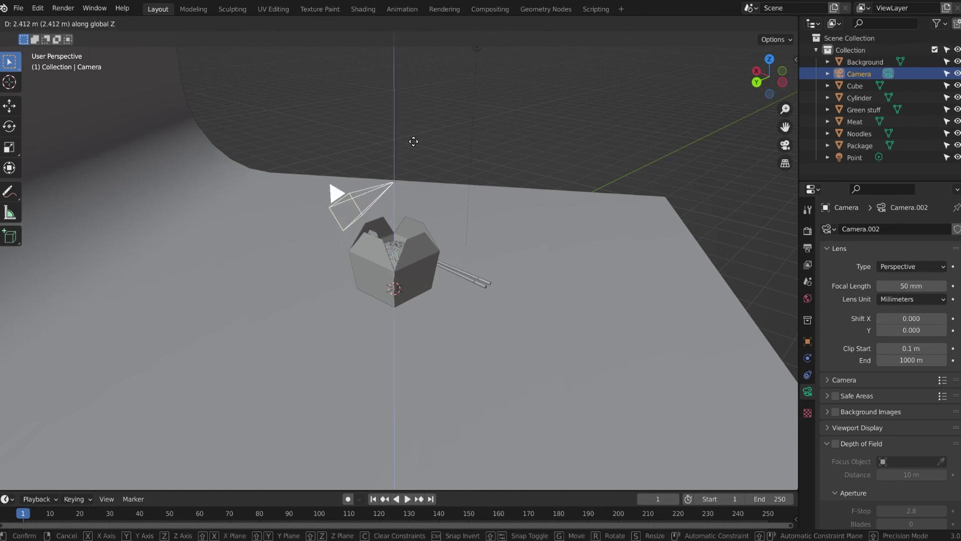
pyautogui.click(423, 116)
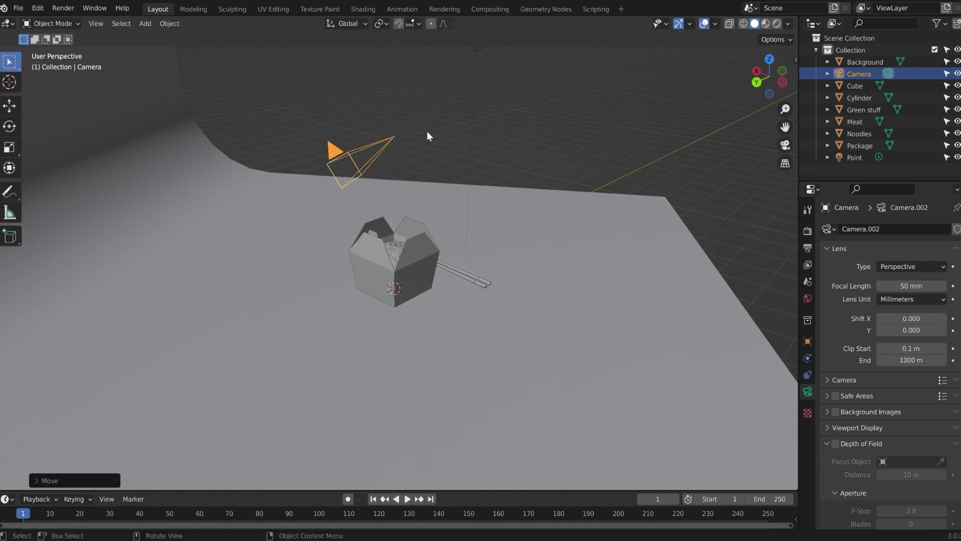
# Step: Lock the camera to the view so that navigating the viewport moves the camera
pyautogui.press('n')
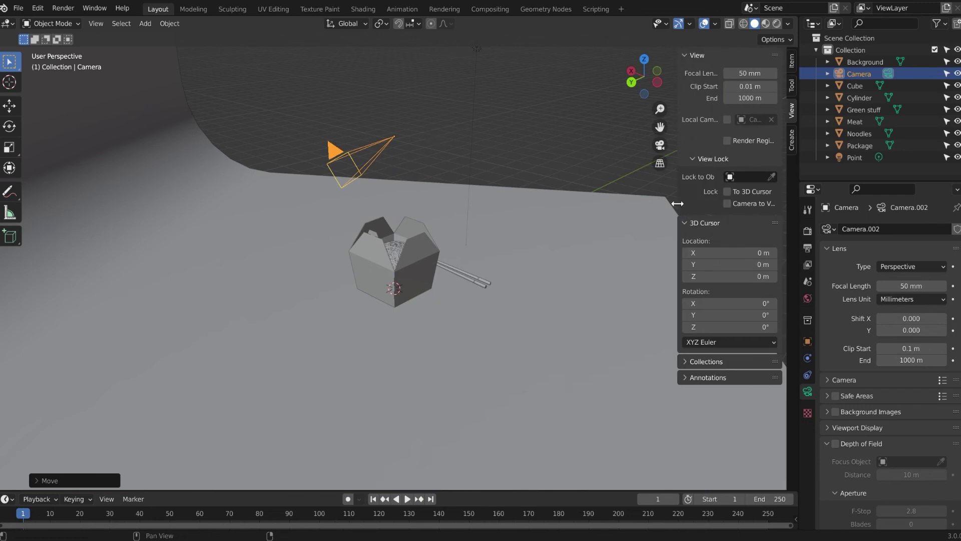
pyautogui.moveTo(680, 207); pyautogui.dragTo(641, 206)
pyautogui.click(739, 204)
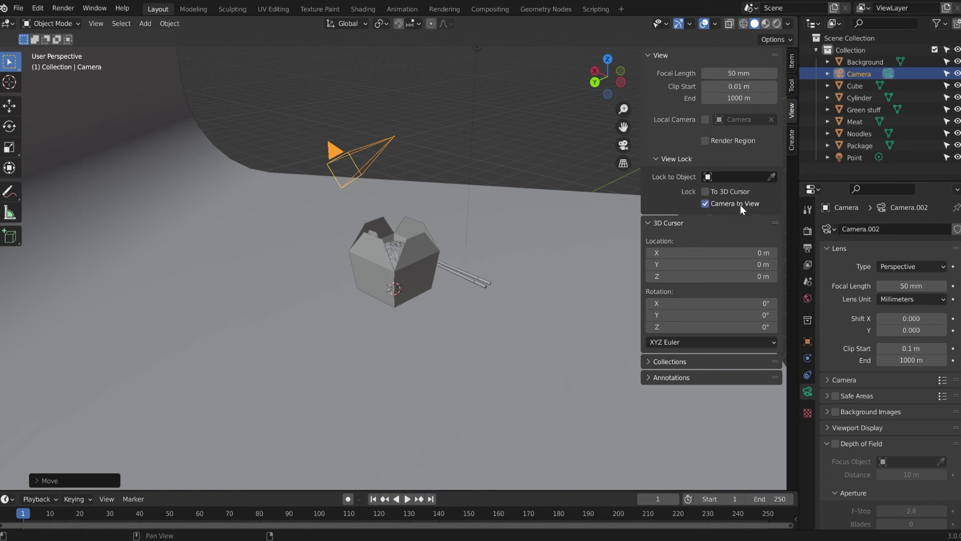
pyautogui.press('n')
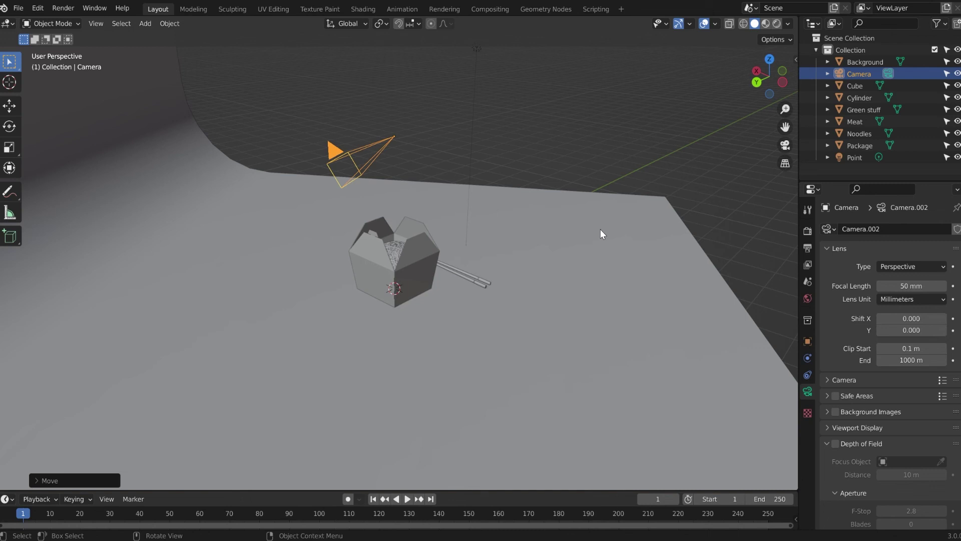
# Step: Look through the camera and frame the noodle box from a raised front angle with the chopstick rest beside it
pyautogui.press('KP_0')
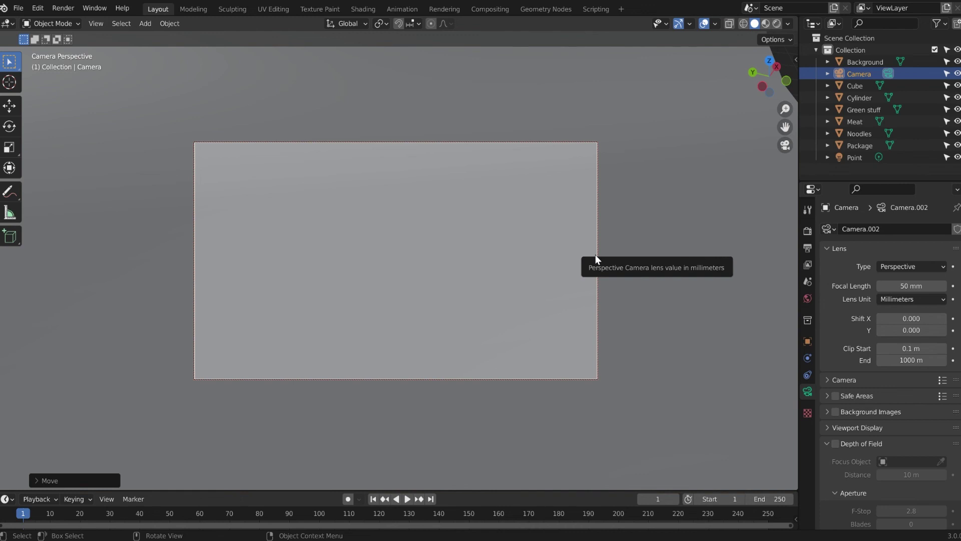
pyautogui.moveTo(543, 281); pyautogui.dragTo(338, 287, button='middle')
pyautogui.scroll(5, 346, 263)
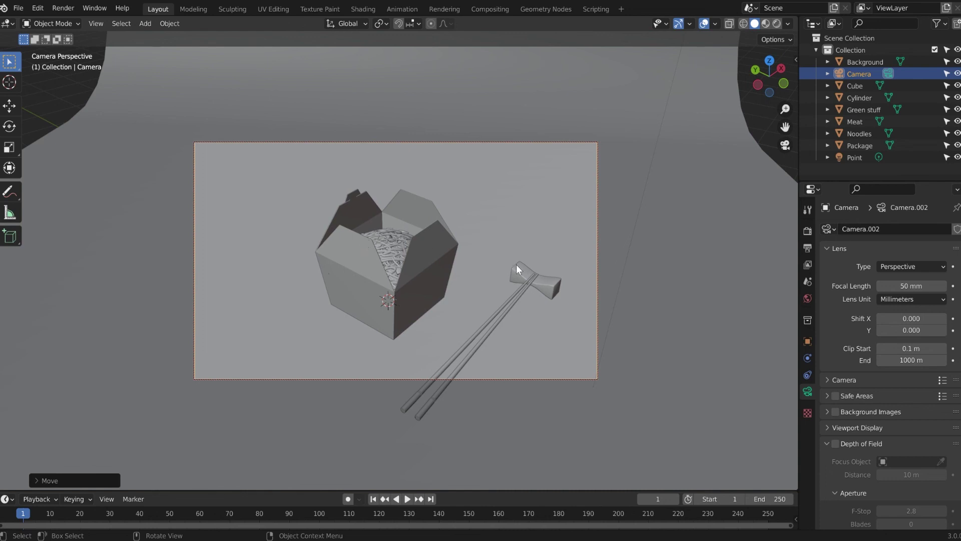
# Step: Rotate the chopsticks and their rest together around global Z so the thick ends swing away from the box
pyautogui.click(519, 295)
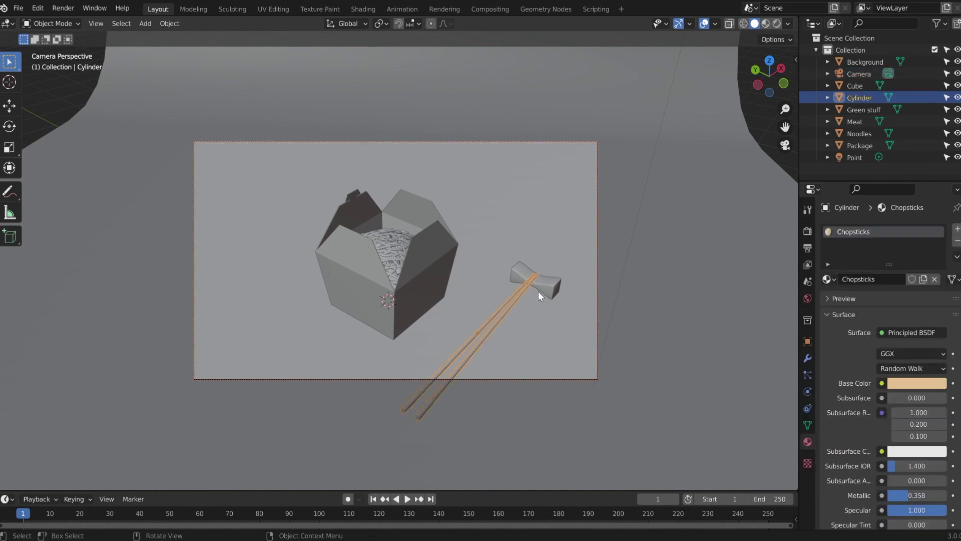
pyautogui.keyDown('shift'); pyautogui.click(541, 290); pyautogui.keyUp('shift')
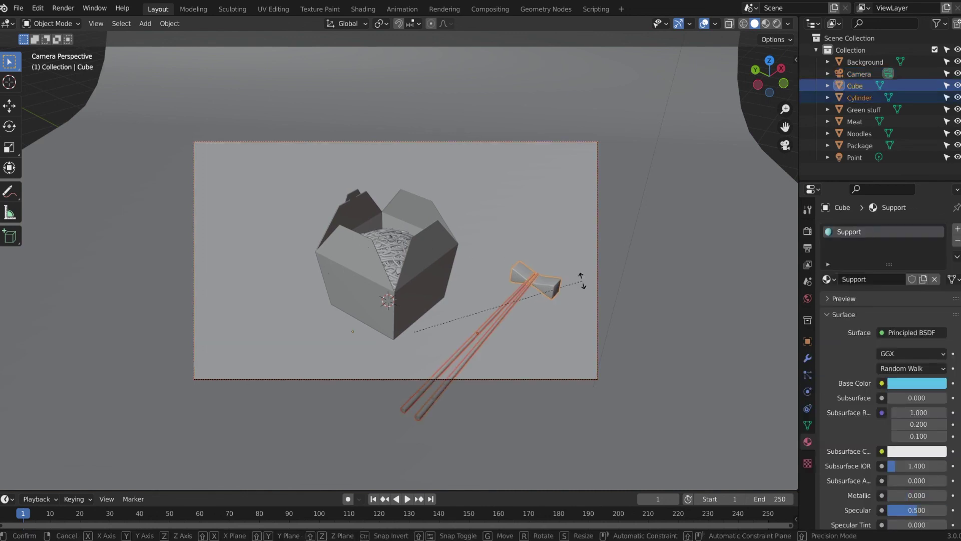
pyautogui.press('r')
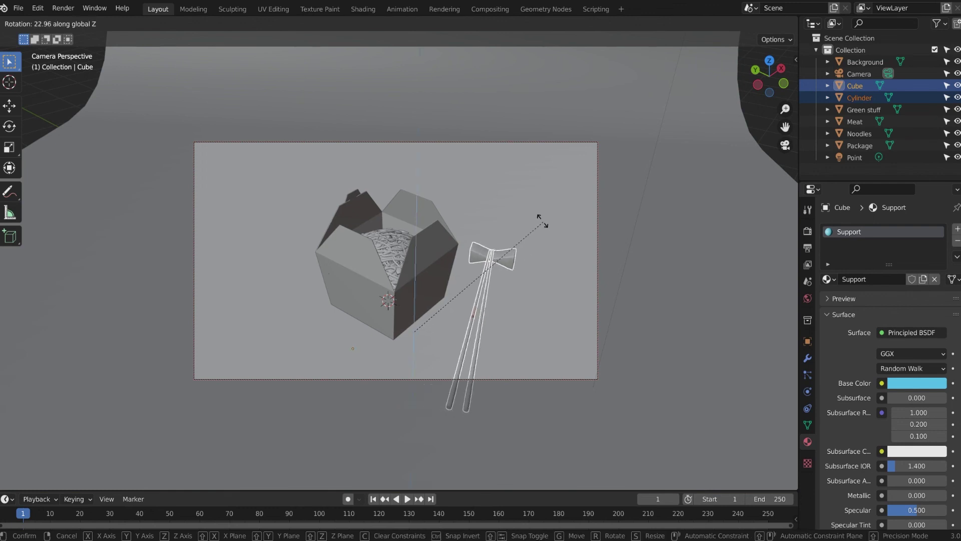
pyautogui.click(503, 194)
pyautogui.press('g')
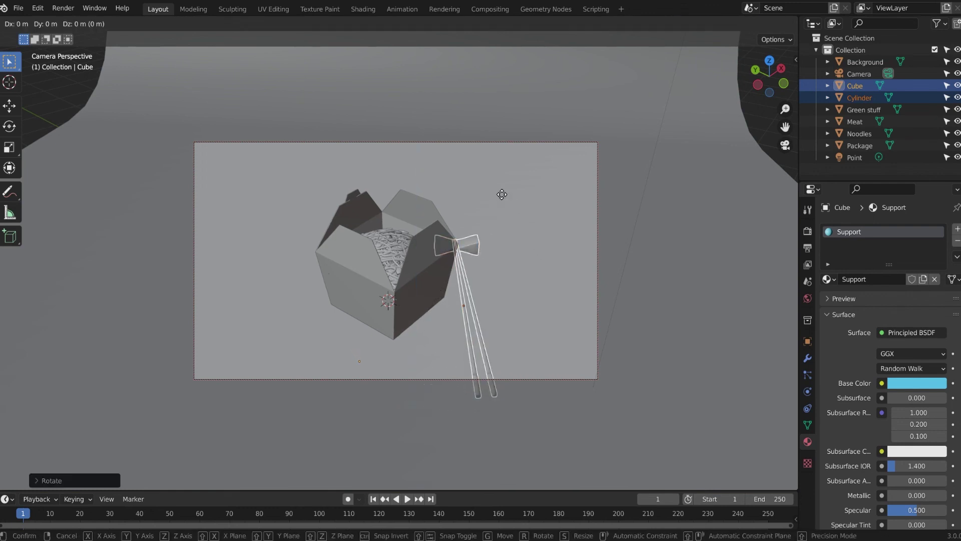
pyautogui.press('y')
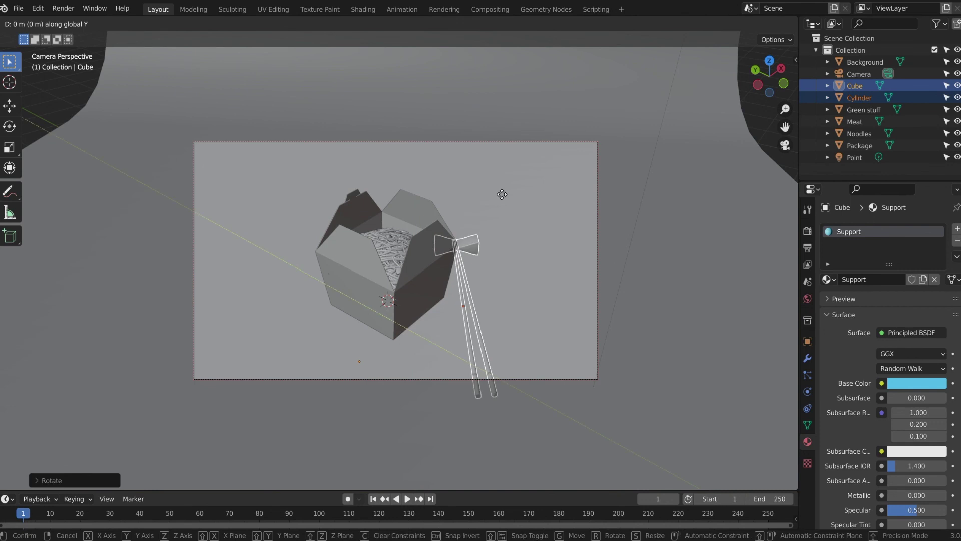
pyautogui.press('Escape')
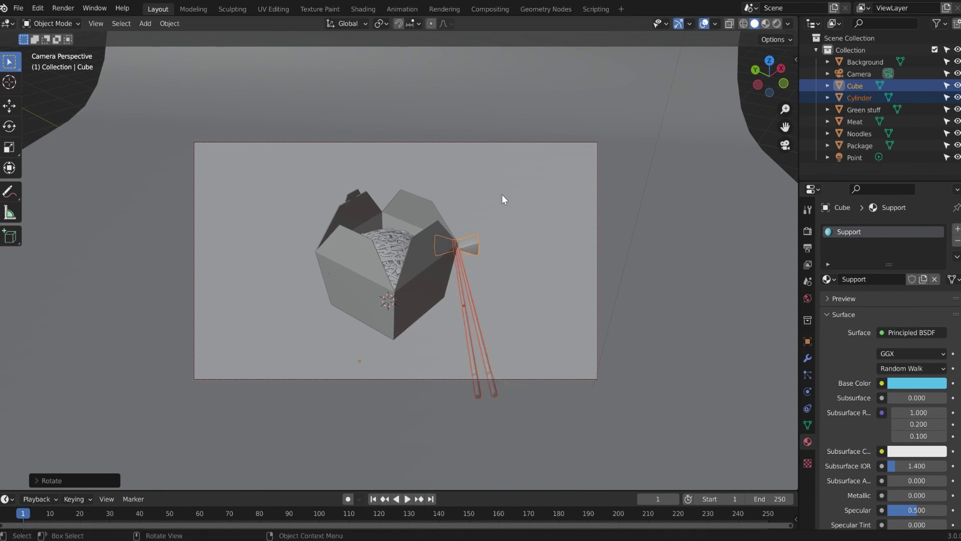
# Step: Move the chopsticks and rest together along global X until they stand clear of the noodle box in the camera frame
pyautogui.press('g')
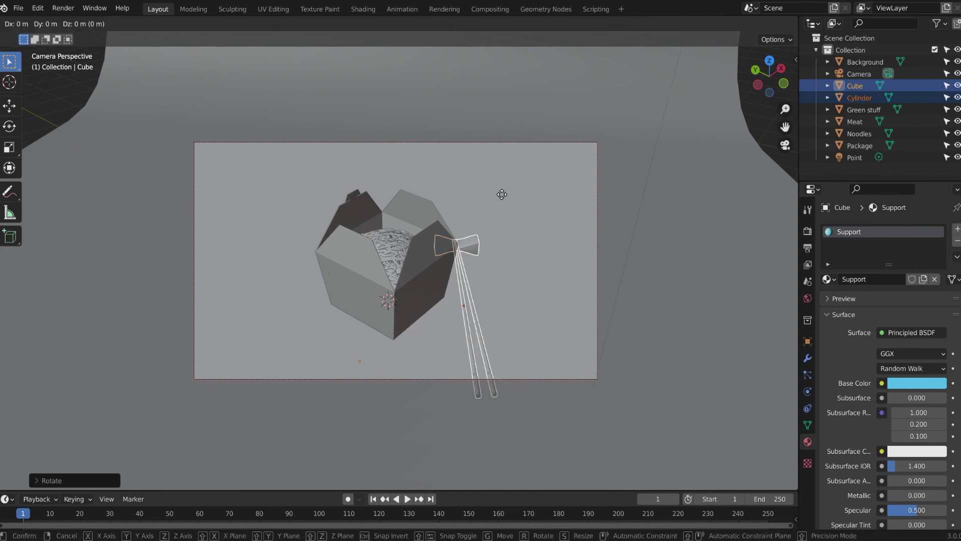
pyautogui.press('x')
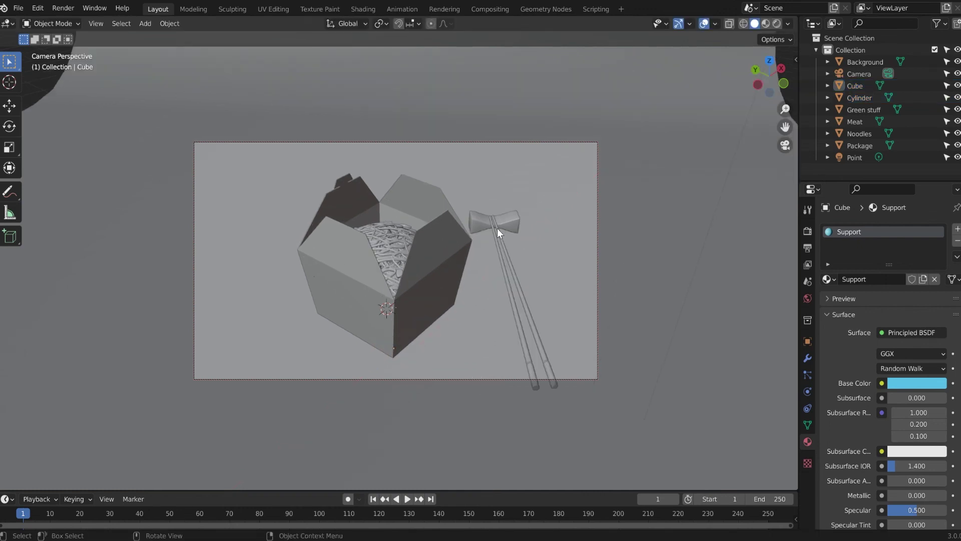
pyautogui.click(497, 228)
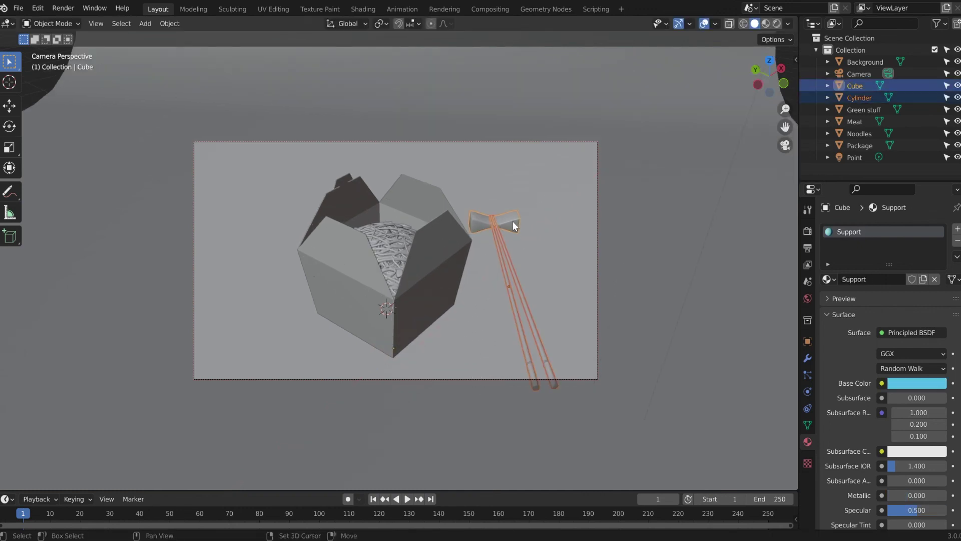
# Step: Move the chopsticks and rest along global Y and about 0.59 m along global X to fit inside the camera frame beside the box
pyautogui.press('g')
pyautogui.press('x')
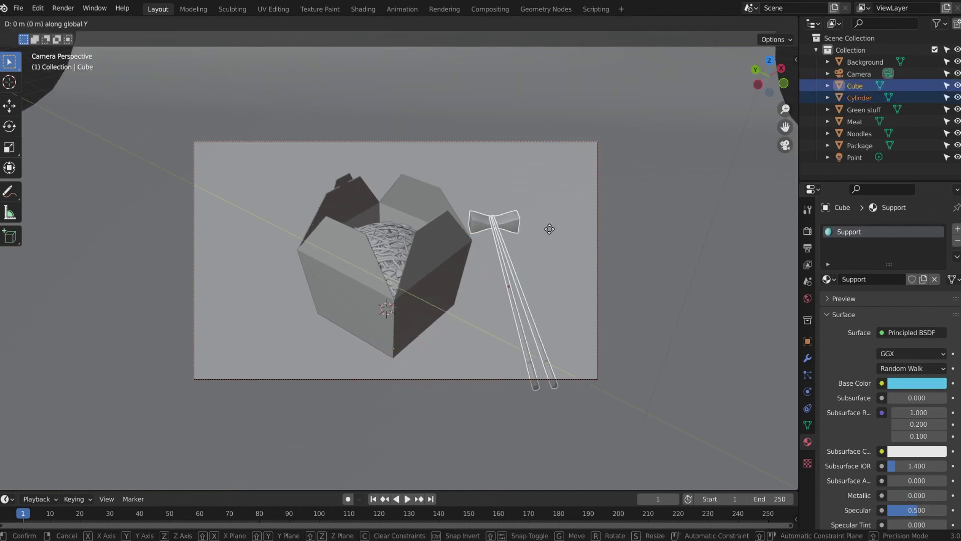
pyautogui.click(512, 214)
pyautogui.press('g')
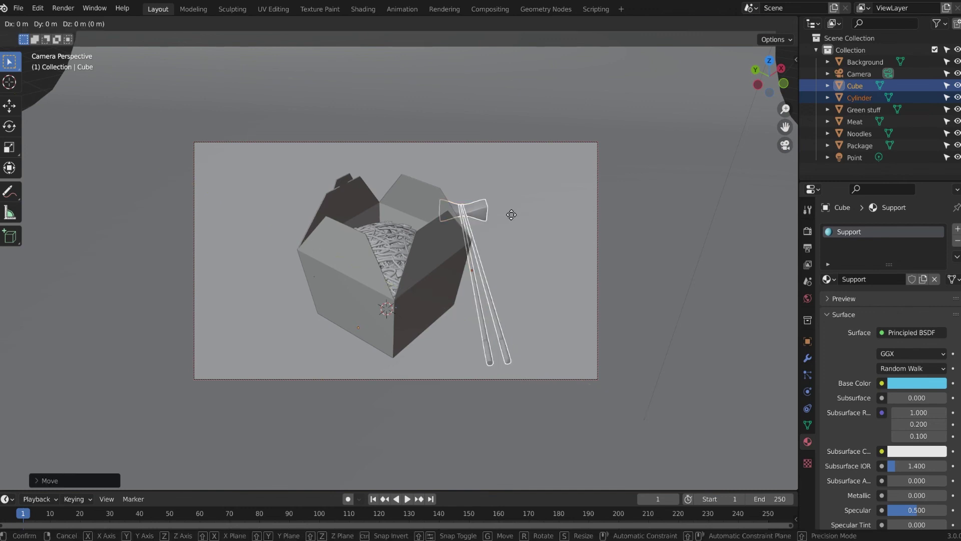
pyautogui.press('x')
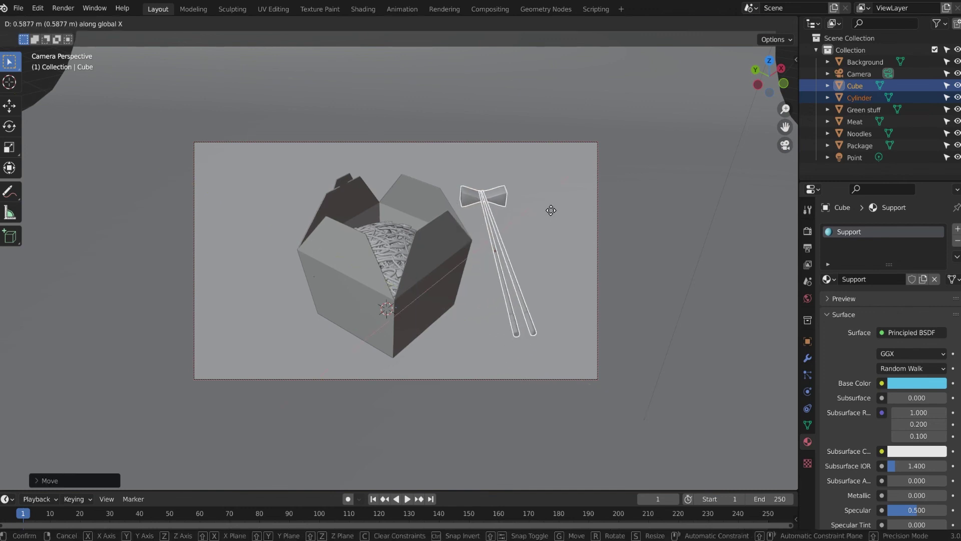
pyautogui.click(551, 210)
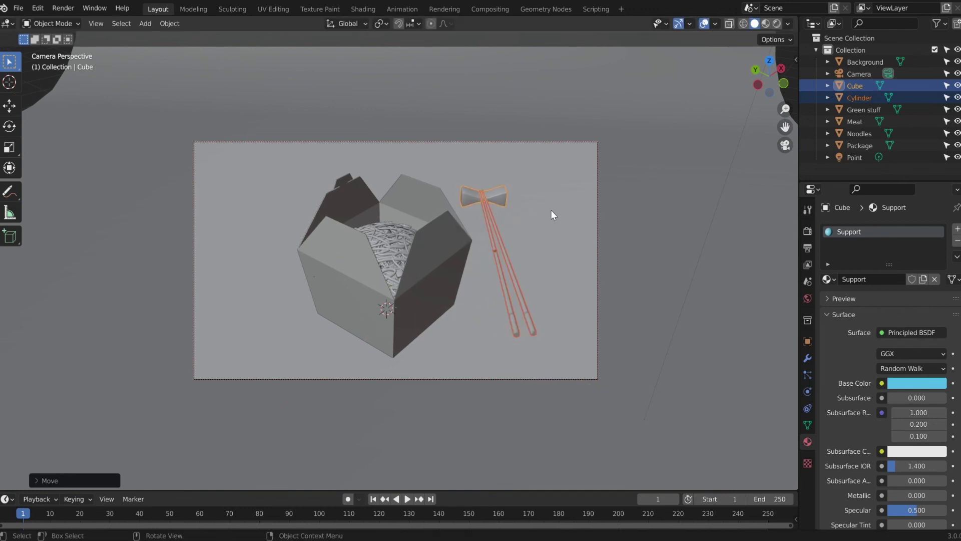
pyautogui.click(41, 89)
# Step: Turn off the Camera to View lock so that navigating the viewport no longer moves the camera
pyautogui.press('n')
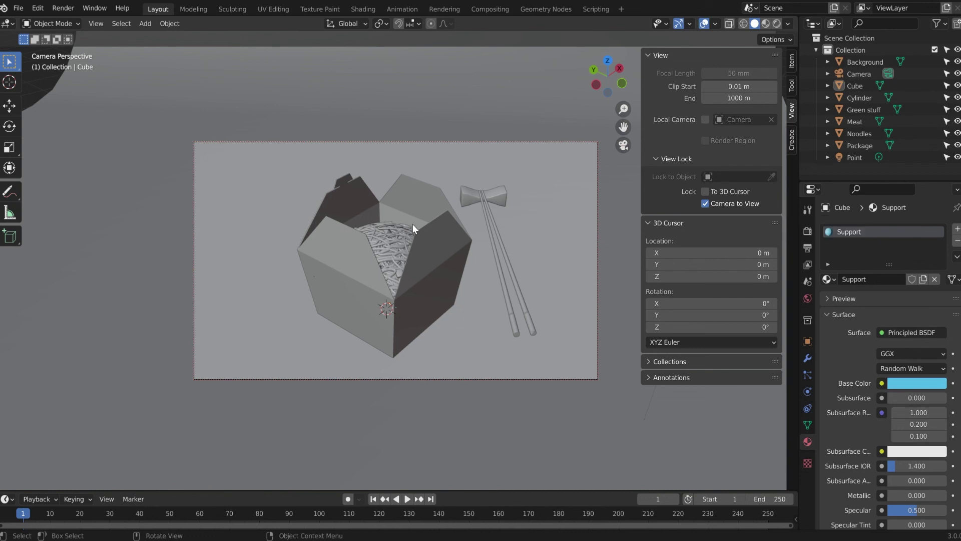
pyautogui.press('n')
pyautogui.press('n')
pyautogui.press('n')
pyautogui.press('n')
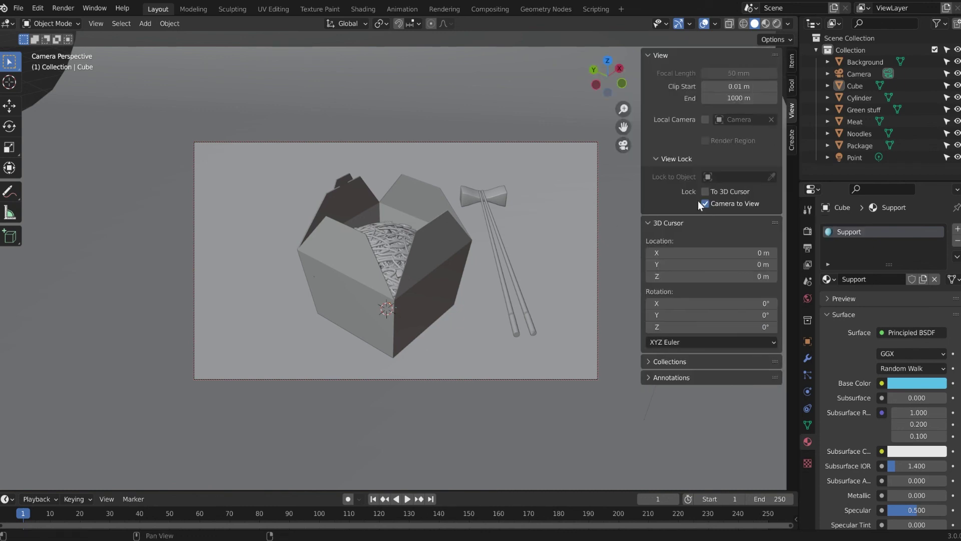
pyautogui.click(722, 202)
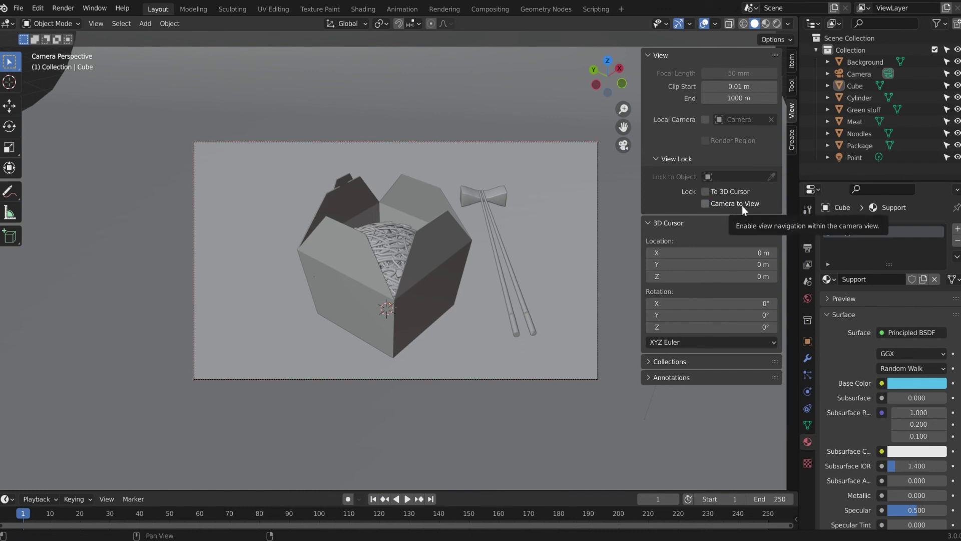
pyautogui.press('n')
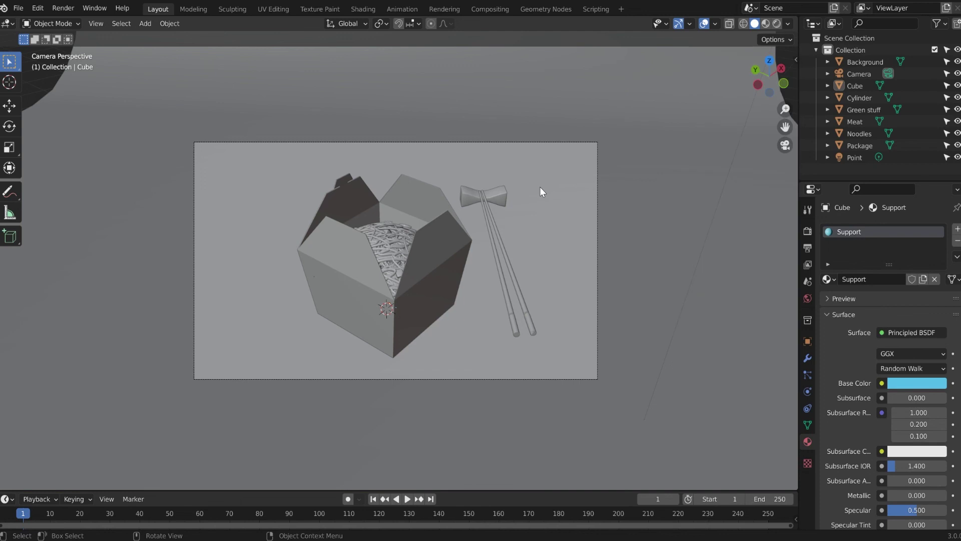